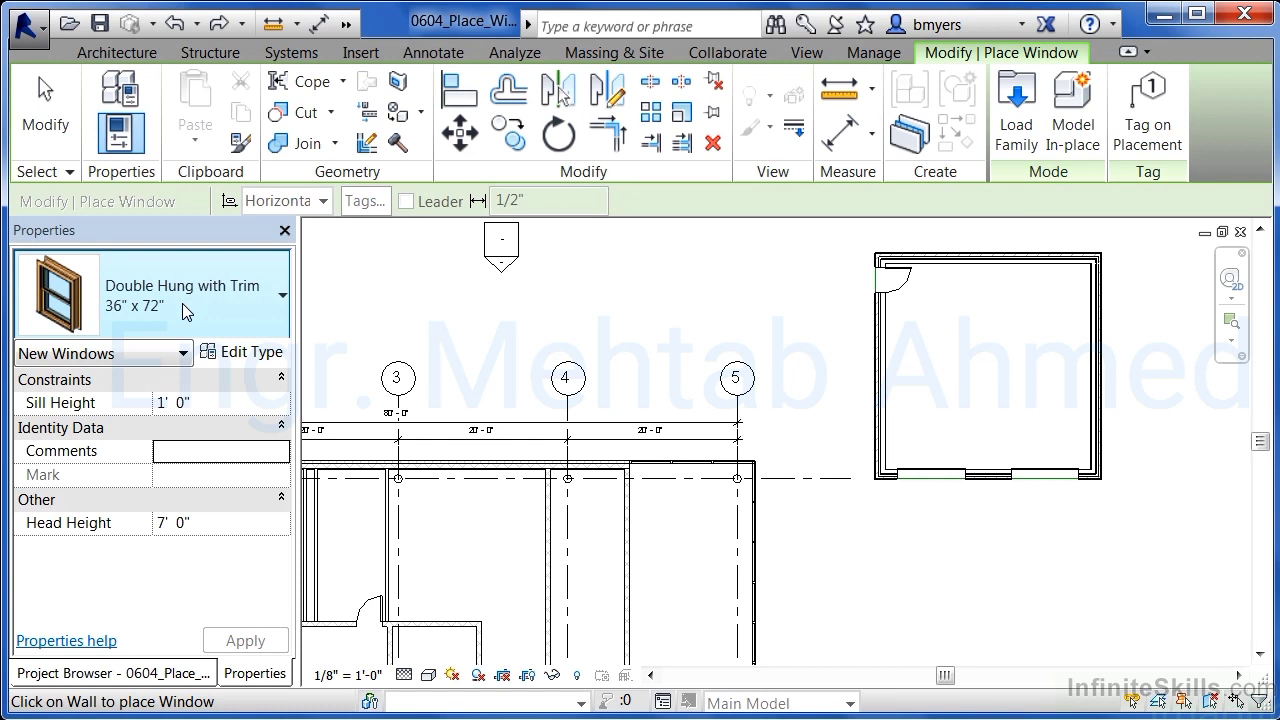
- Choose the Double Hung with Trim 36" x 48" type for the new windows
{"action": "left_click", "coordinate": [191, 303]}
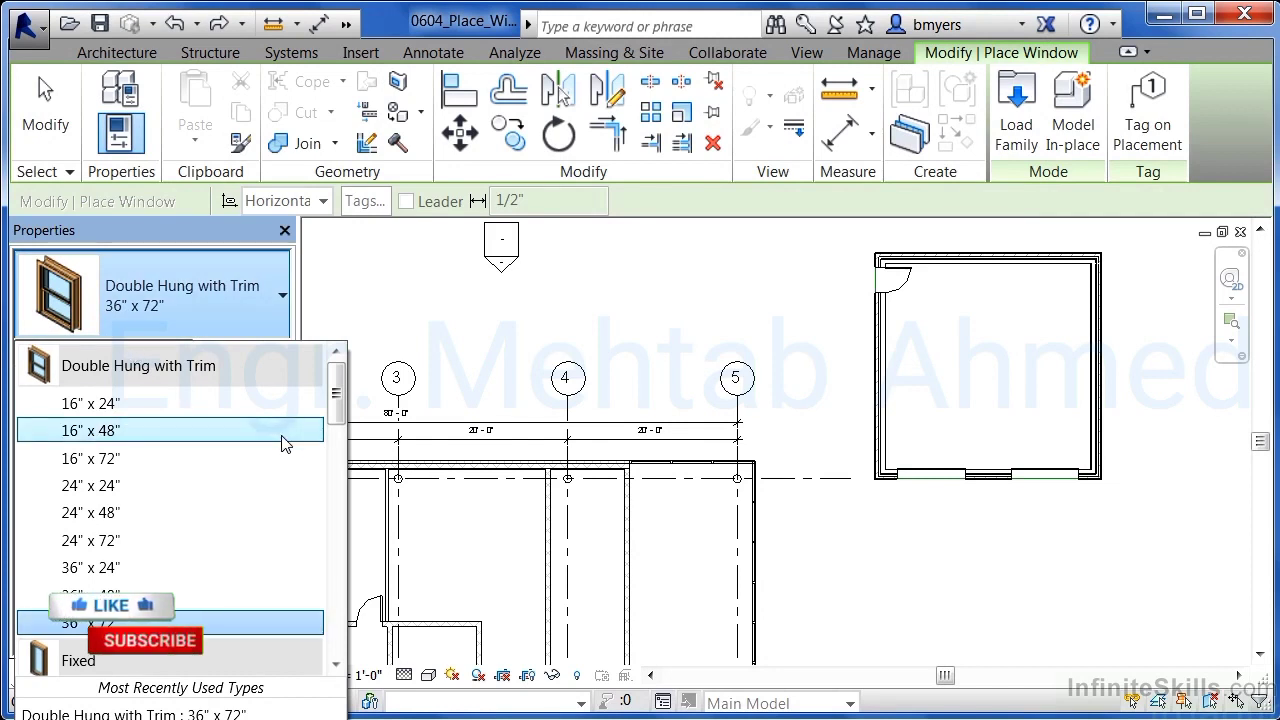
{"action": "mouse_move", "coordinate": [337, 380]}
{"action": "left_mouse_down"}
{"action": "mouse_move", "coordinate": [340, 443]}
{"action": "mouse_move", "coordinate": [340, 368]}
{"action": "left_mouse_up"}
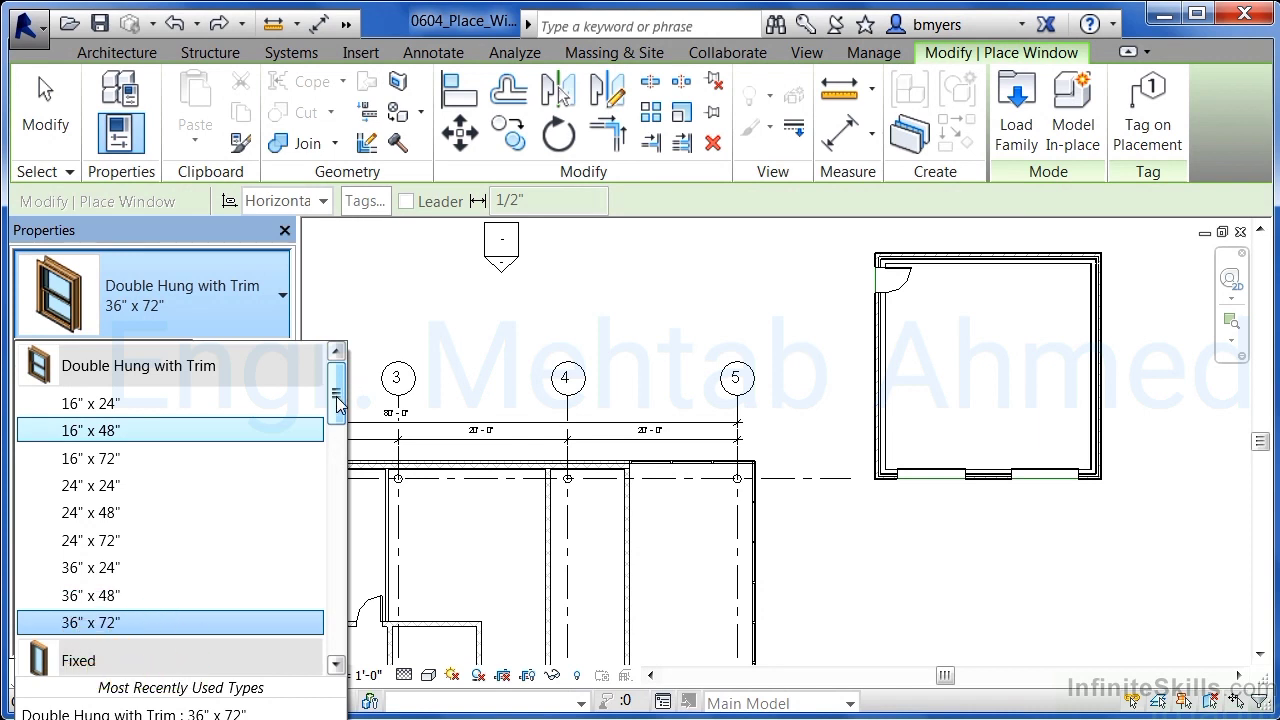
{"action": "left_click_drag", "start_coordinate": [336, 392], "coordinate": [338, 391]}
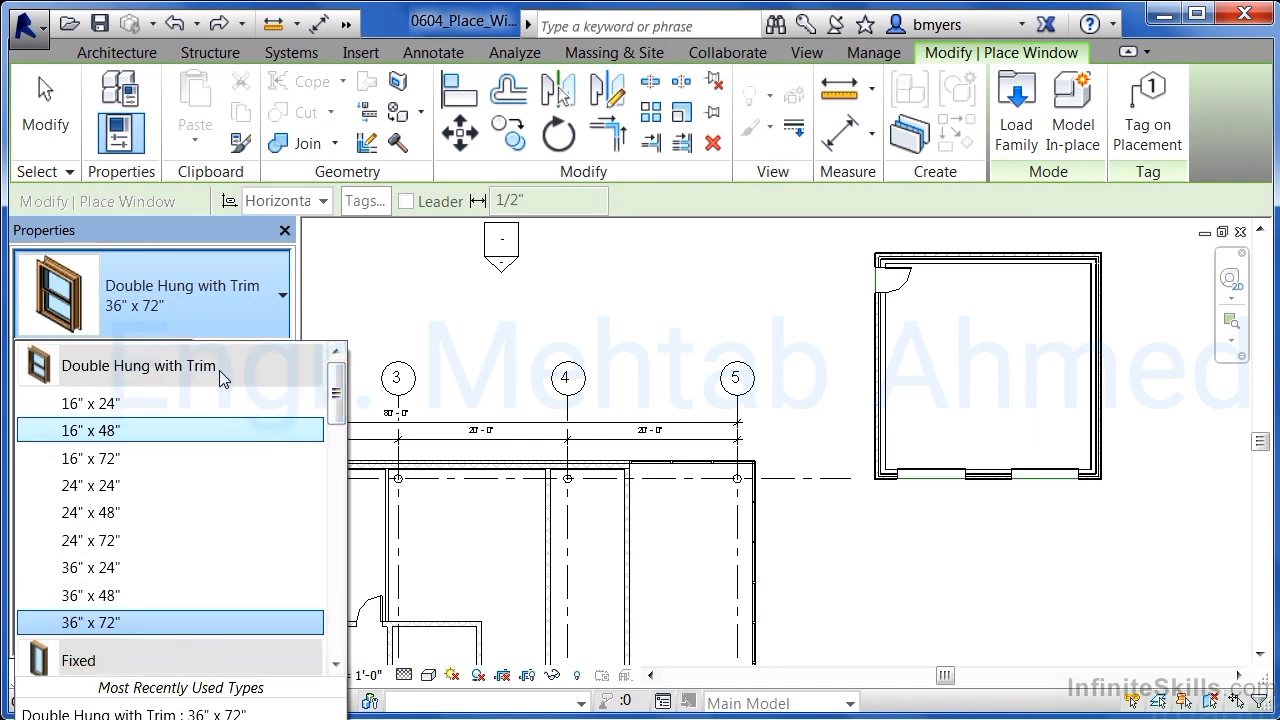
{"action": "left_click", "coordinate": [105, 595]}
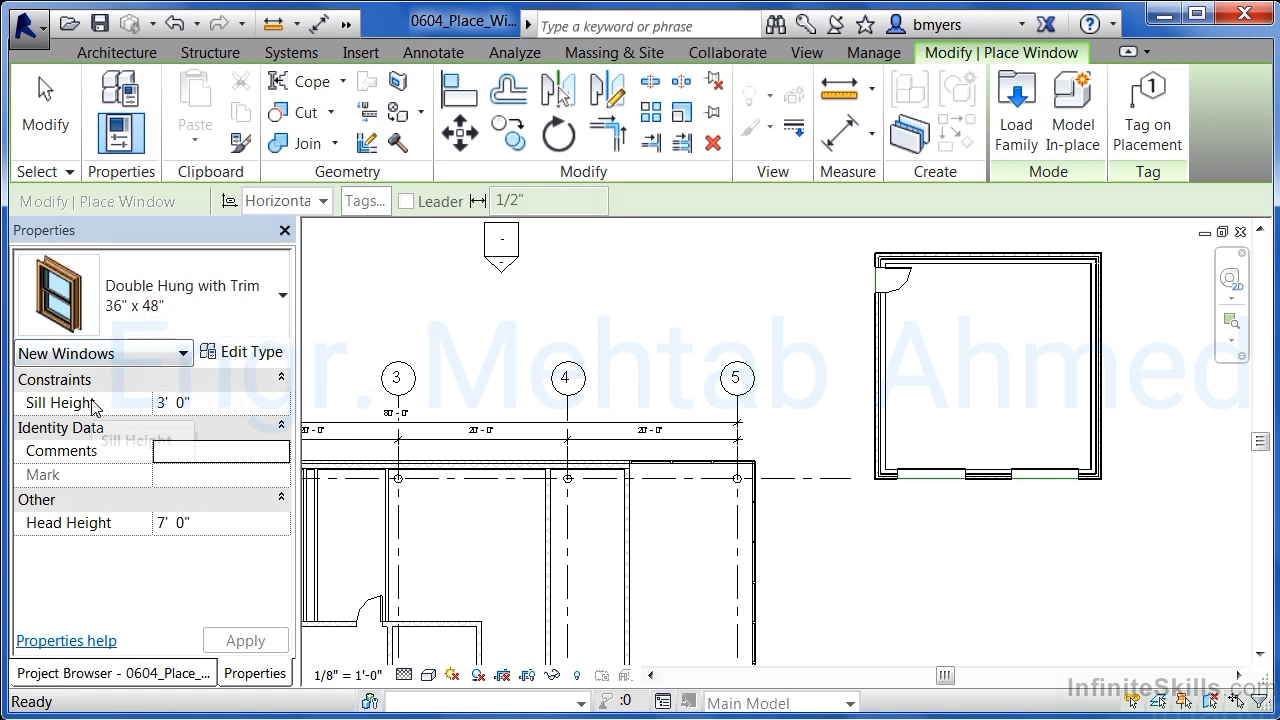
- Set the head height of the new windows to 6' 10"
{"action": "left_click", "coordinate": [200, 532]}
{"action": "left_click_drag", "start_coordinate": [200, 532], "coordinate": [110, 532]}
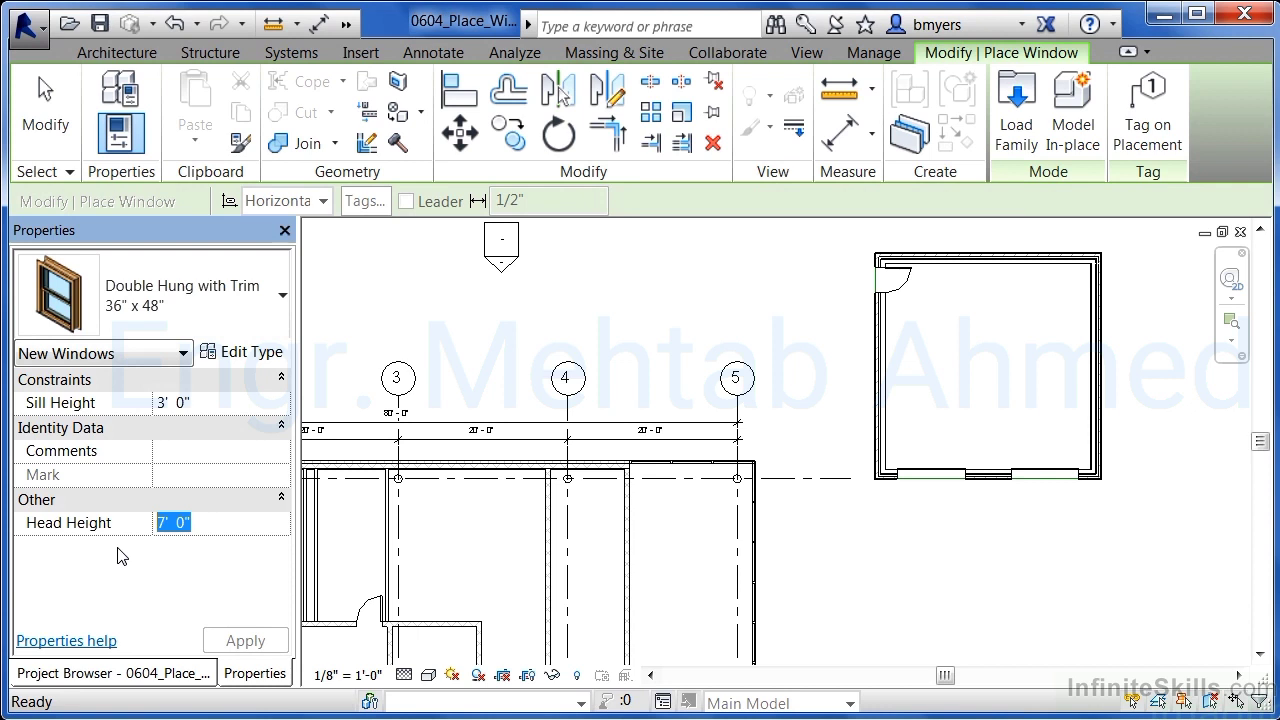
{"action": "type", "text": "6'10"}
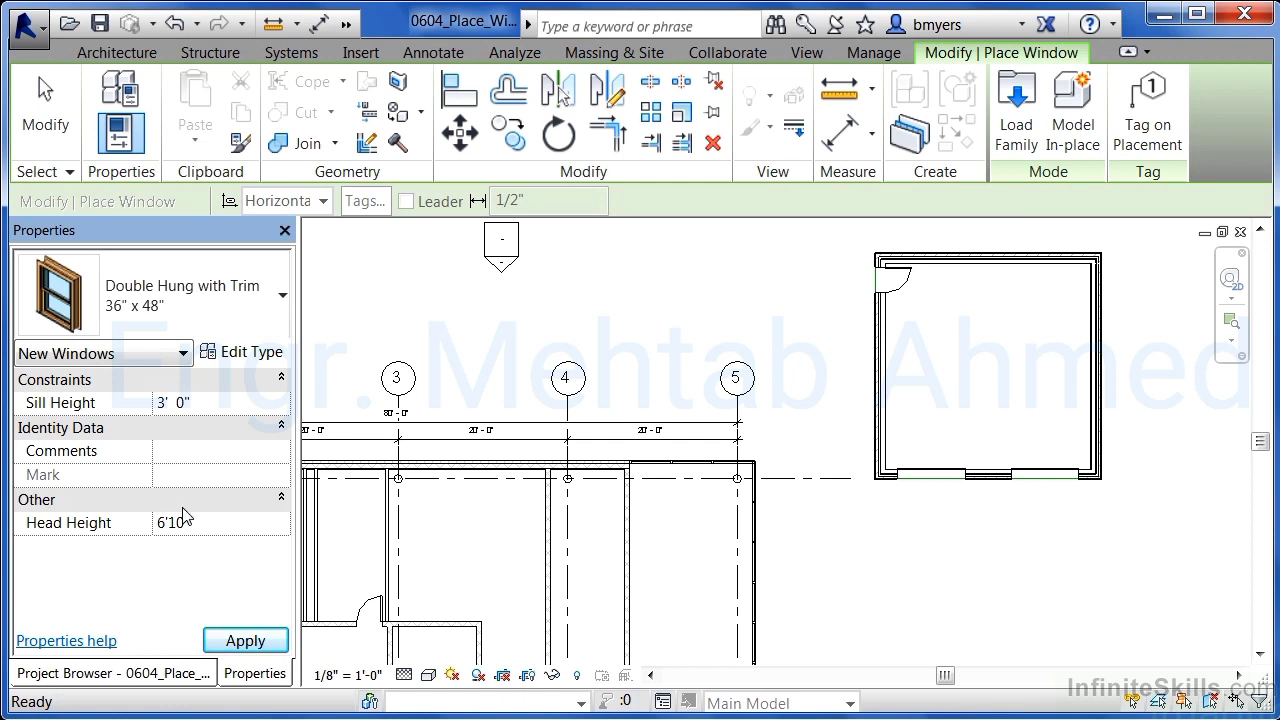
{"action": "left_click", "coordinate": [166, 451]}
- Set the sill height of the new windows to 3' 0"
{"action": "left_click", "coordinate": [226, 402]}
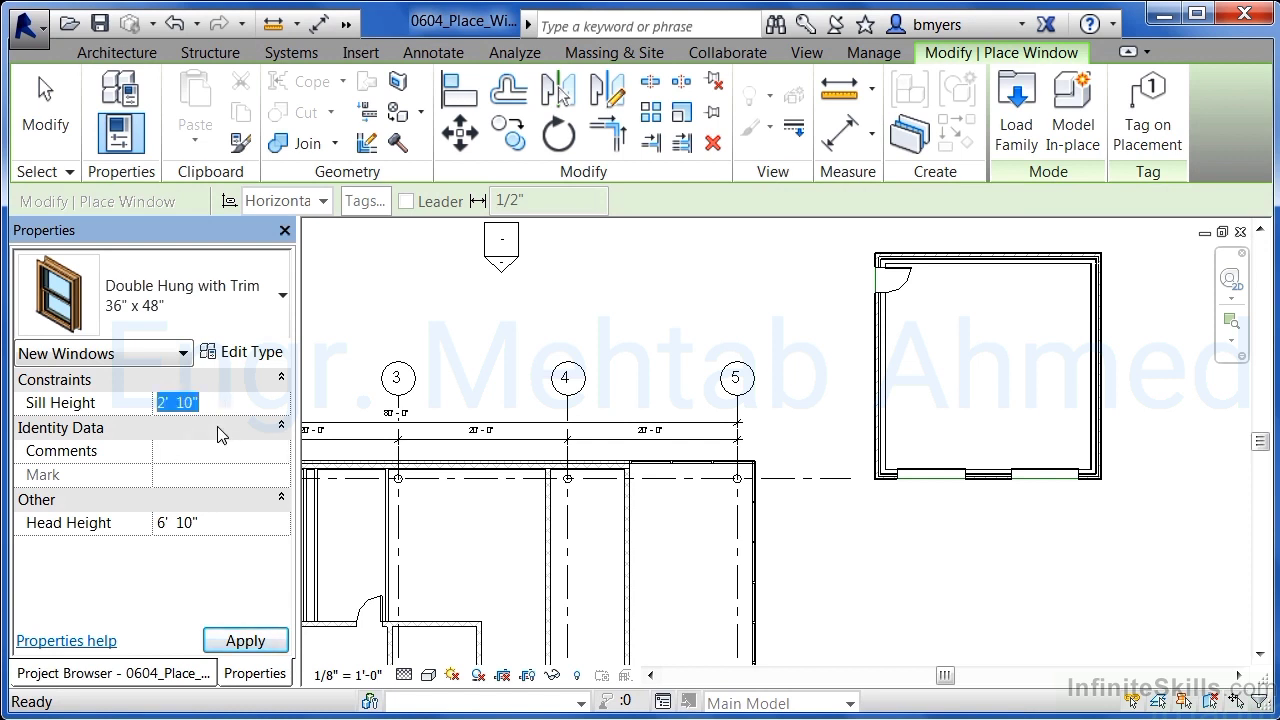
{"action": "type", "text": "3"}
{"action": "left_click", "coordinate": [175, 455]}
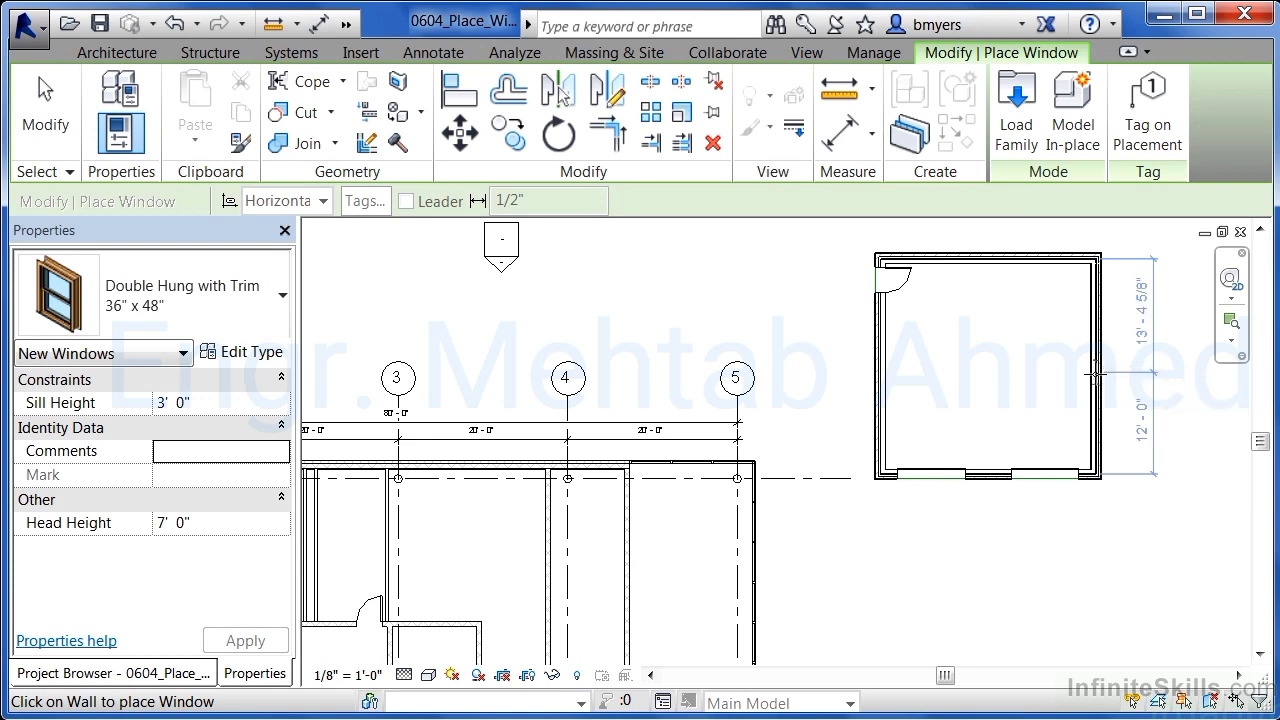
- Place one window midway along the east wall of the separate square building, 12' - 8 5/16" from each end, and end the command
{"action": "scroll", "coordinate": [1097, 372], "scroll_direction": "up", "scroll_amount": 2}
{"action": "middle_click_drag", "start_coordinate": [1097, 365], "coordinate": [1027, 435]}
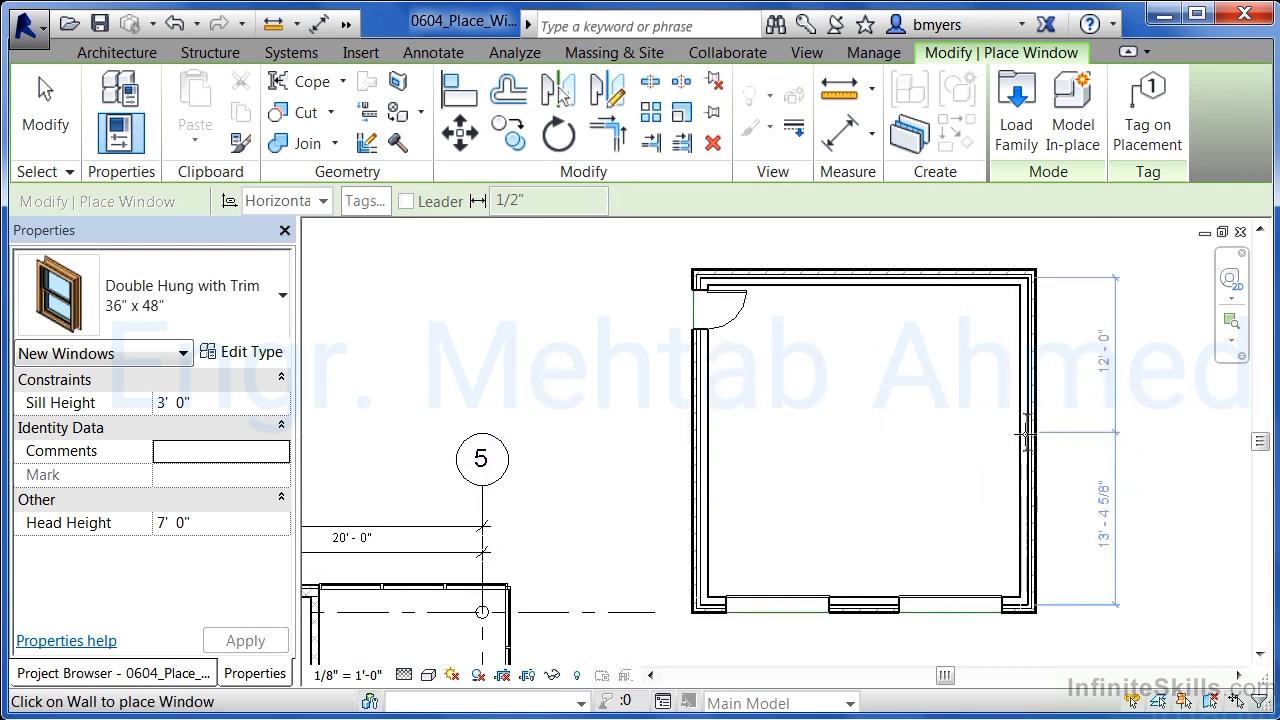
{"action": "left_click", "coordinate": [1027, 440]}
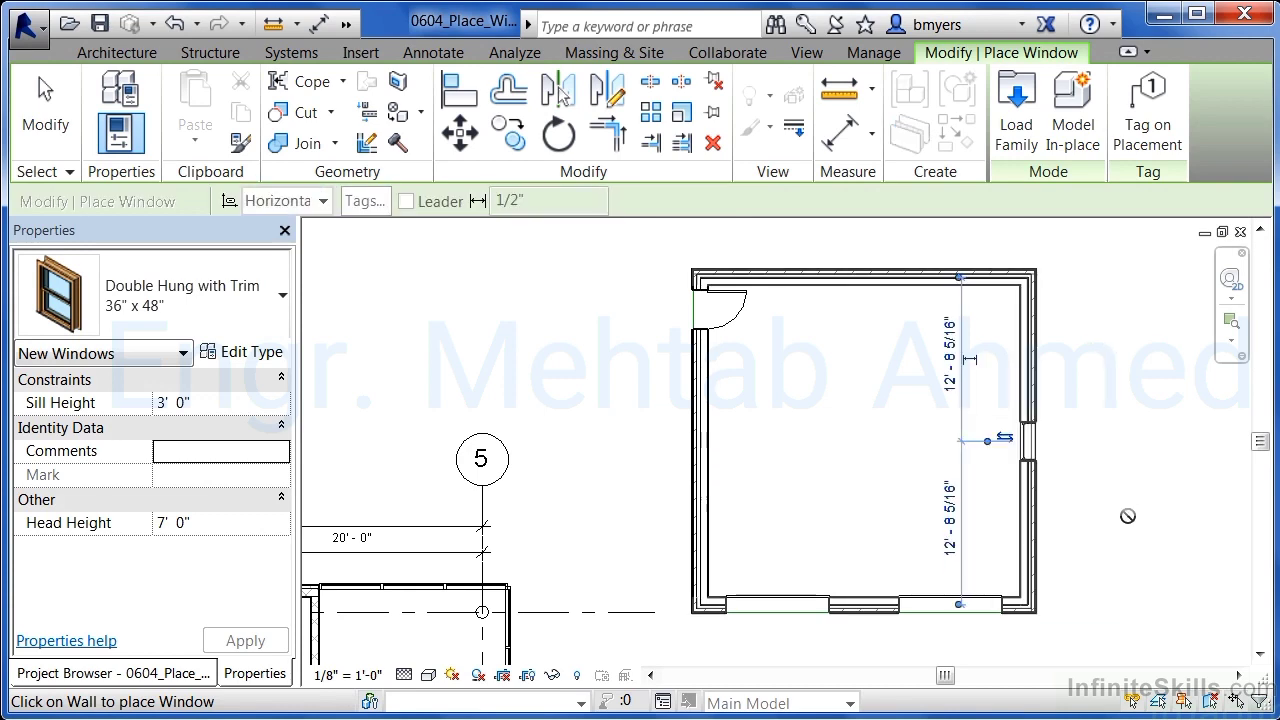
{"action": "key", "text": "Escape"}
{"action": "key", "text": "Escape"}
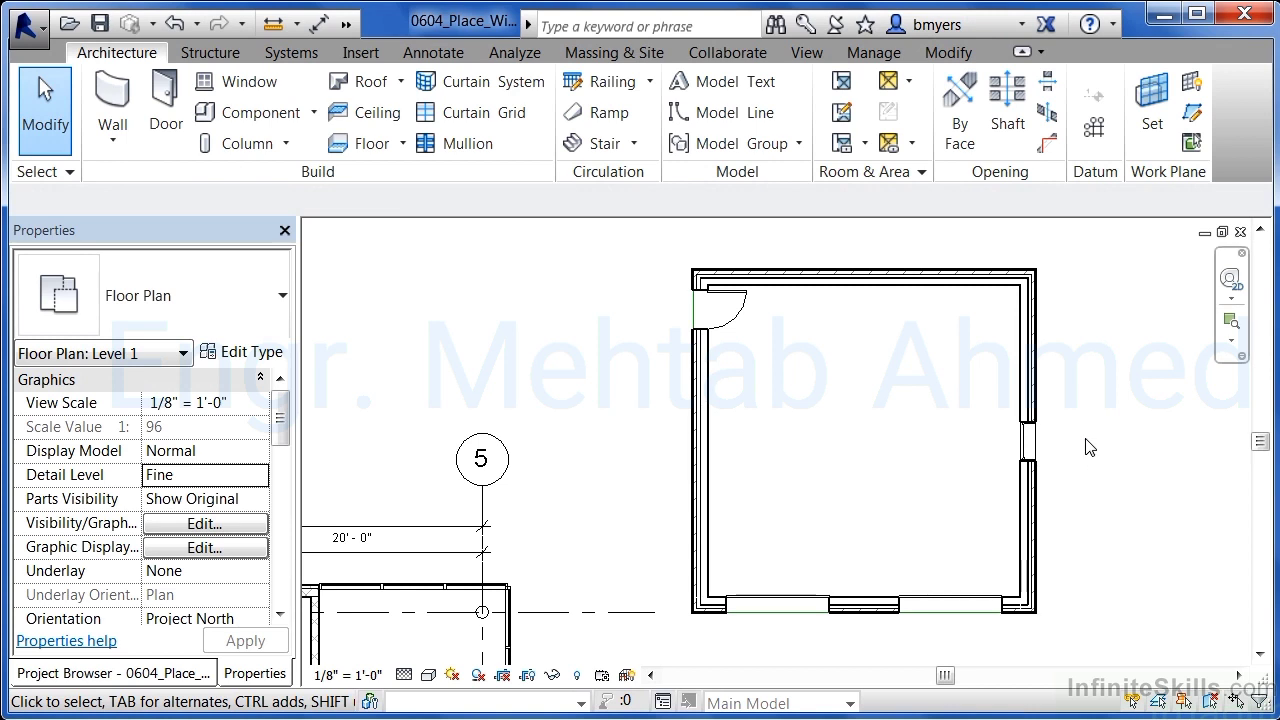
- Flip the facing of the window in the square building's east wall, then deselect it
{"action": "scroll", "coordinate": [1040, 429], "scroll_direction": "up", "scroll_amount": 5}
{"action": "scroll", "coordinate": [1063, 451], "scroll_direction": "up", "scroll_amount": 4}
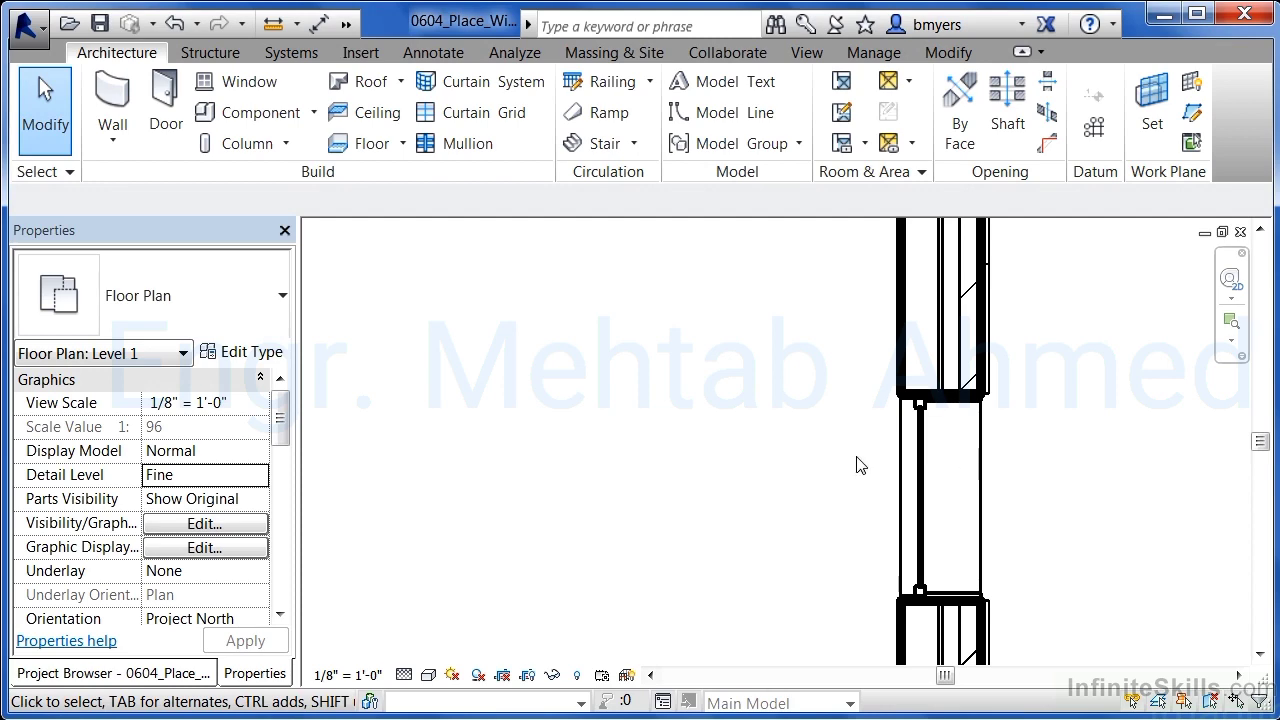
{"action": "left_click", "coordinate": [928, 500]}
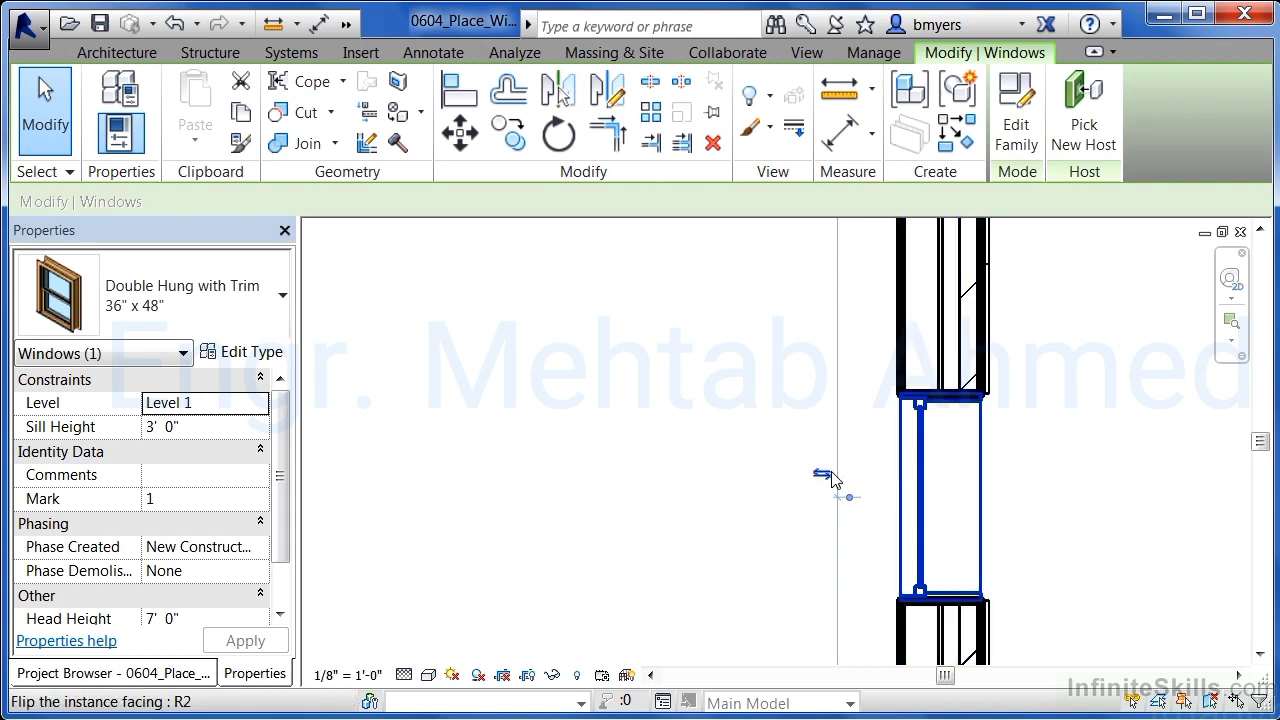
{"action": "left_click", "coordinate": [822, 478]}
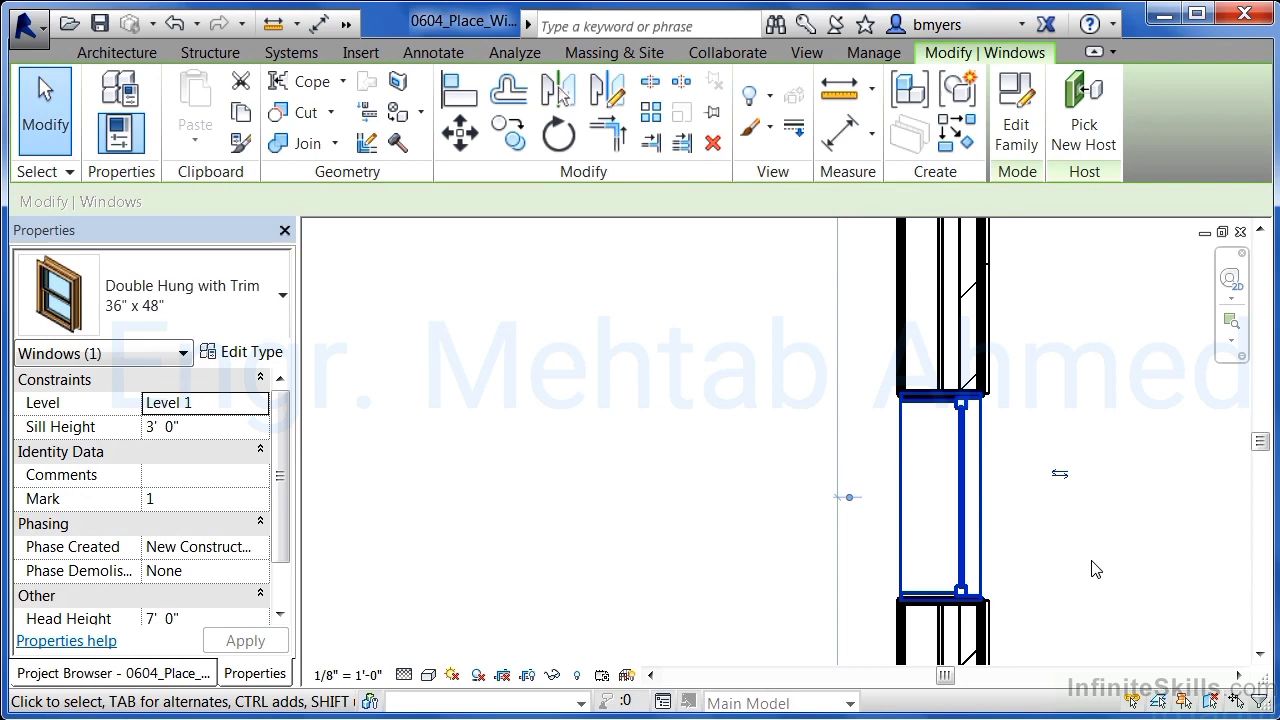
{"action": "left_click", "coordinate": [1092, 567]}
- Place two 36" x 48" double hung windows in the square building's north wall, each 7' - 6" from its nearest corner
{"action": "scroll", "coordinate": [1038, 457], "scroll_direction": "down", "scroll_amount": 4}
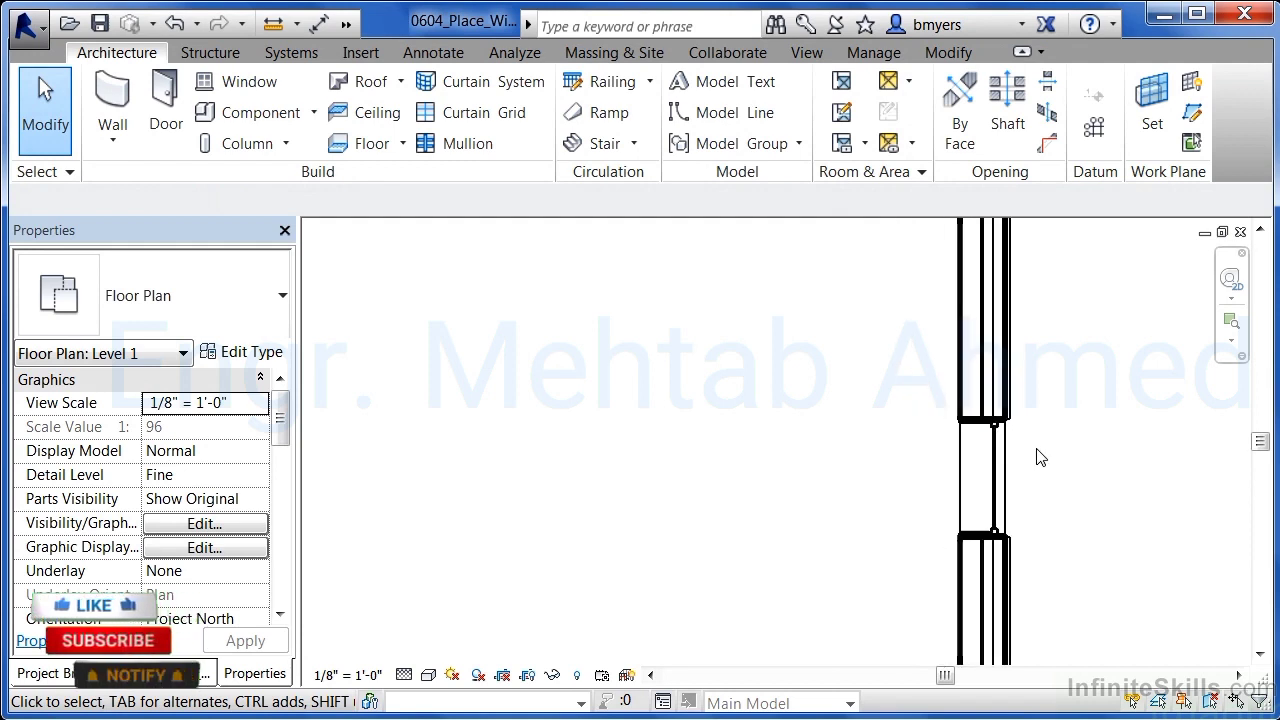
{"action": "scroll", "coordinate": [1038, 457], "scroll_direction": "down", "scroll_amount": 4}
{"action": "scroll", "coordinate": [909, 506], "scroll_direction": "up", "scroll_amount": 1}
{"action": "middle_click_drag", "start_coordinate": [932, 466], "coordinate": [936, 482]}
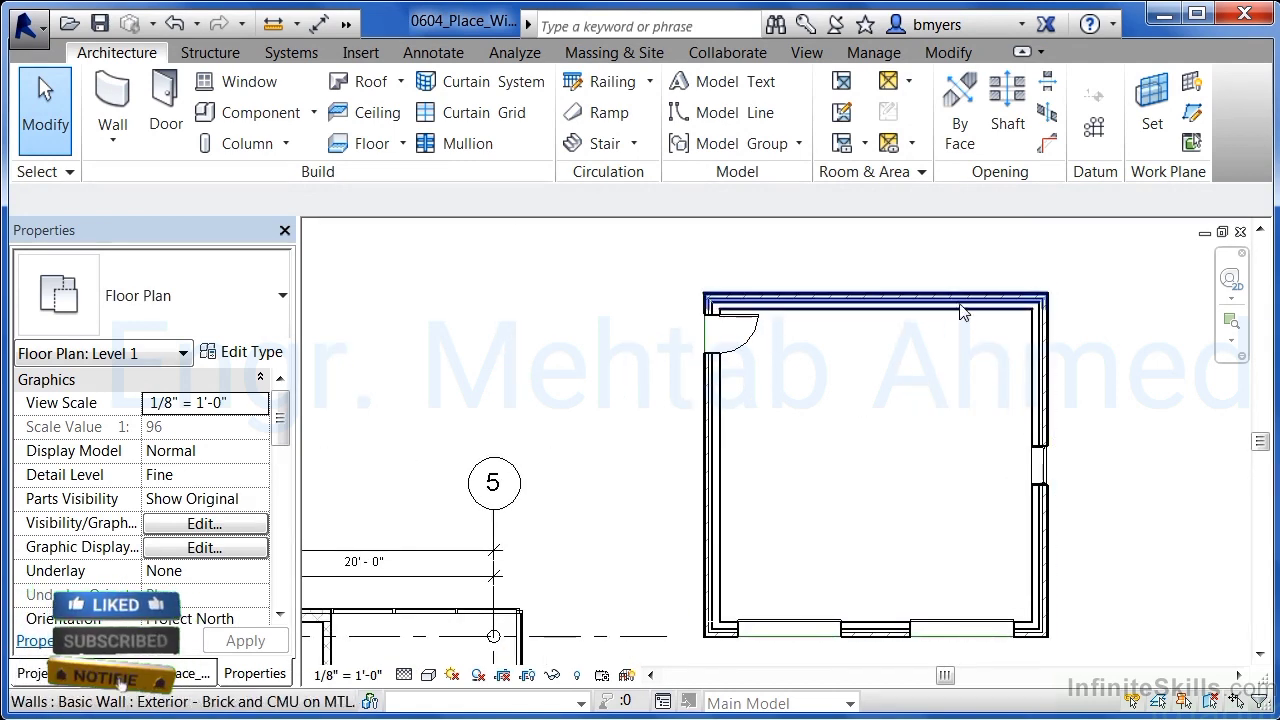
{"action": "left_click", "coordinate": [247, 82]}
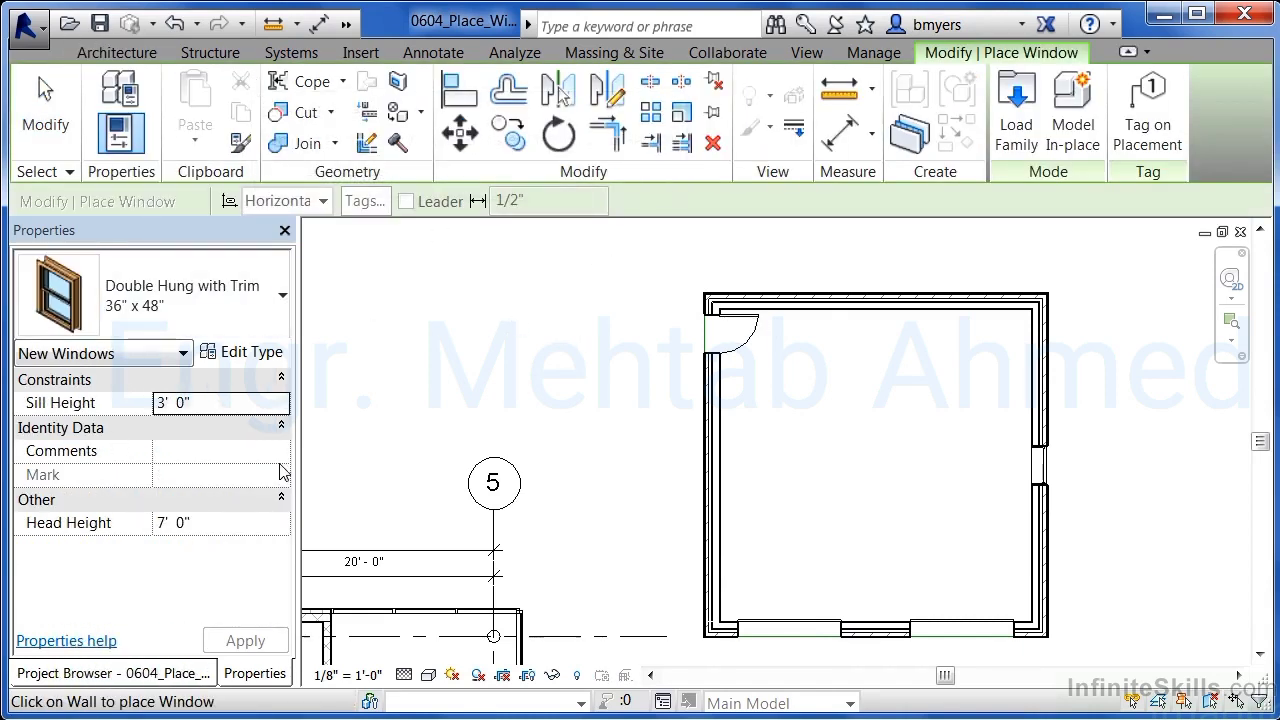
{"action": "left_click", "coordinate": [809, 300]}
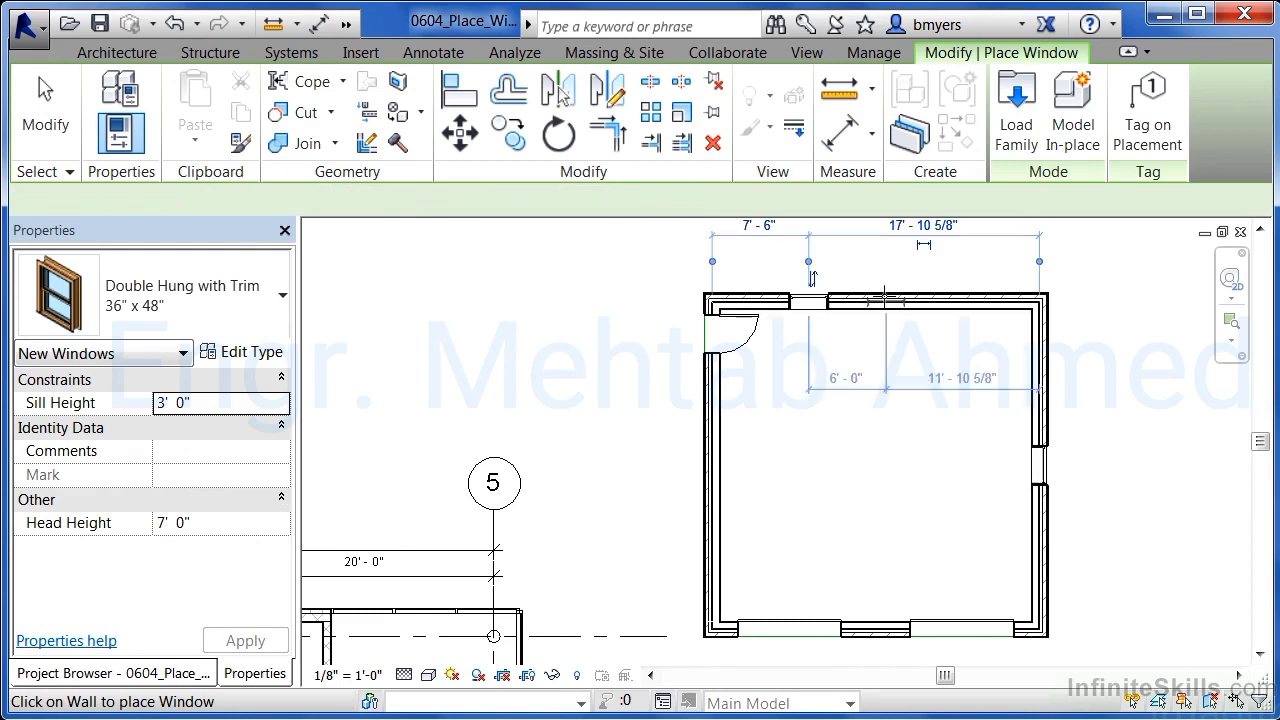
{"action": "left_click", "coordinate": [942, 300]}
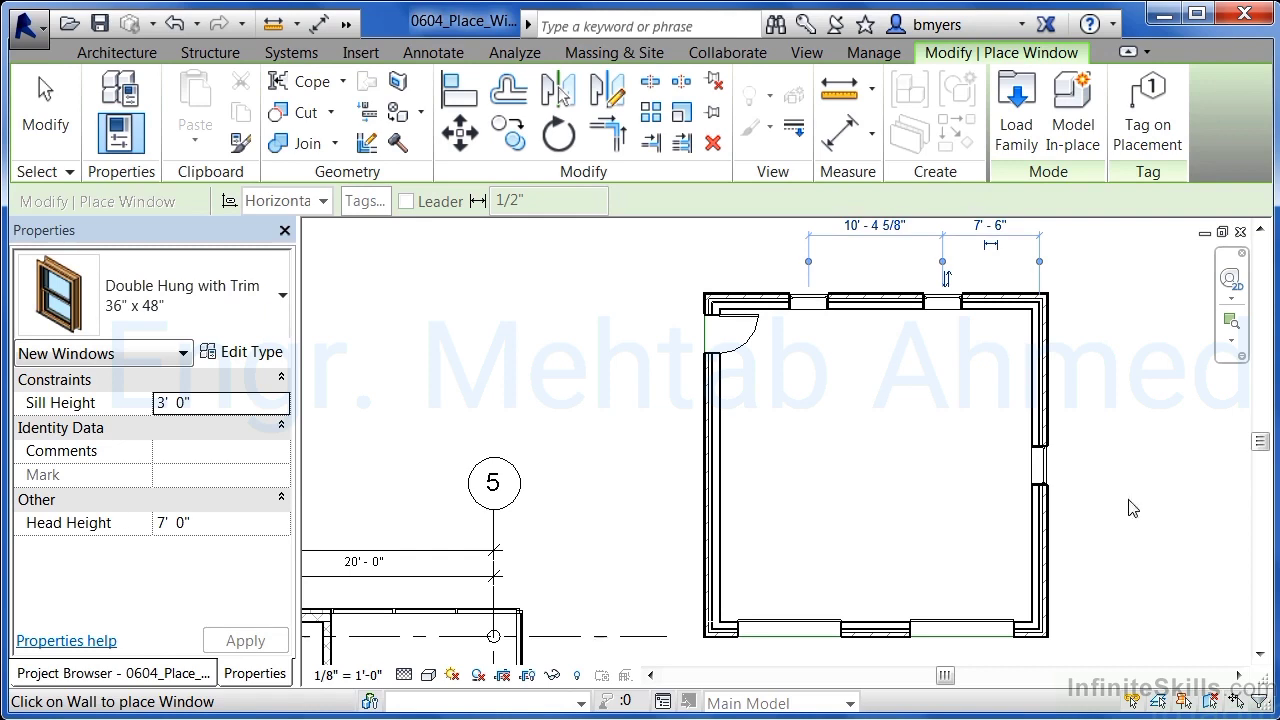
{"action": "key", "text": "Escape"}
{"action": "key", "text": "Escape"}
- Start placing a window for the main building's north wall, using the Fixed 36" x 72" type
{"action": "scroll", "coordinate": [1130, 508], "scroll_direction": "down", "scroll_amount": 3}
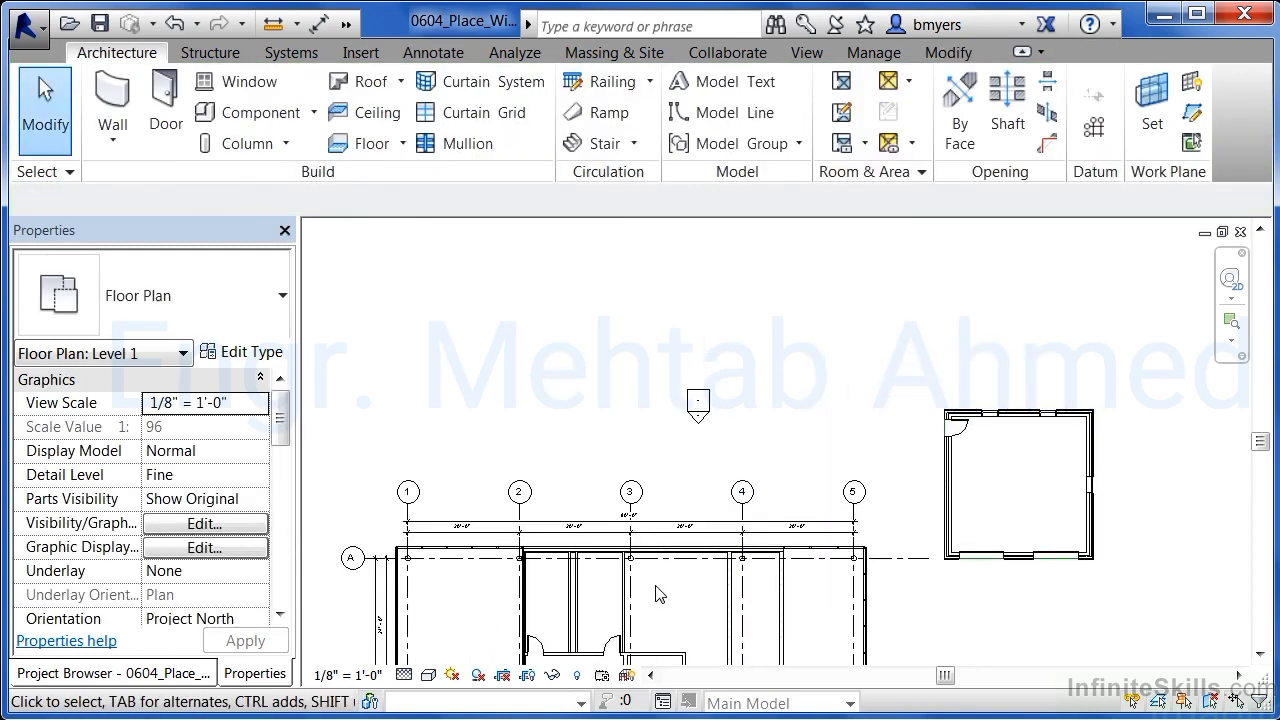
{"action": "scroll", "coordinate": [677, 608], "scroll_direction": "up", "scroll_amount": 3}
{"action": "scroll", "coordinate": [680, 594], "scroll_direction": "up", "scroll_amount": 1}
{"action": "middle_click_drag", "start_coordinate": [680, 594], "coordinate": [690, 462]}
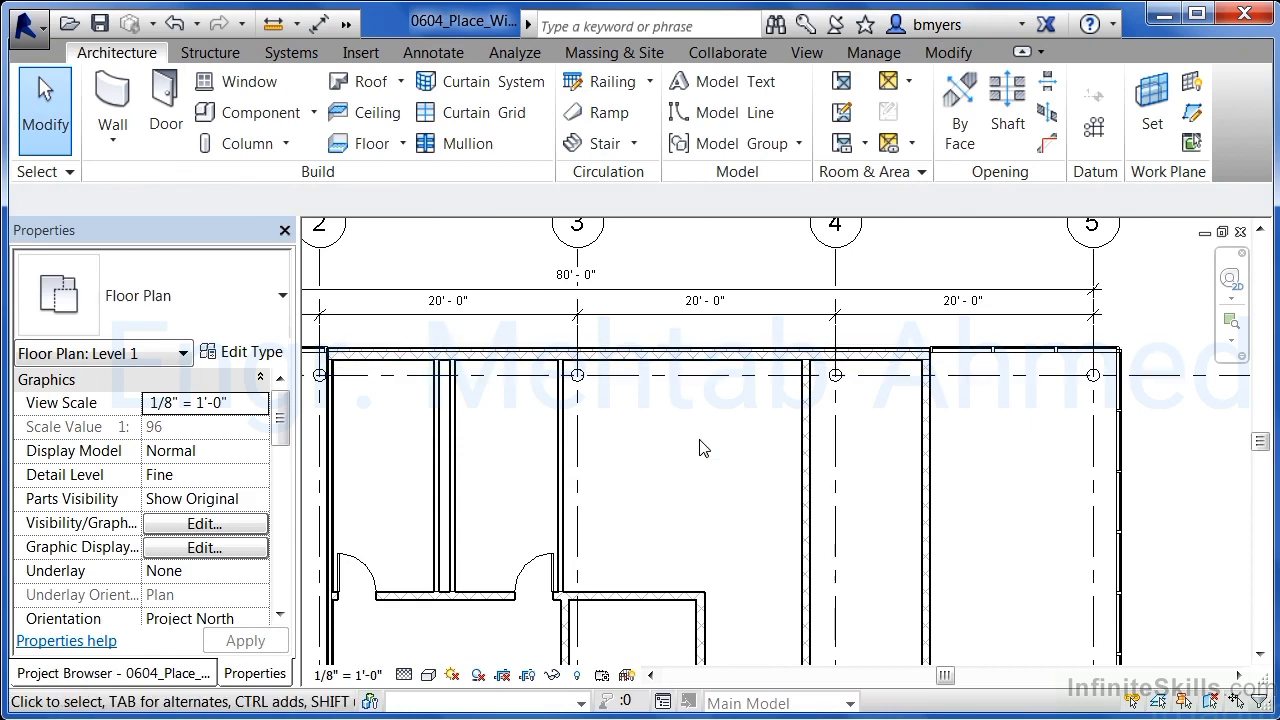
{"action": "middle_click_drag", "start_coordinate": [737, 523], "coordinate": [700, 489]}
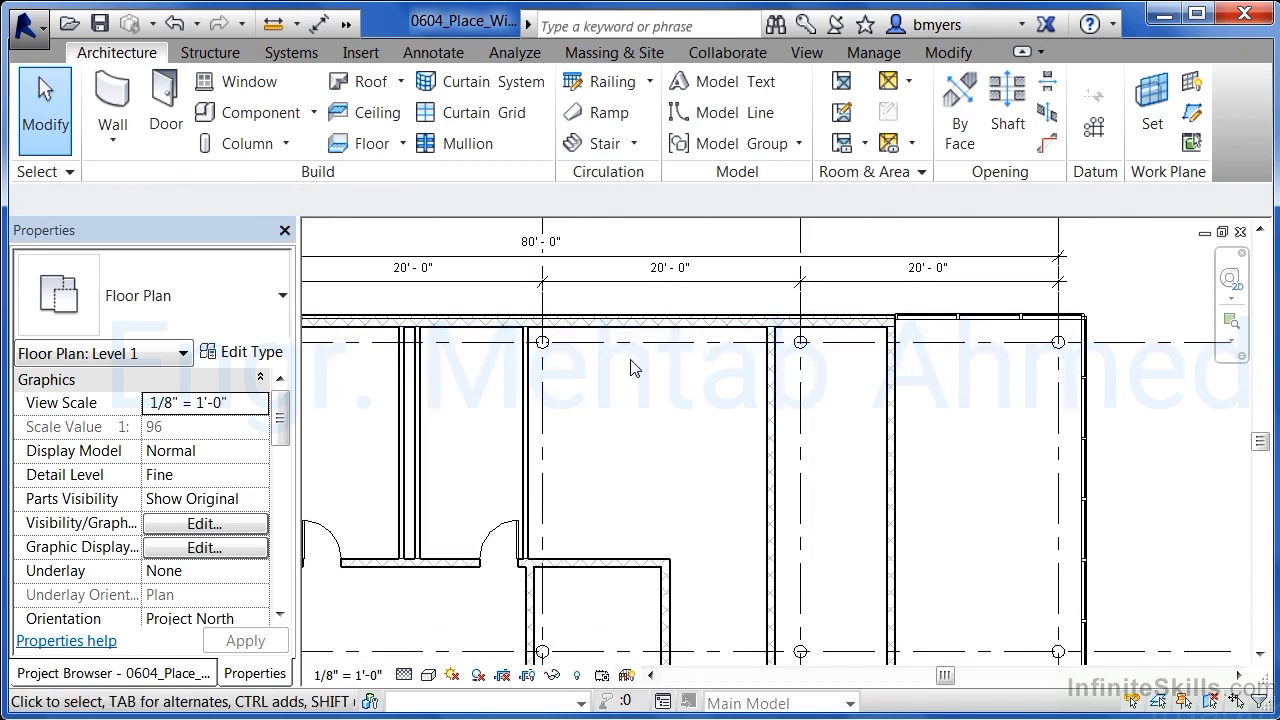
{"action": "left_click", "coordinate": [250, 87]}
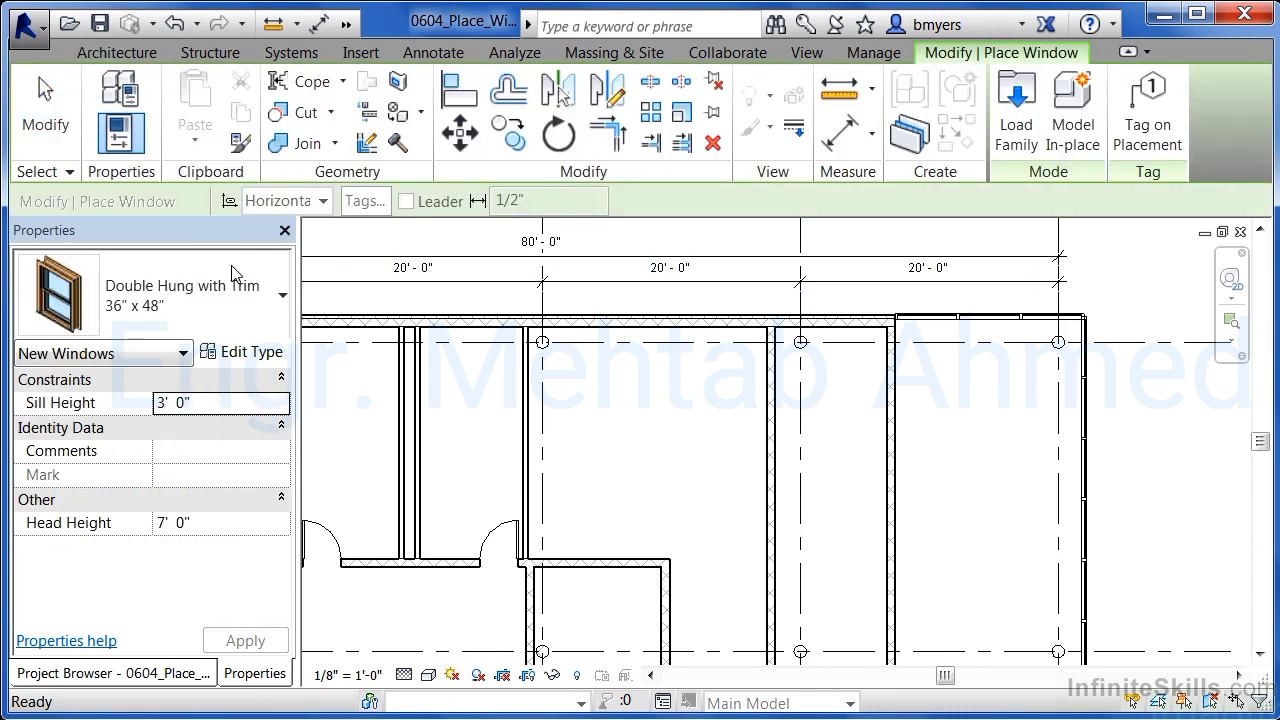
{"action": "left_click", "coordinate": [224, 325]}
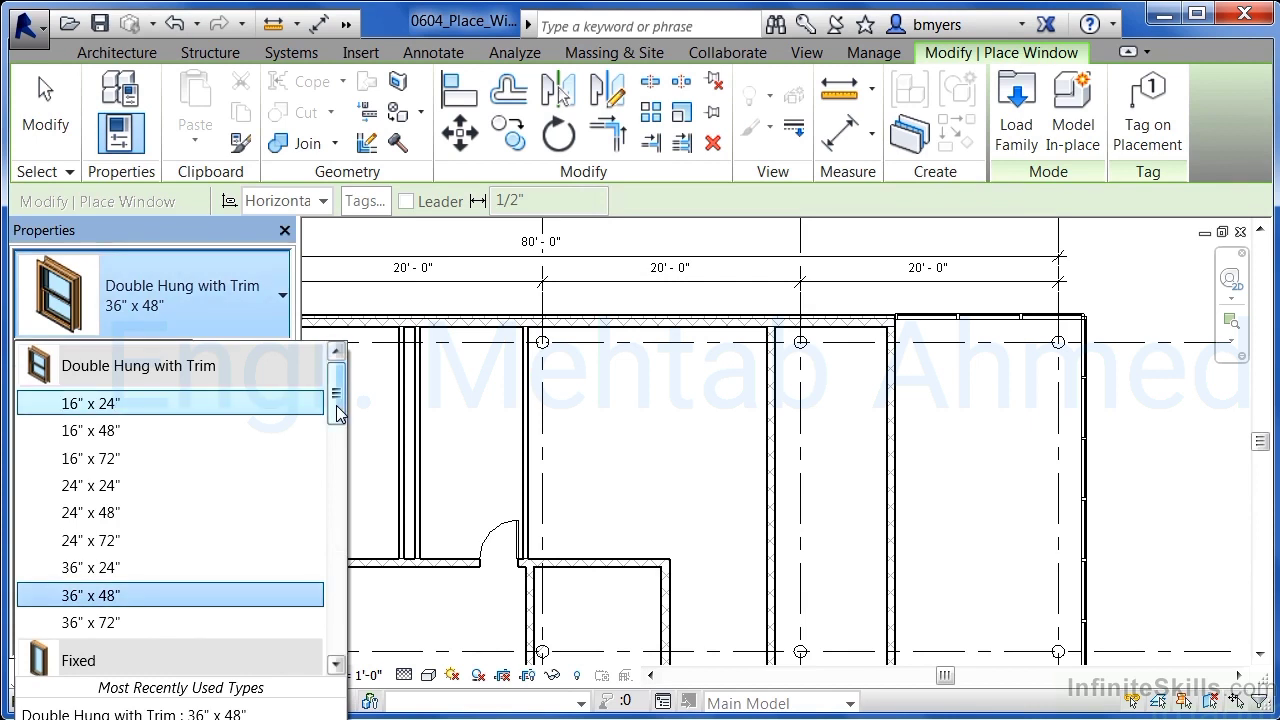
{"action": "left_click_drag", "start_coordinate": [336, 405], "coordinate": [355, 475]}
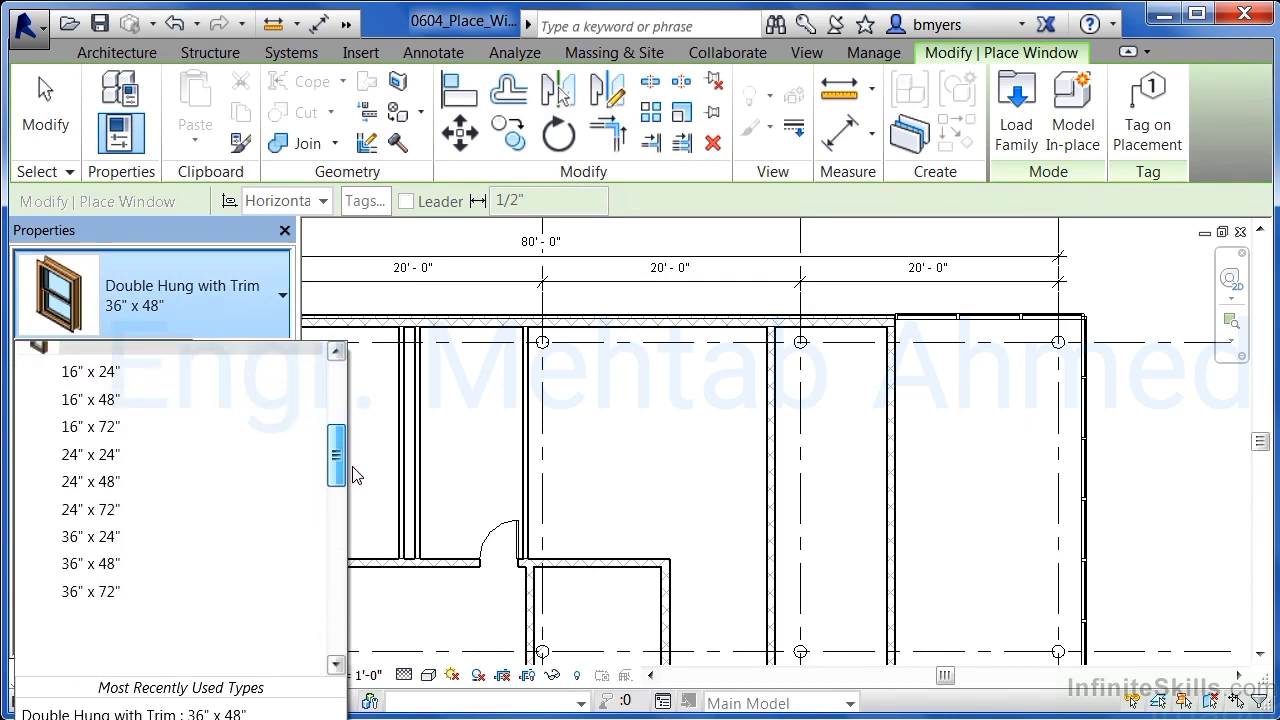
{"action": "mouse_move", "coordinate": [117, 602]}
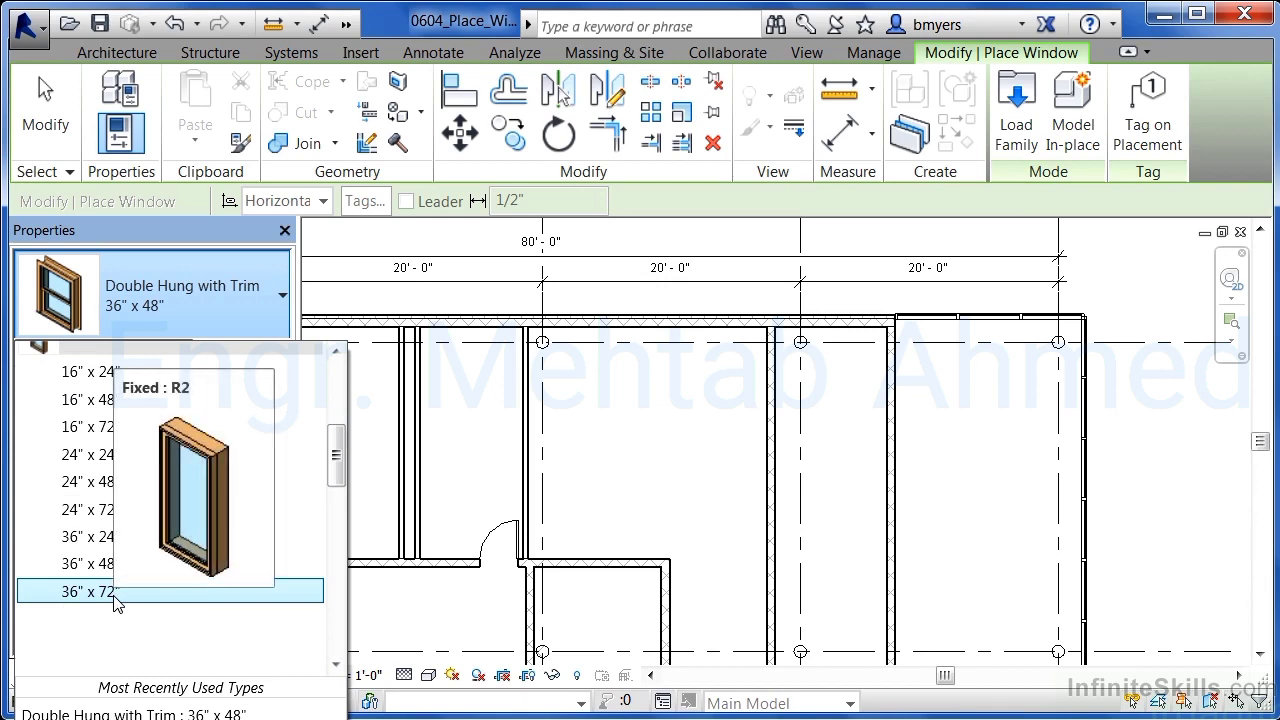
{"action": "left_click", "coordinate": [115, 600]}
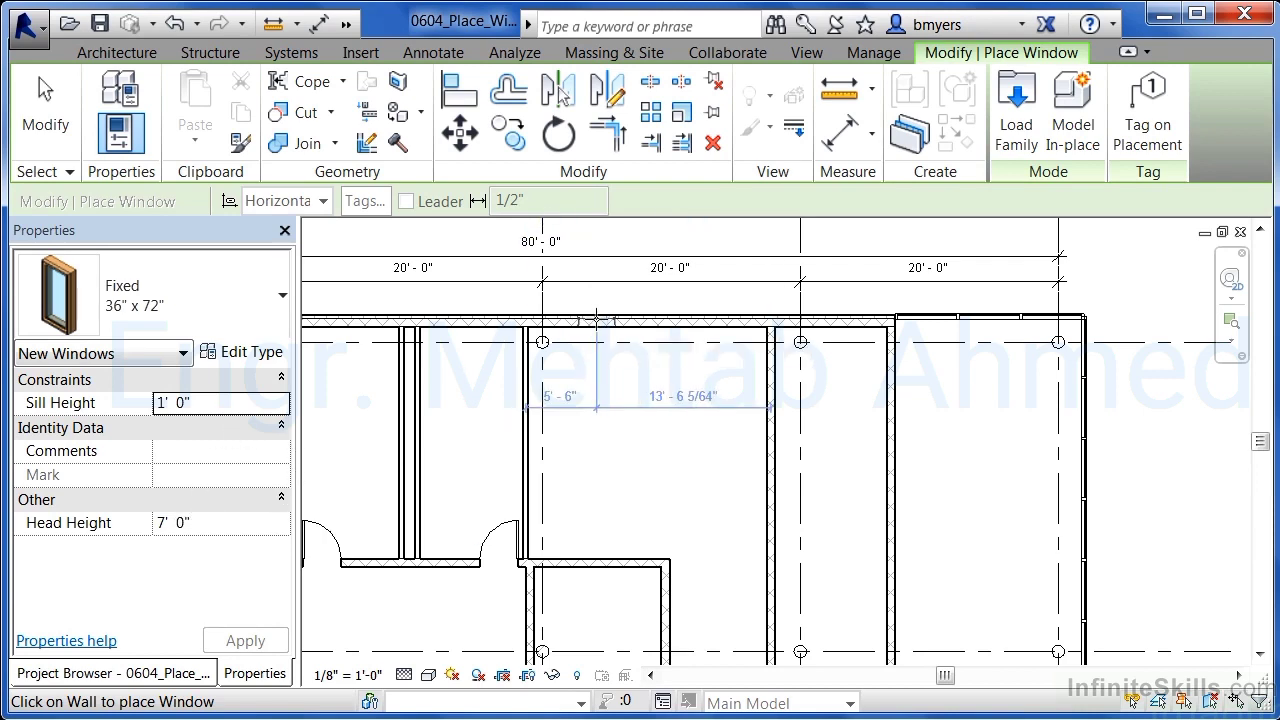
- Place two fixed windows in the north wall between grids 3 and 4, 5' - 0" from the west partition and 5' - 6" from the east one
{"action": "scroll", "coordinate": [593, 325], "scroll_direction": "up", "scroll_amount": 3}
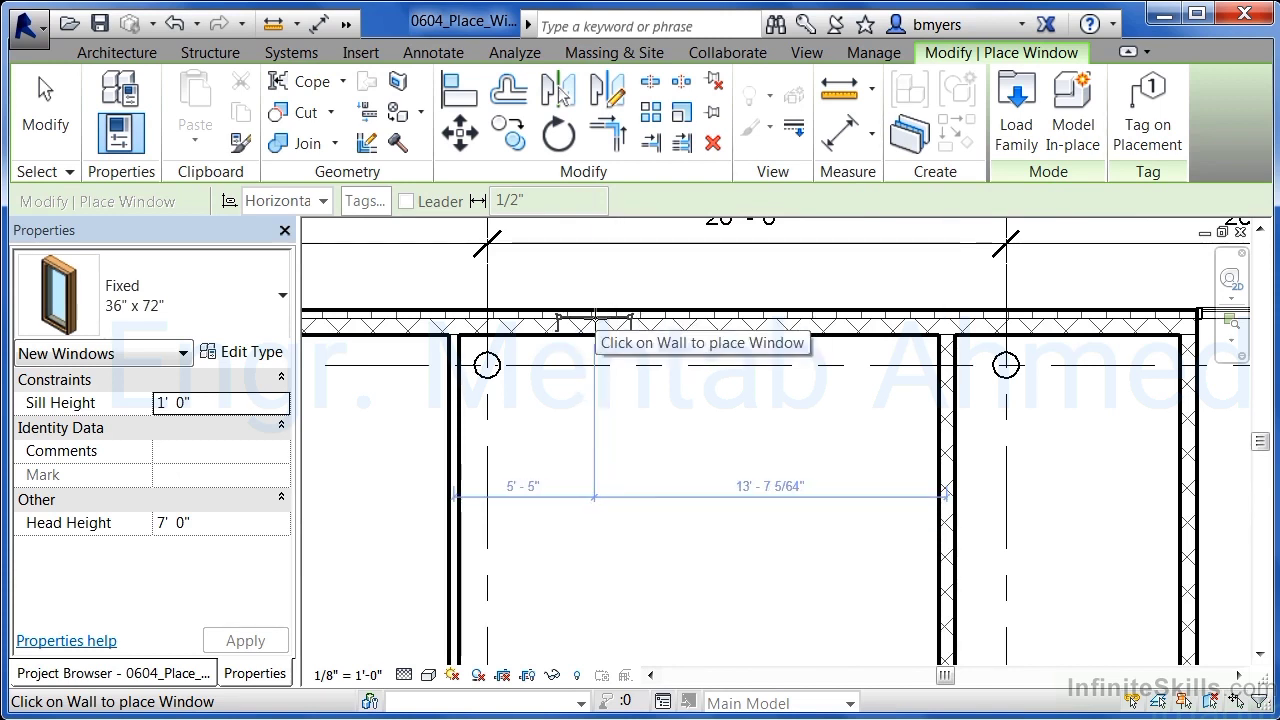
{"action": "scroll", "coordinate": [580, 364], "scroll_direction": "down", "scroll_amount": 5}
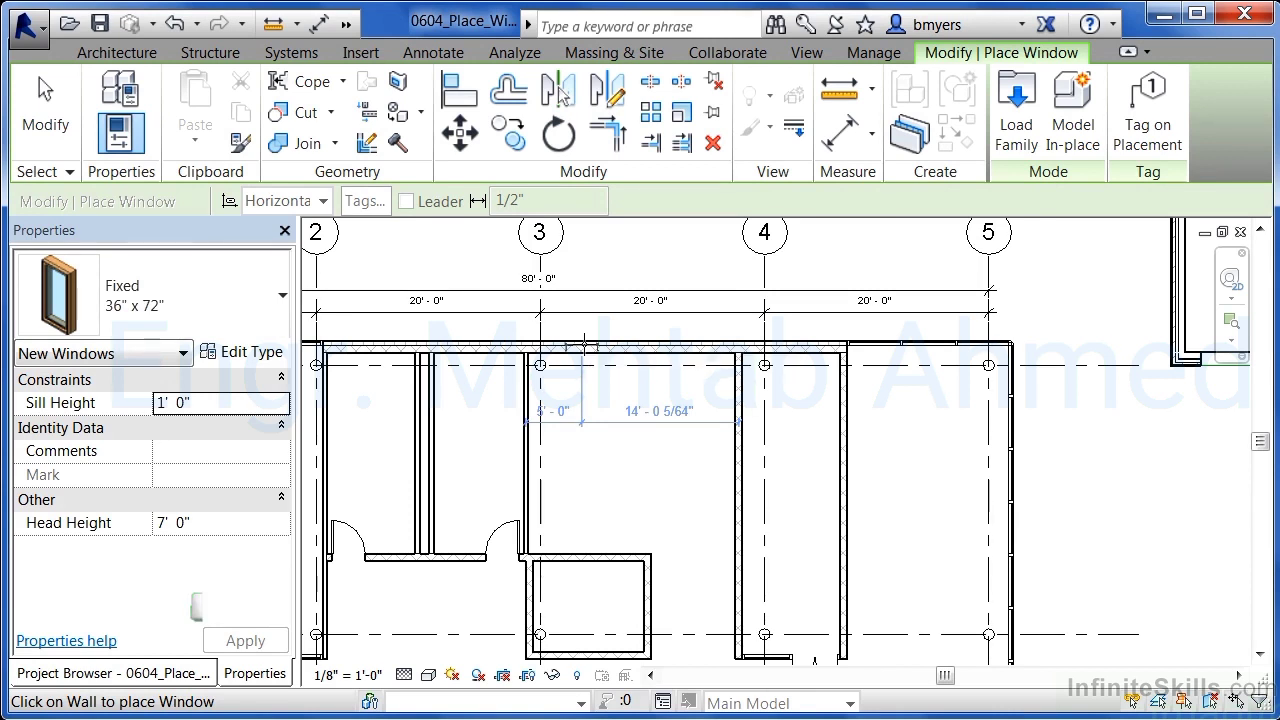
{"action": "left_click", "coordinate": [582, 345]}
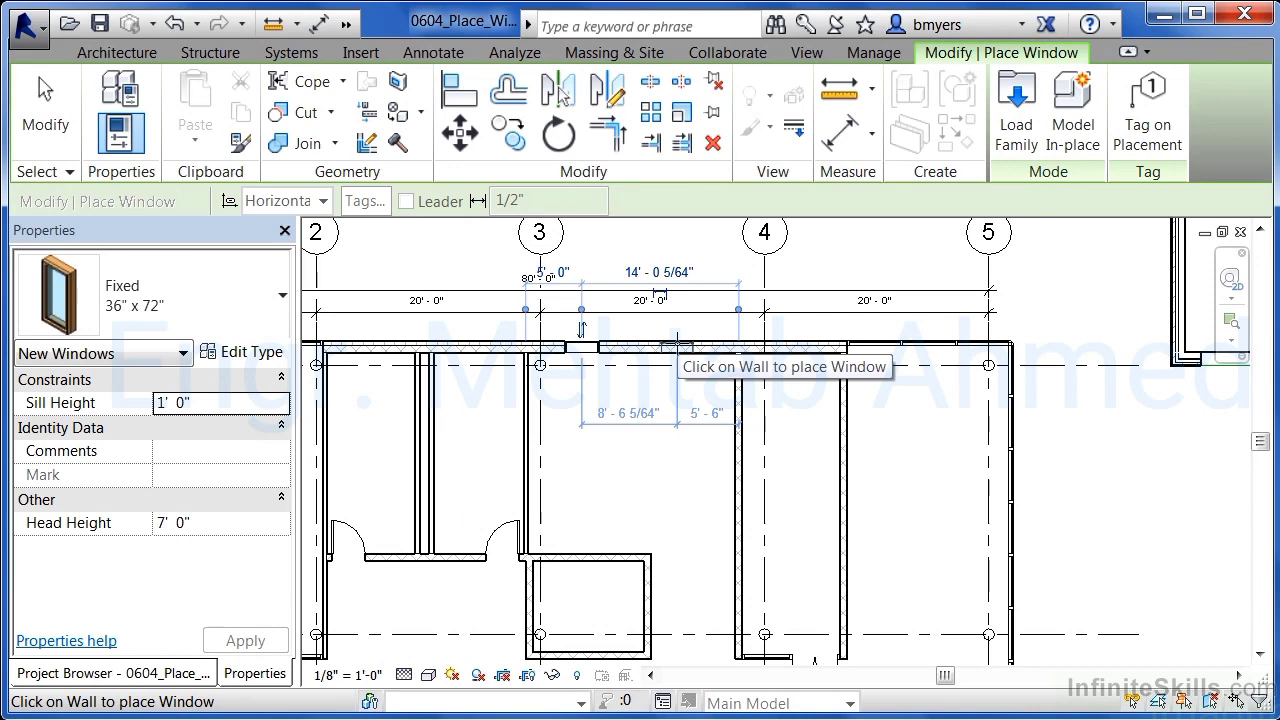
{"action": "left_click", "coordinate": [677, 345]}
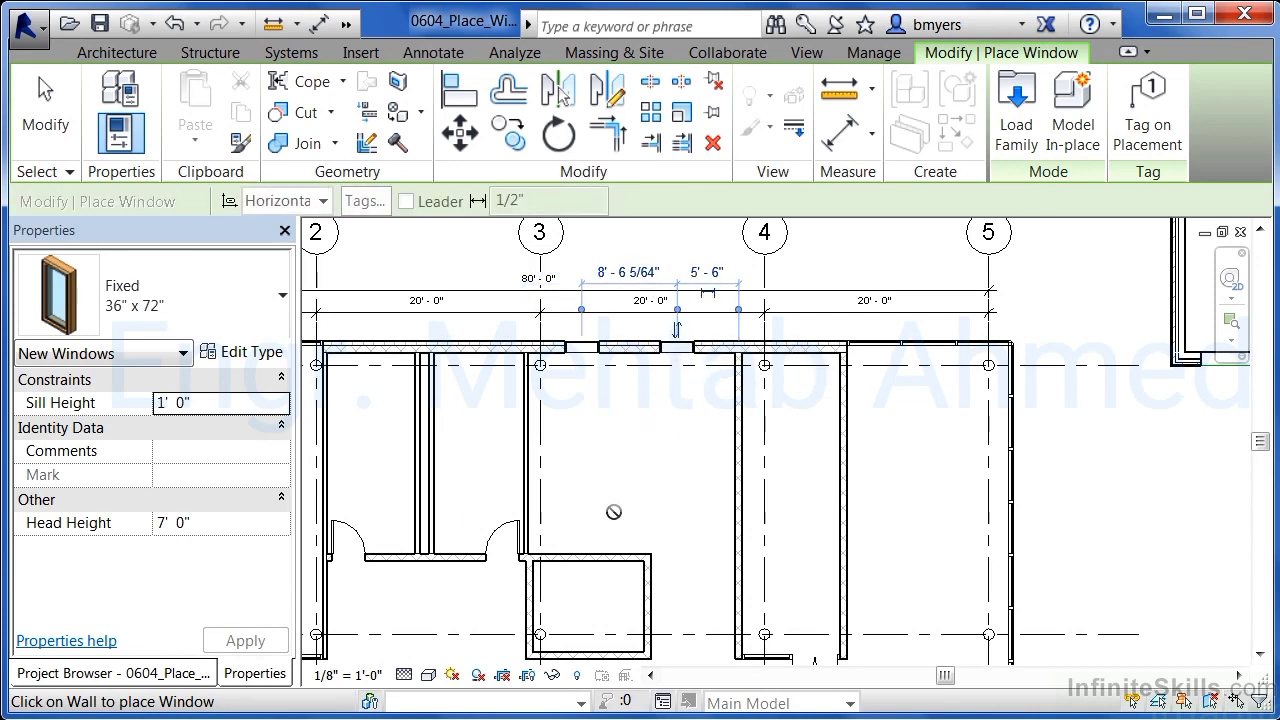
{"action": "key", "text": "Escape"}
{"action": "key", "text": "Escape"}
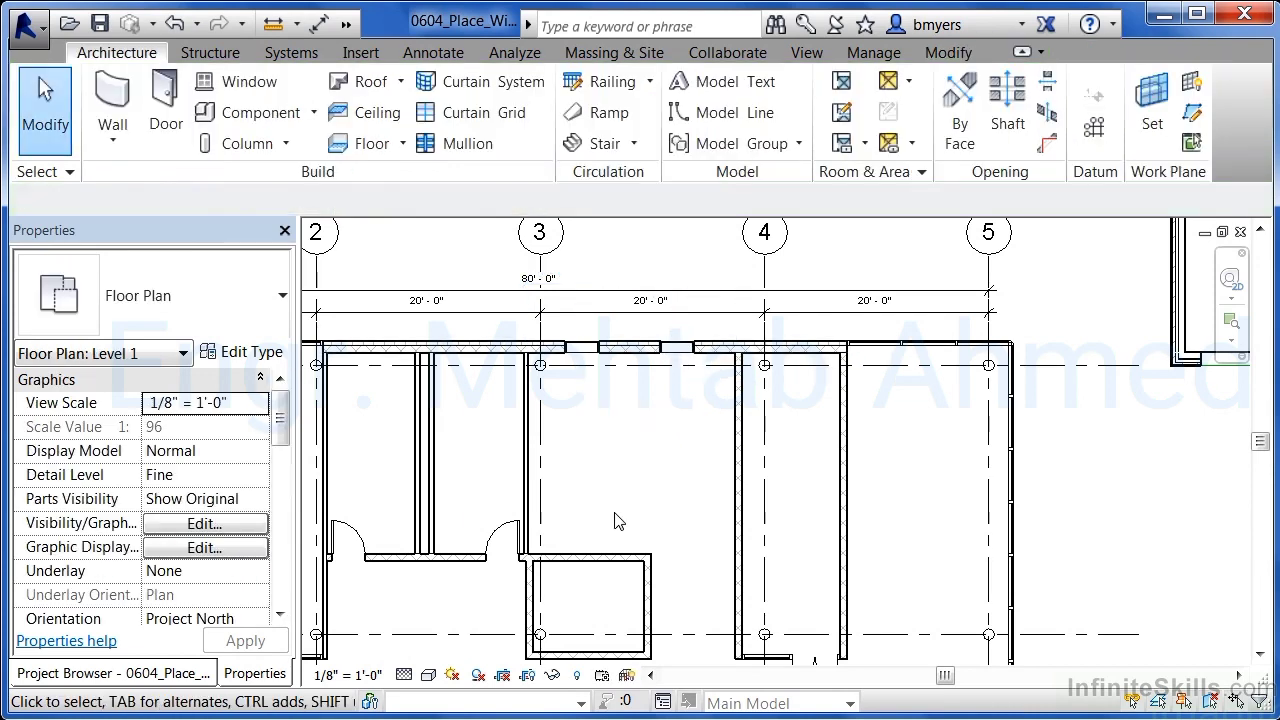
{"action": "scroll", "coordinate": [618, 521], "scroll_direction": "down", "scroll_amount": 2}
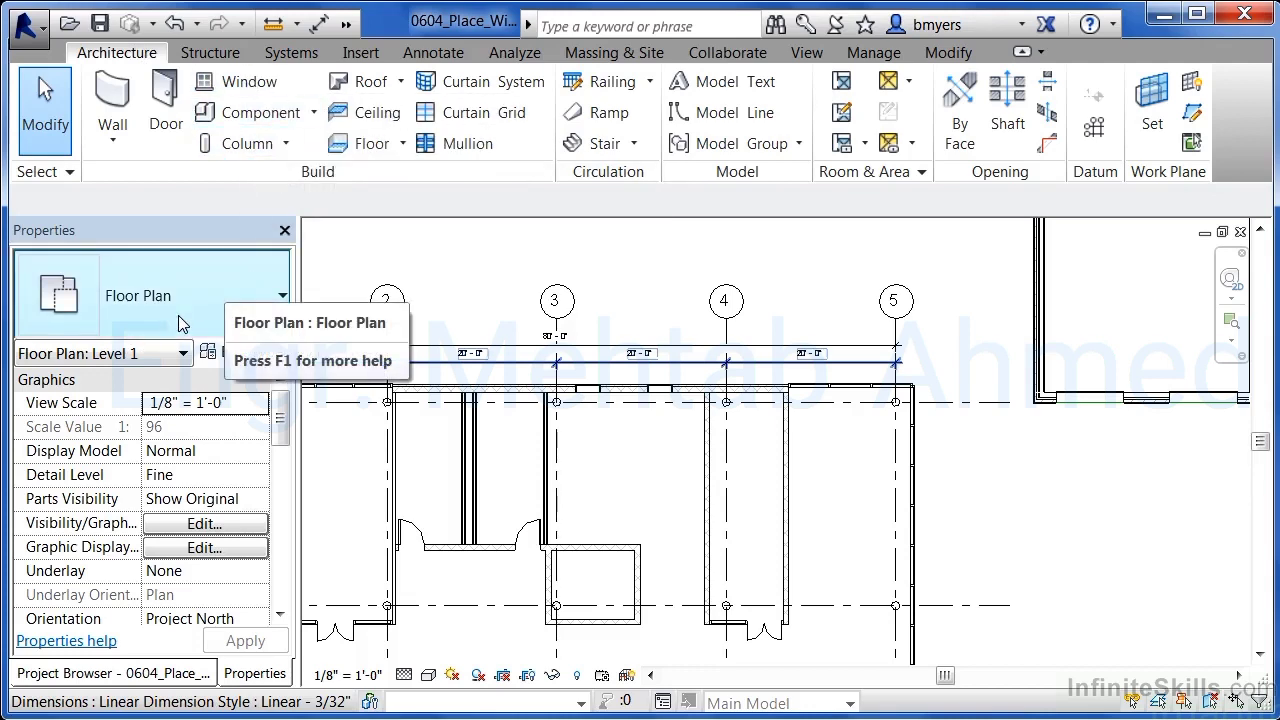
{"action": "left_click", "coordinate": [237, 81]}
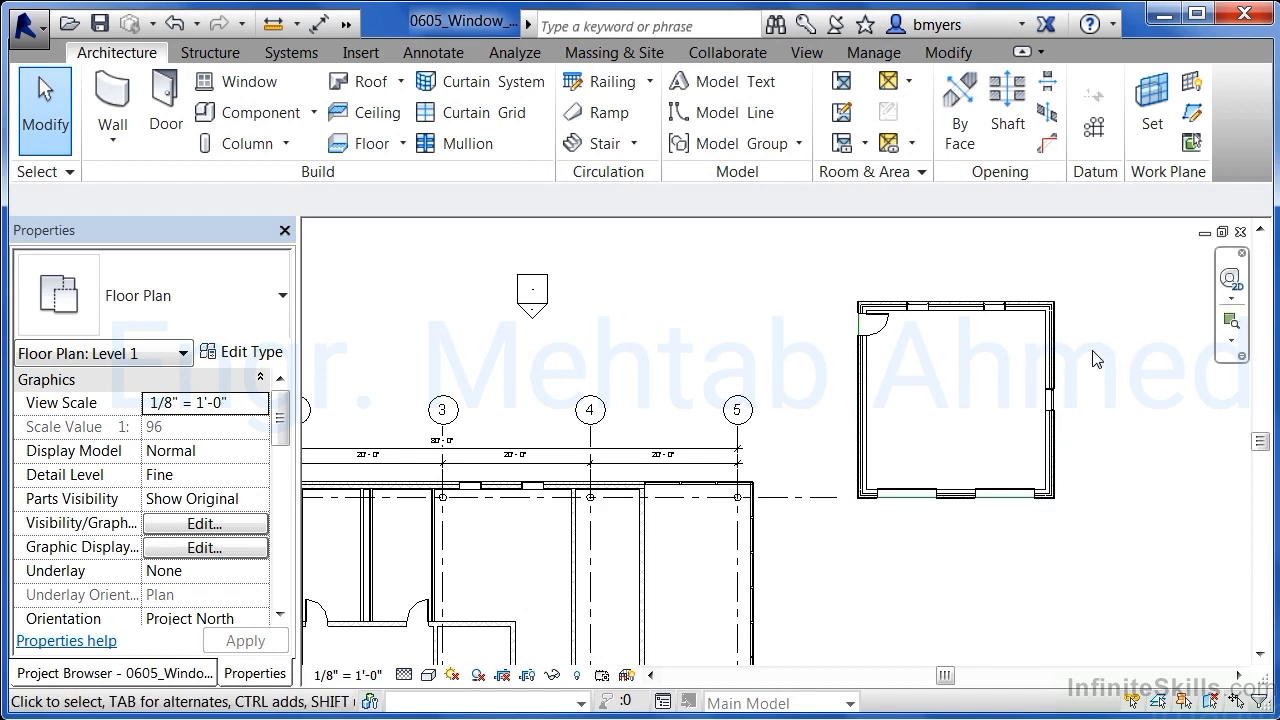
{"action": "scroll", "coordinate": [1094, 289], "scroll_direction": "up", "scroll_amount": 1}
{"action": "scroll", "coordinate": [1100, 294], "scroll_direction": "up", "scroll_amount": 1}
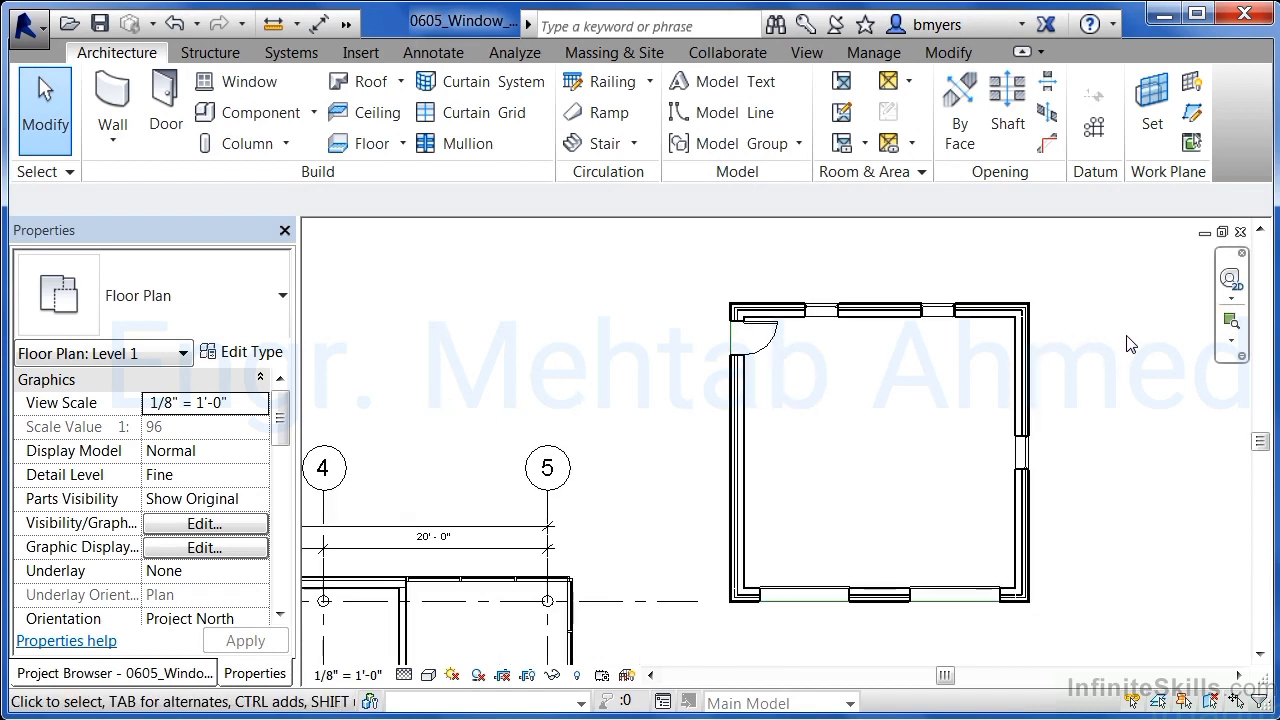
- Start an aligned dimension at the square building's north wall, with Wall faces as the preferred wall reference
{"action": "scroll", "coordinate": [990, 295], "scroll_direction": "up", "scroll_amount": 2}
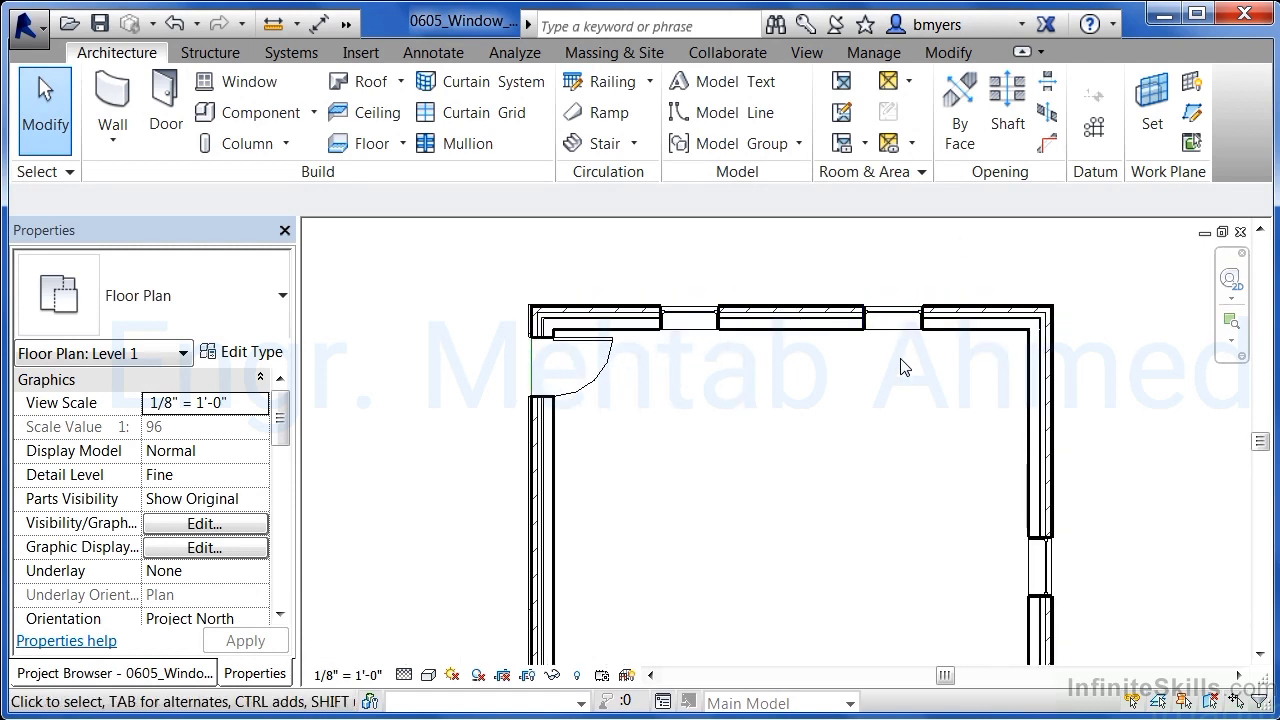
{"action": "left_click", "coordinate": [434, 53]}
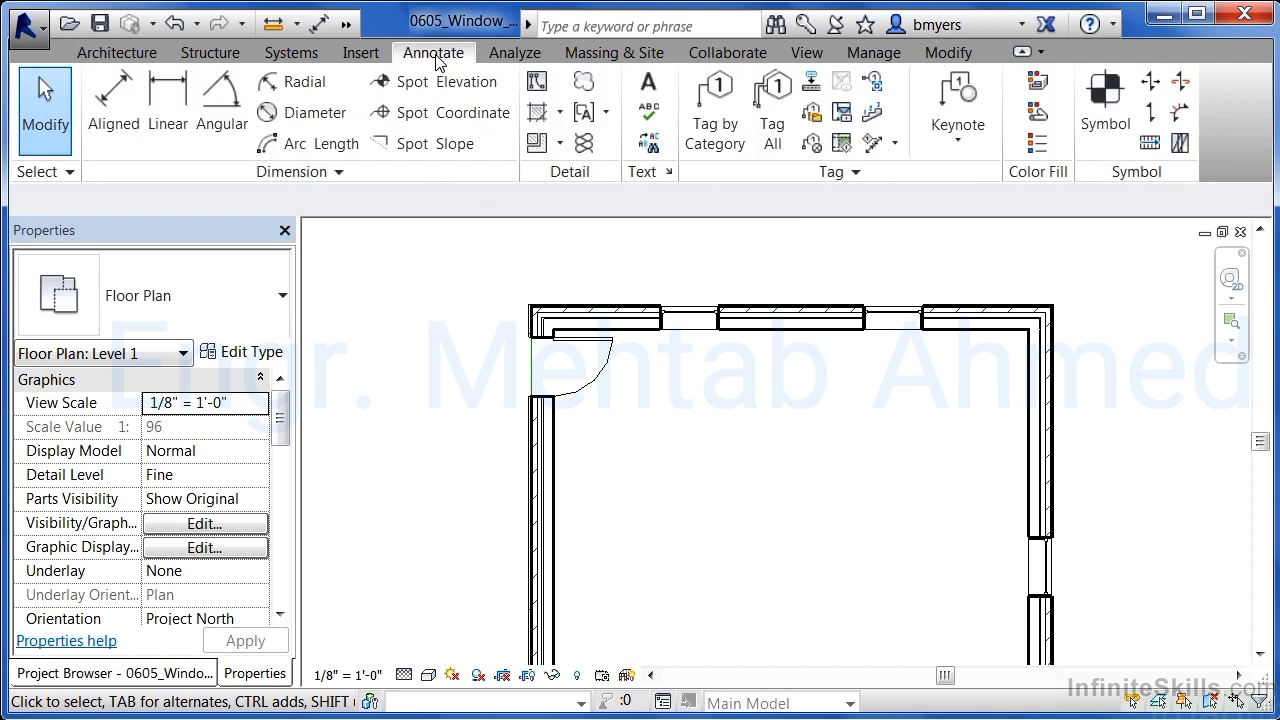
{"action": "left_click", "coordinate": [117, 125]}
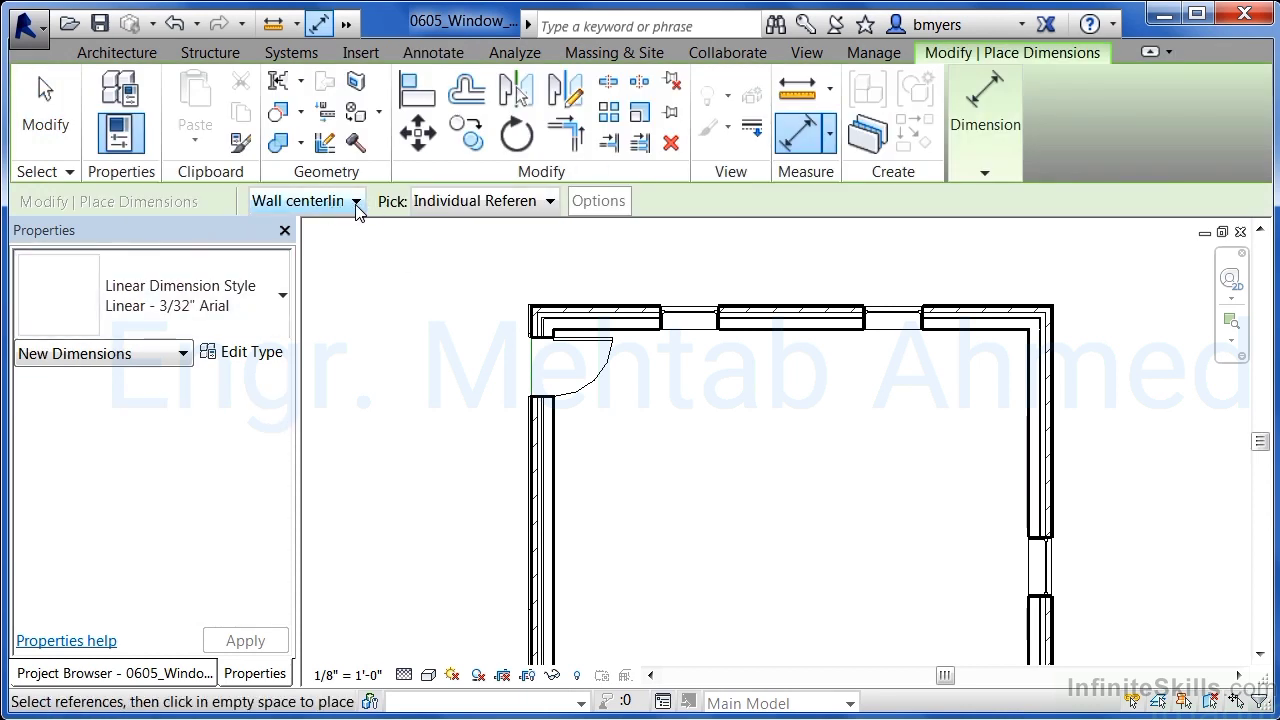
{"action": "left_click", "coordinate": [356, 204]}
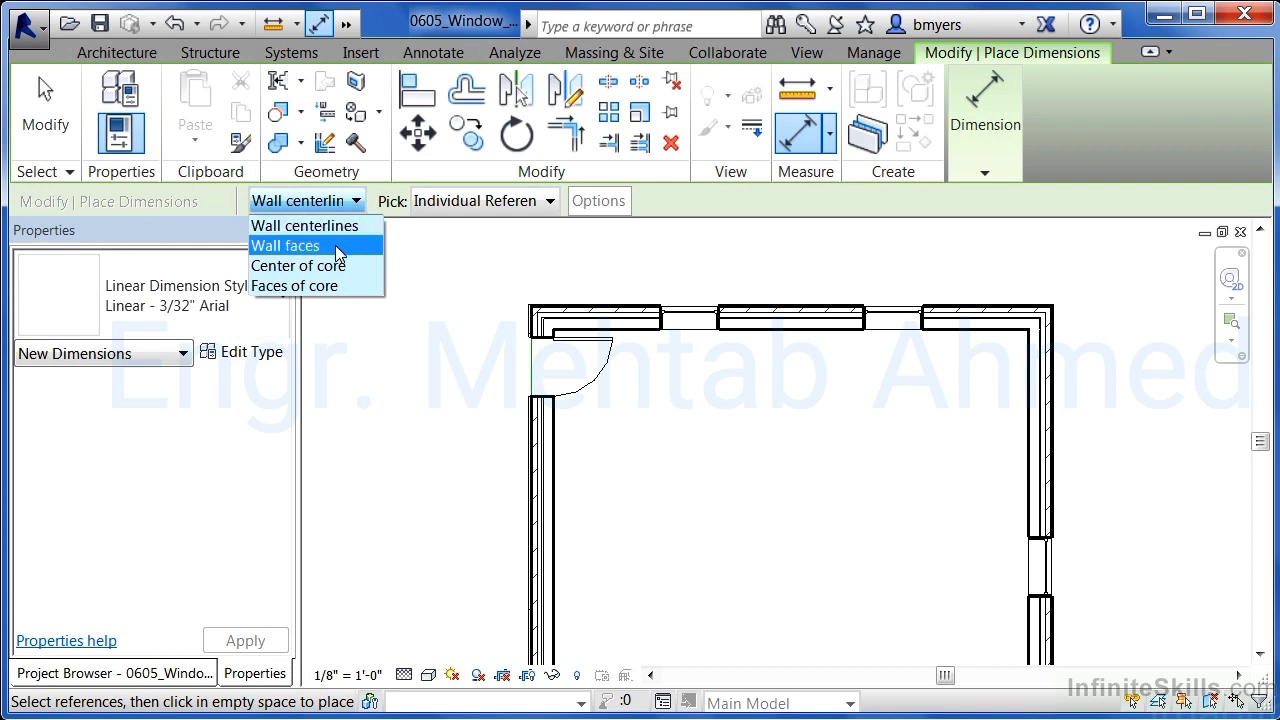
{"action": "left_click", "coordinate": [335, 245]}
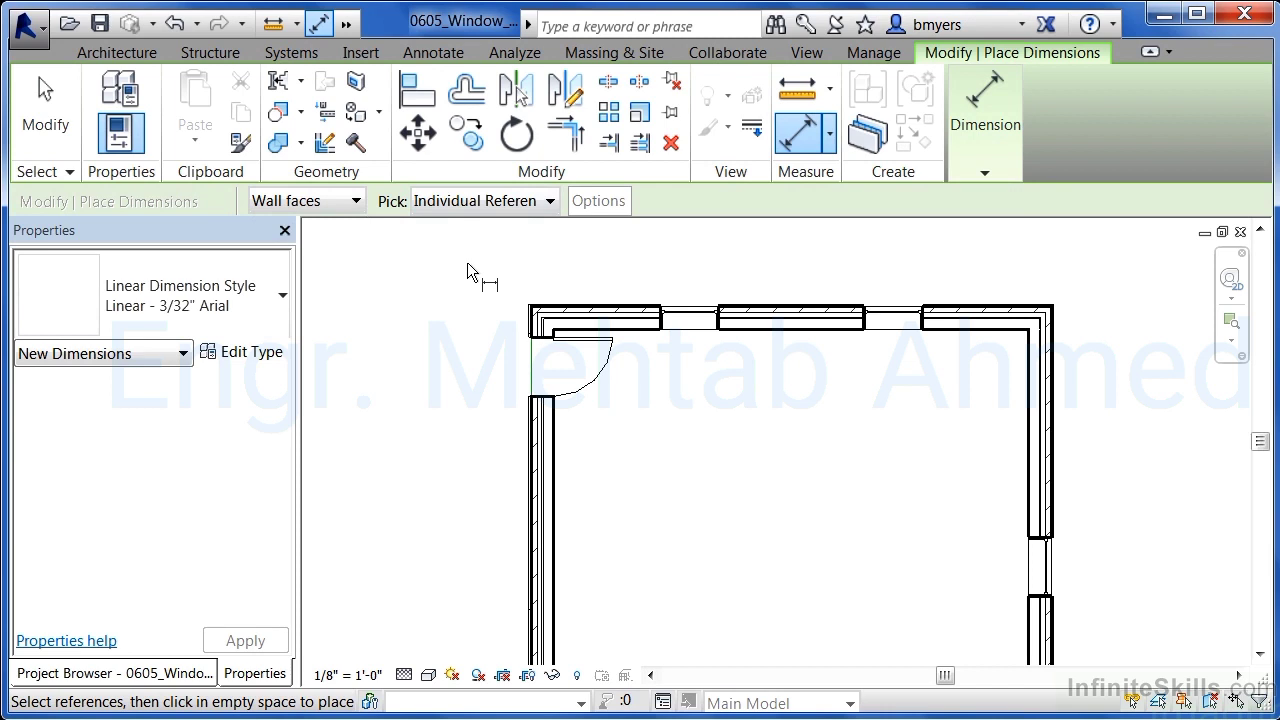
- Place a dimension string above the north wall from the west wall's outer face through both window centers to the east wall's outer face
{"action": "middle_click_drag", "start_coordinate": [808, 272], "coordinate": [780, 357]}
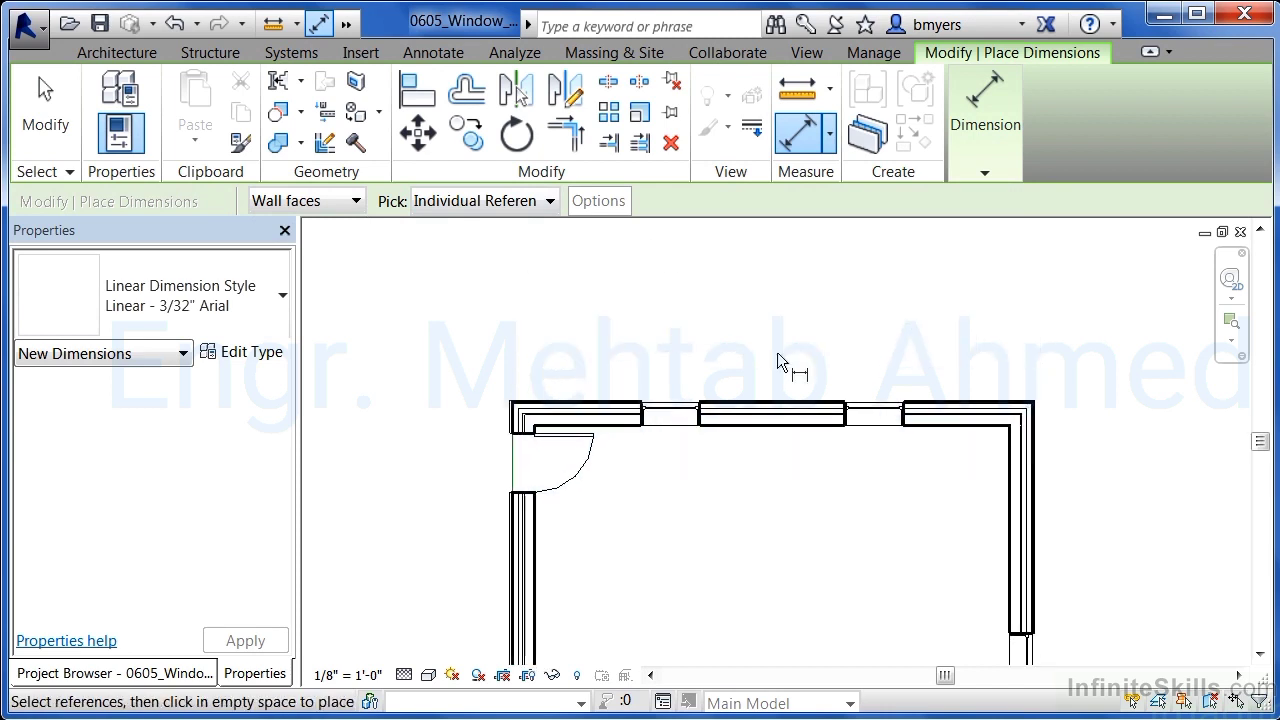
{"action": "scroll", "coordinate": [740, 369], "scroll_direction": "up", "scroll_amount": 3}
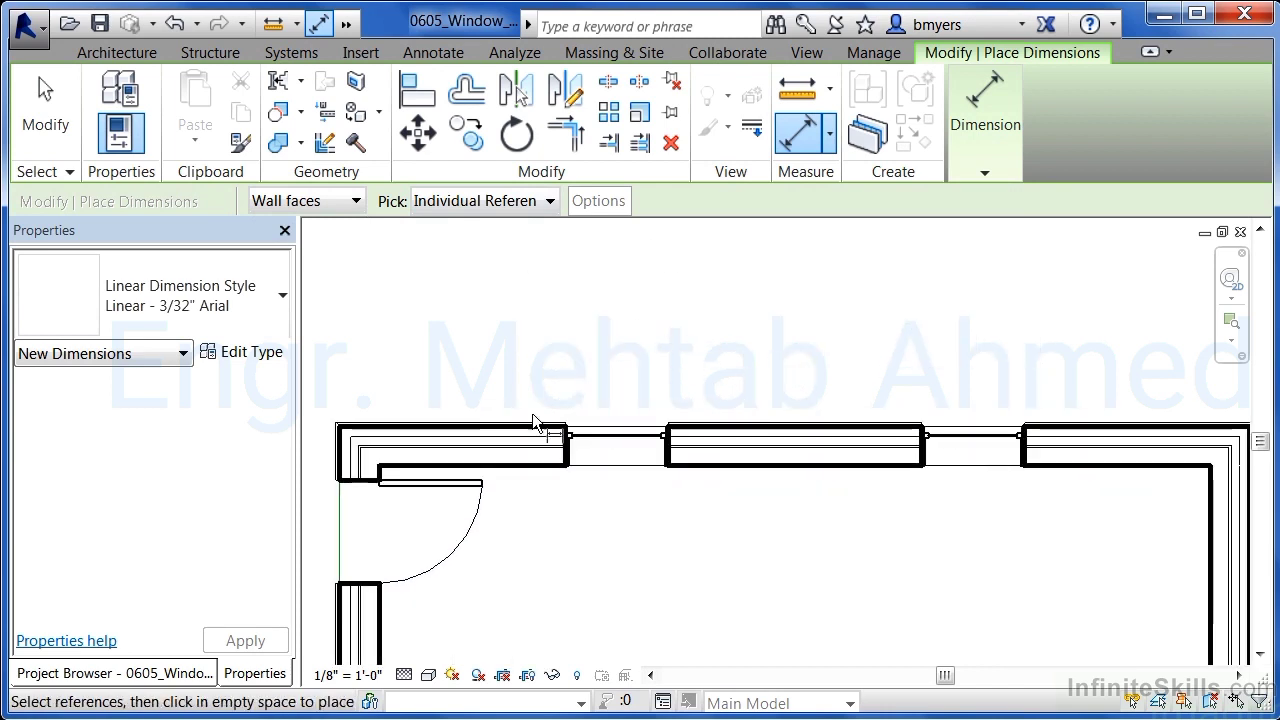
{"action": "left_click", "coordinate": [344, 462]}
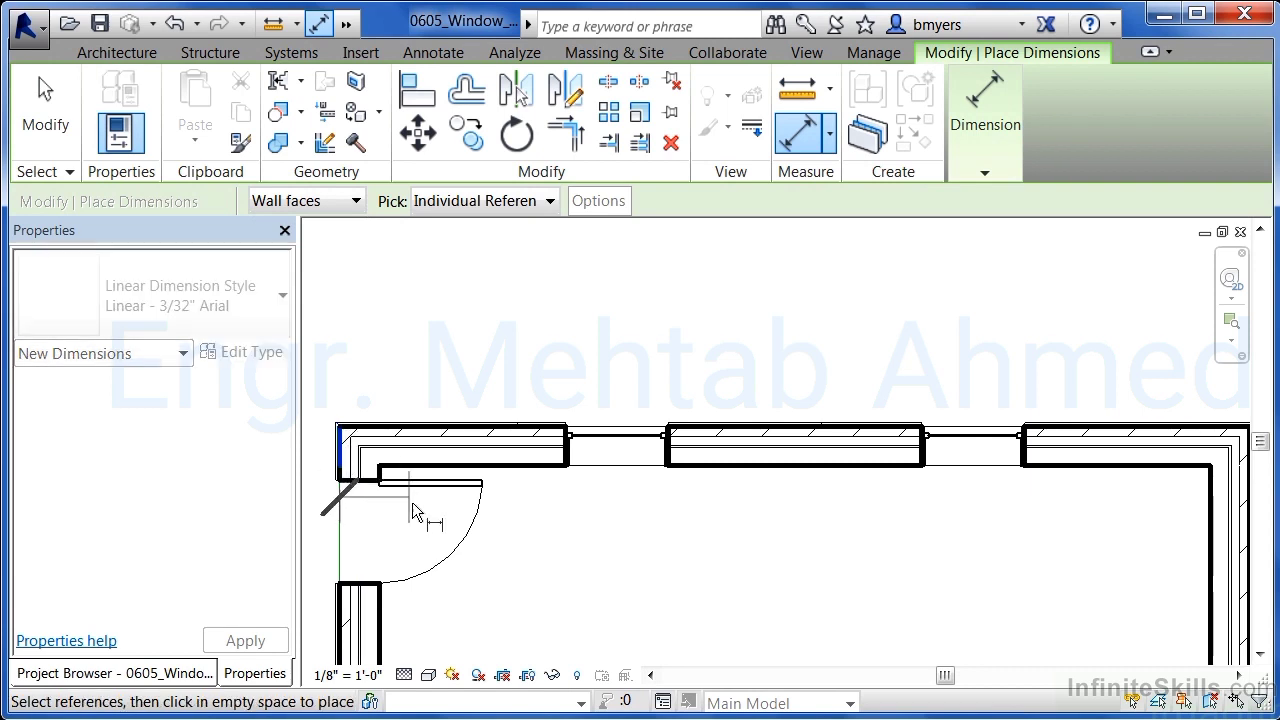
{"action": "left_click", "coordinate": [621, 451]}
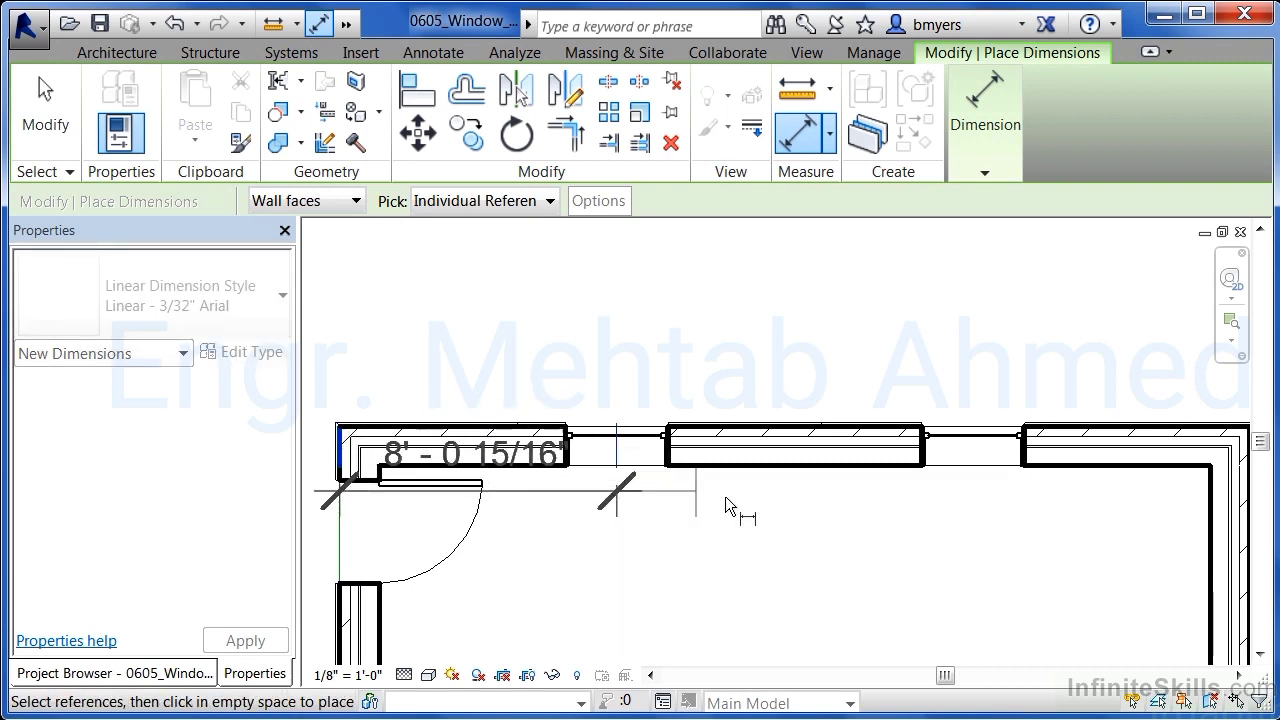
{"action": "left_click", "coordinate": [973, 440]}
{"action": "scroll", "coordinate": [434, 400], "scroll_direction": "down", "scroll_amount": 3}
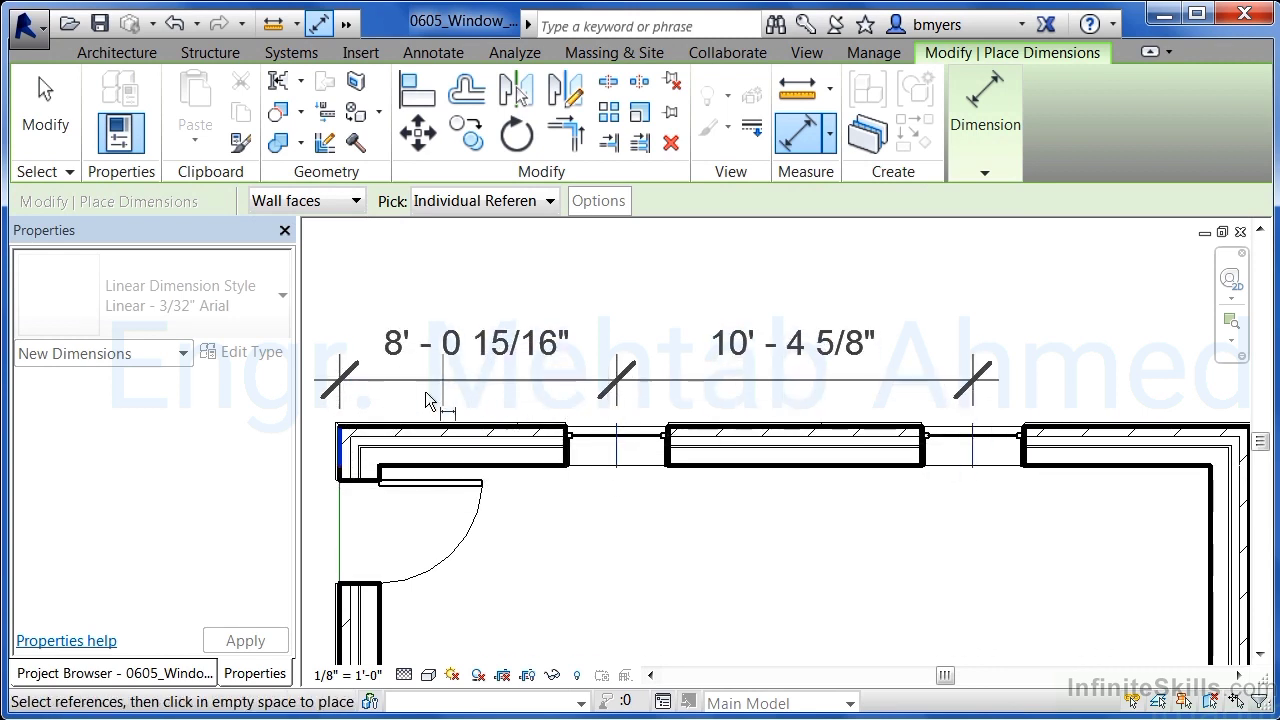
{"action": "scroll", "coordinate": [1010, 406], "scroll_direction": "up", "scroll_amount": 3}
{"action": "scroll", "coordinate": [1006, 412], "scroll_direction": "up", "scroll_amount": 1}
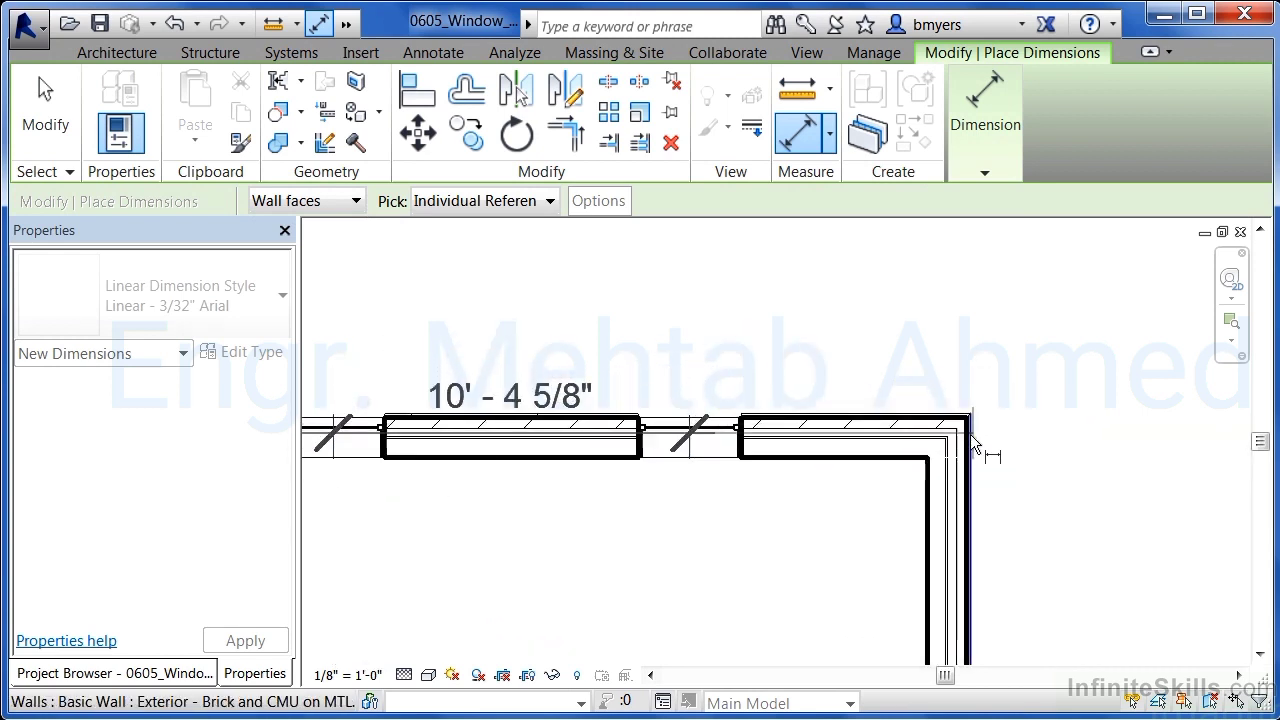
{"action": "left_click", "coordinate": [970, 436]}
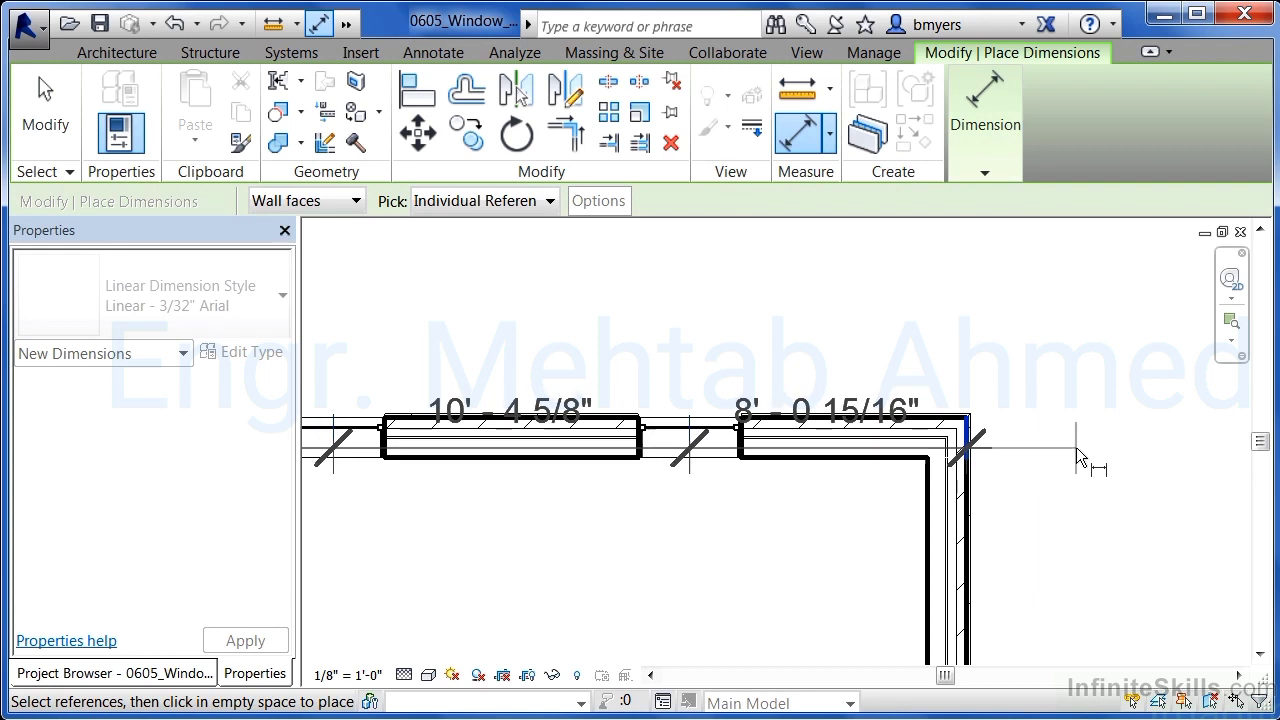
{"action": "scroll", "coordinate": [1076, 447], "scroll_direction": "down", "scroll_amount": 3}
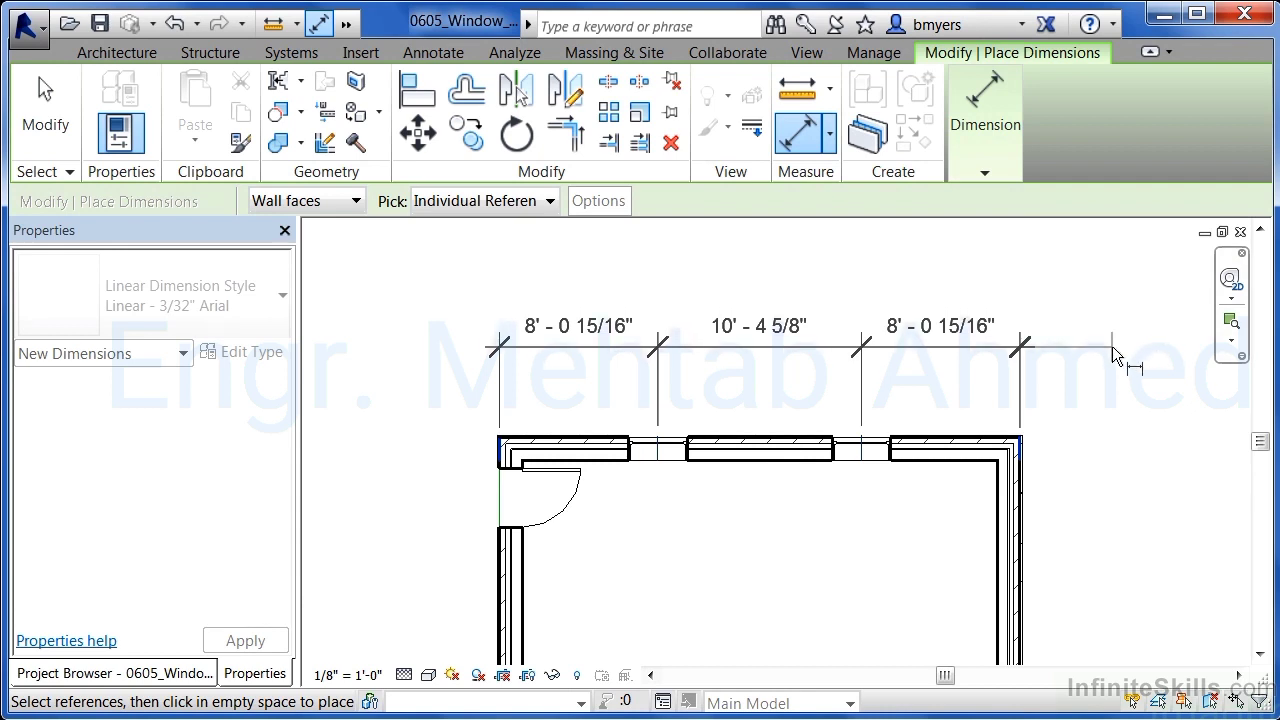
{"action": "left_click", "coordinate": [1112, 346]}
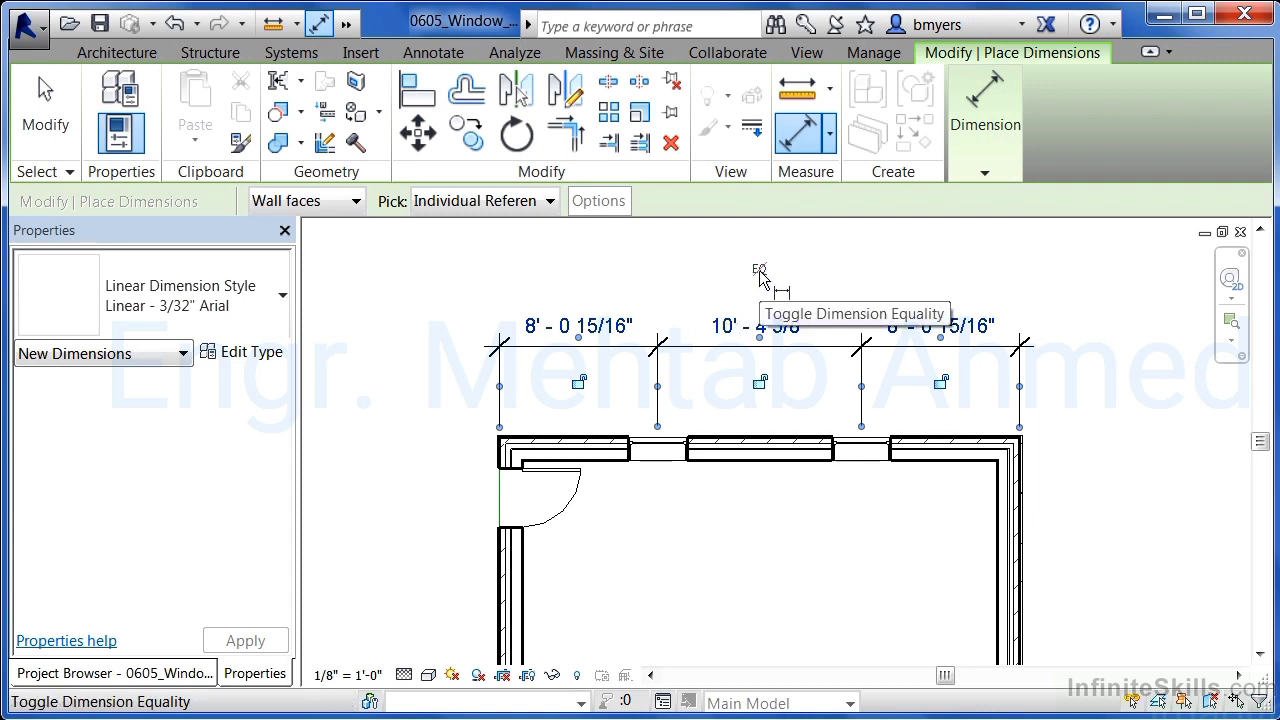
- Make the segments of the north wall's dimension string equal so the two windows are evenly spaced, and finish dimensioning
{"action": "left_click", "coordinate": [759, 274]}
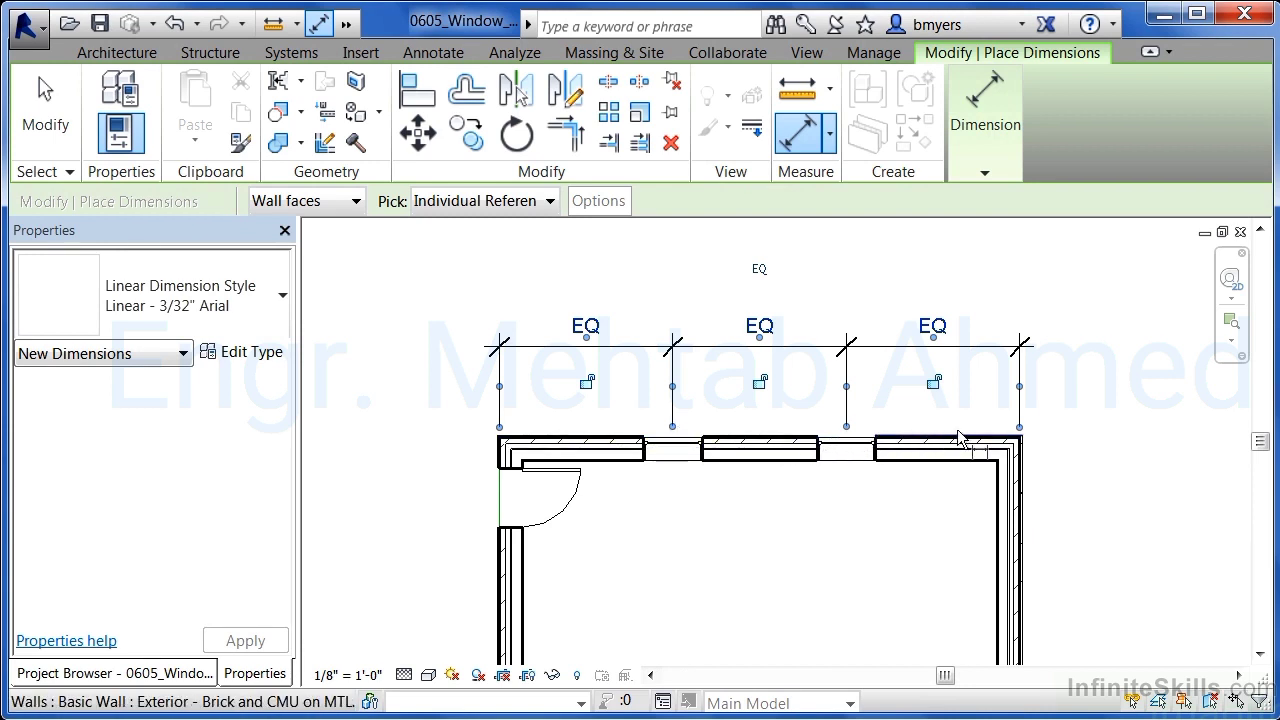
{"action": "left_click", "coordinate": [1082, 501]}
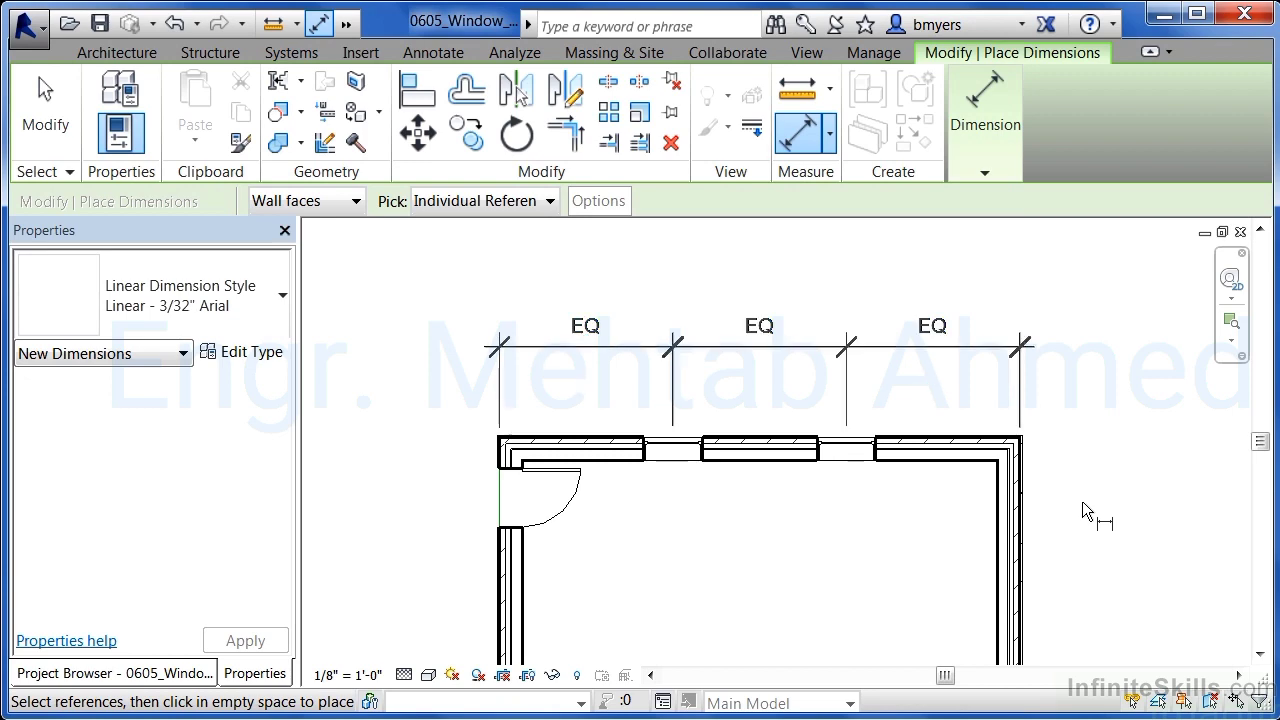
{"action": "key", "text": "Escape"}
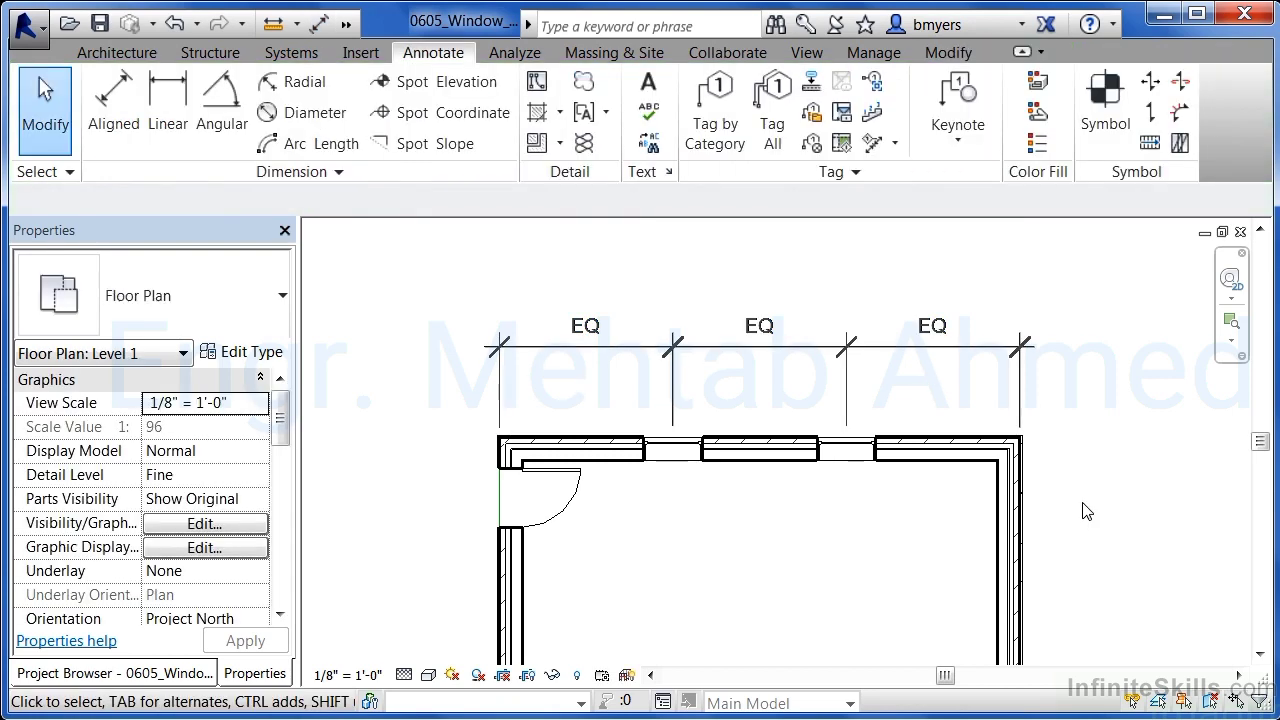
- Set the Equality Display of the north wall's dimension string to Value, then deselect it
{"action": "left_click", "coordinate": [751, 359]}
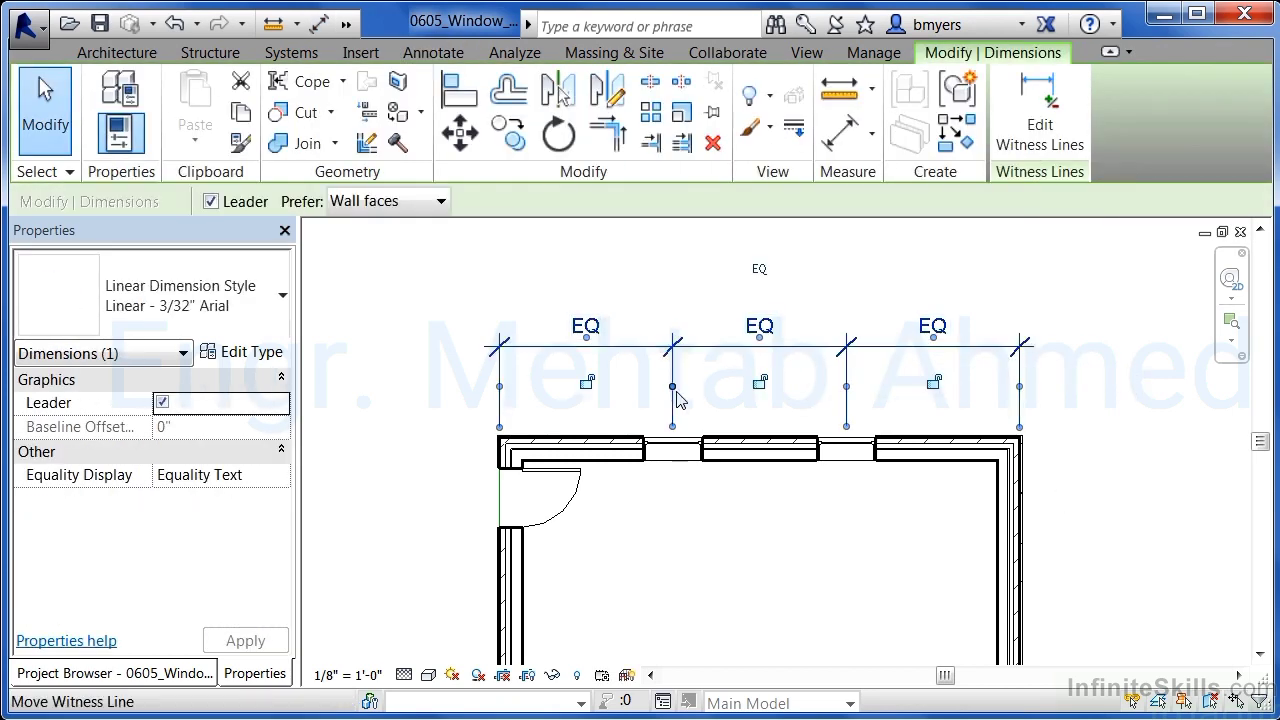
{"action": "left_click", "coordinate": [258, 482]}
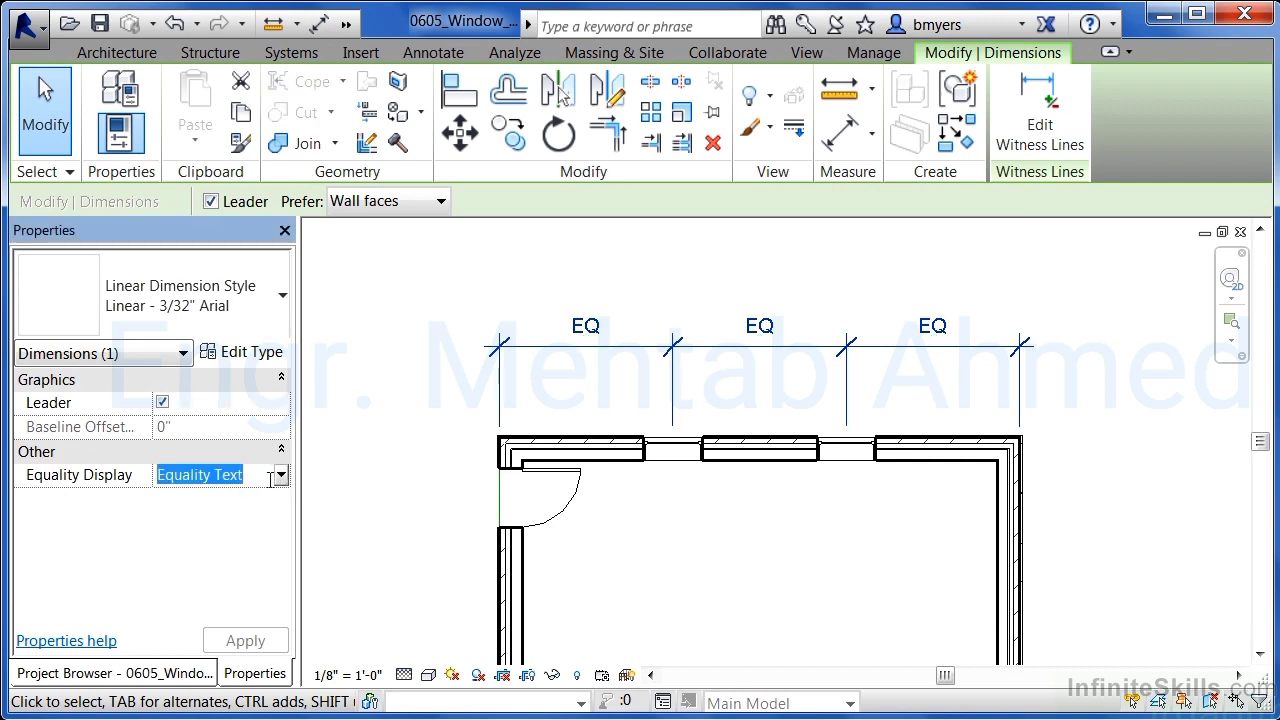
{"action": "left_click", "coordinate": [281, 477]}
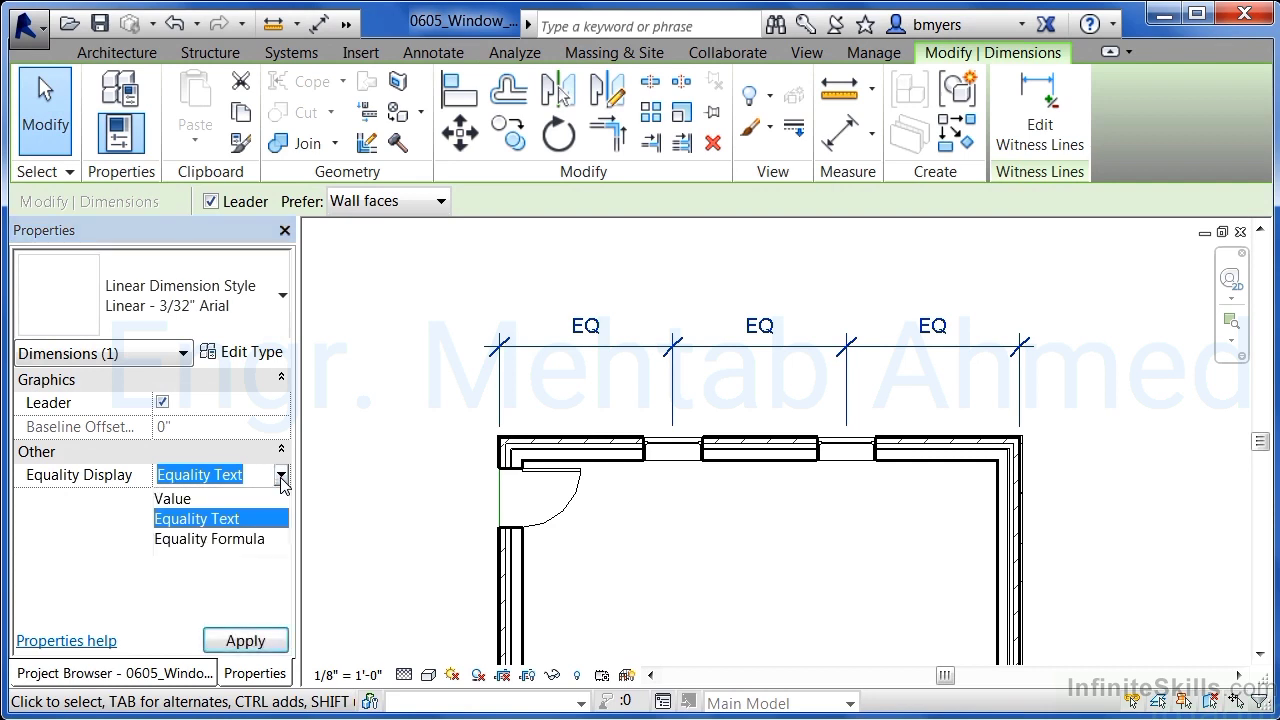
{"action": "left_click", "coordinate": [176, 500]}
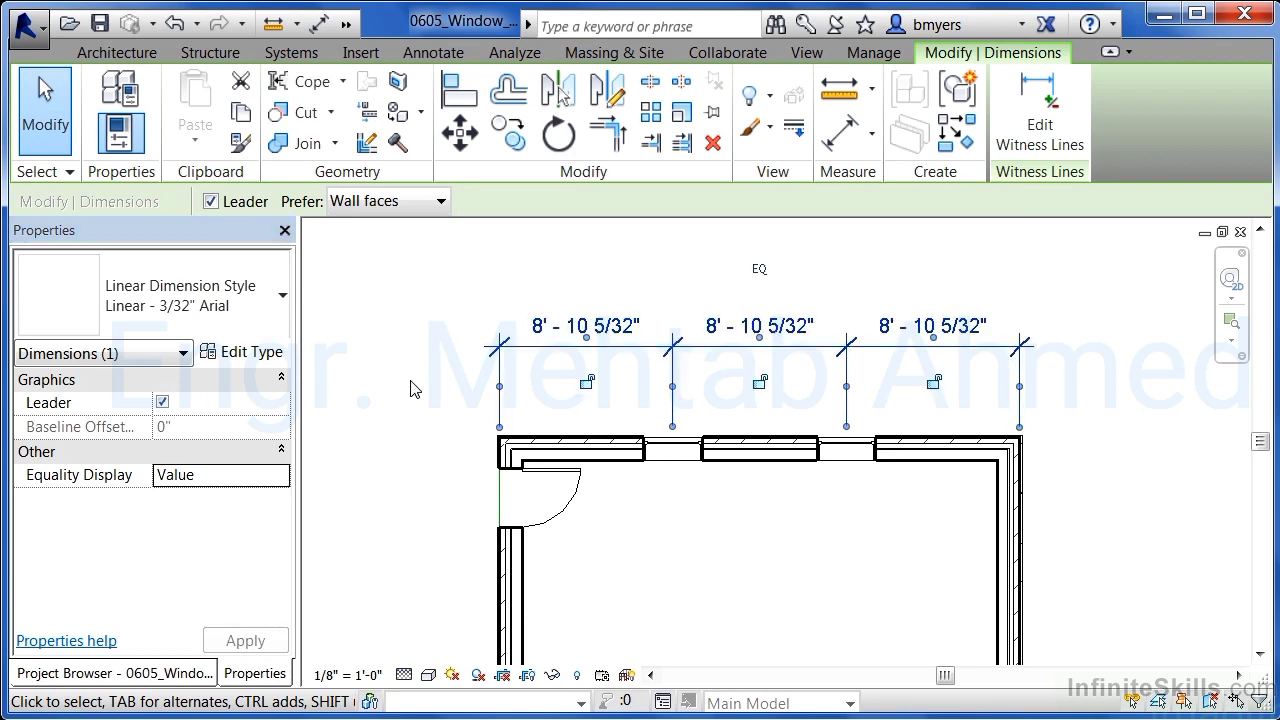
{"action": "left_click", "coordinate": [603, 272]}
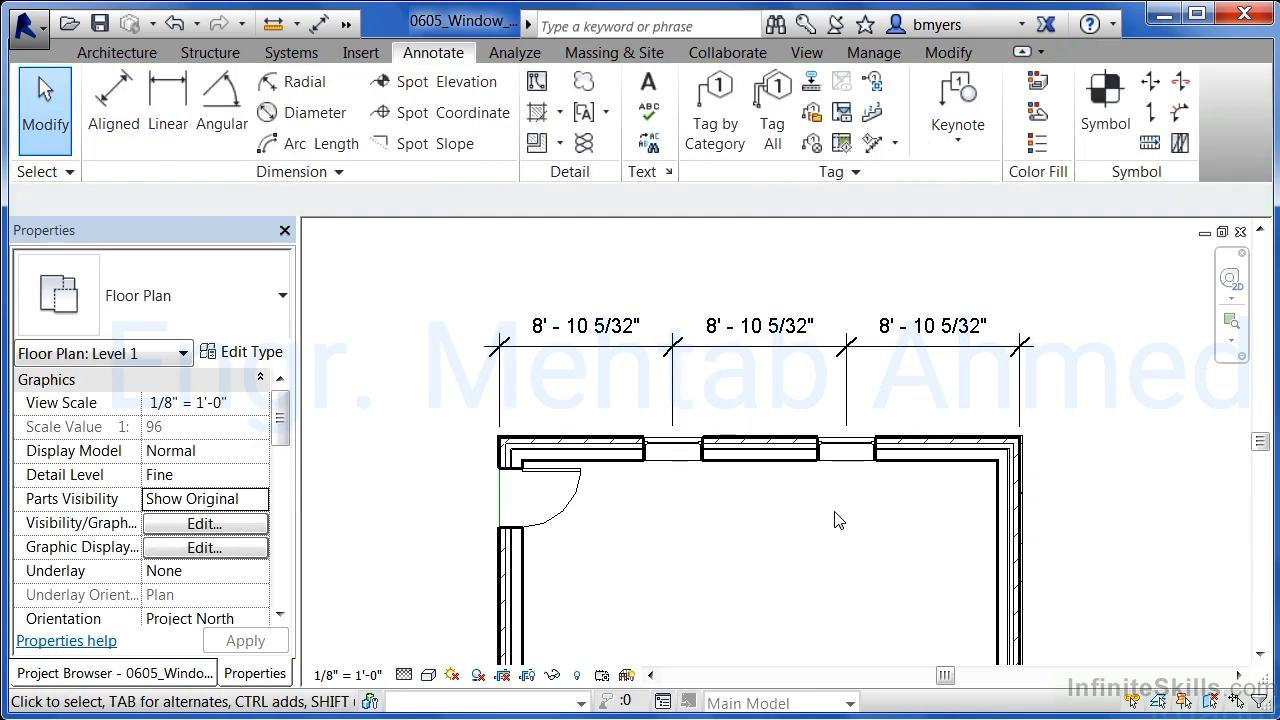
- Delete the north wall's dimension string while leaving the windows and walls constrained
{"action": "left_click", "coordinate": [608, 352]}
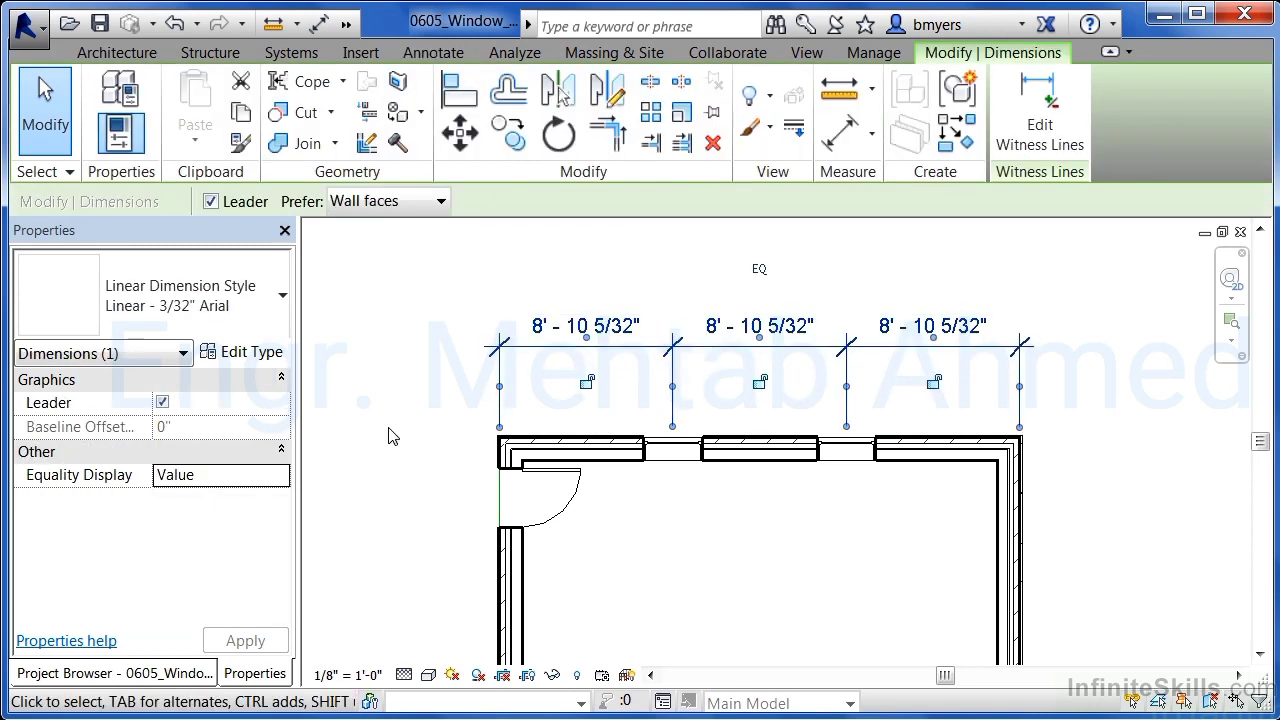
{"action": "key", "text": "Delete"}
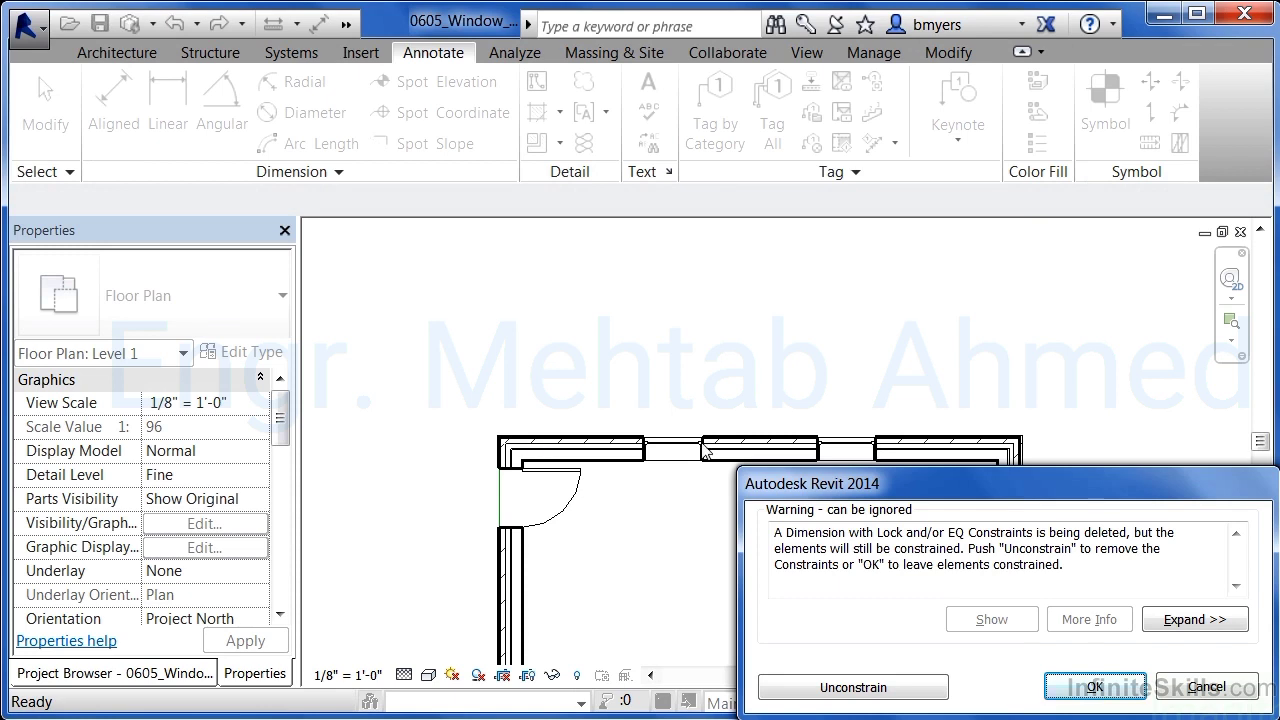
{"action": "left_click", "coordinate": [1090, 688]}
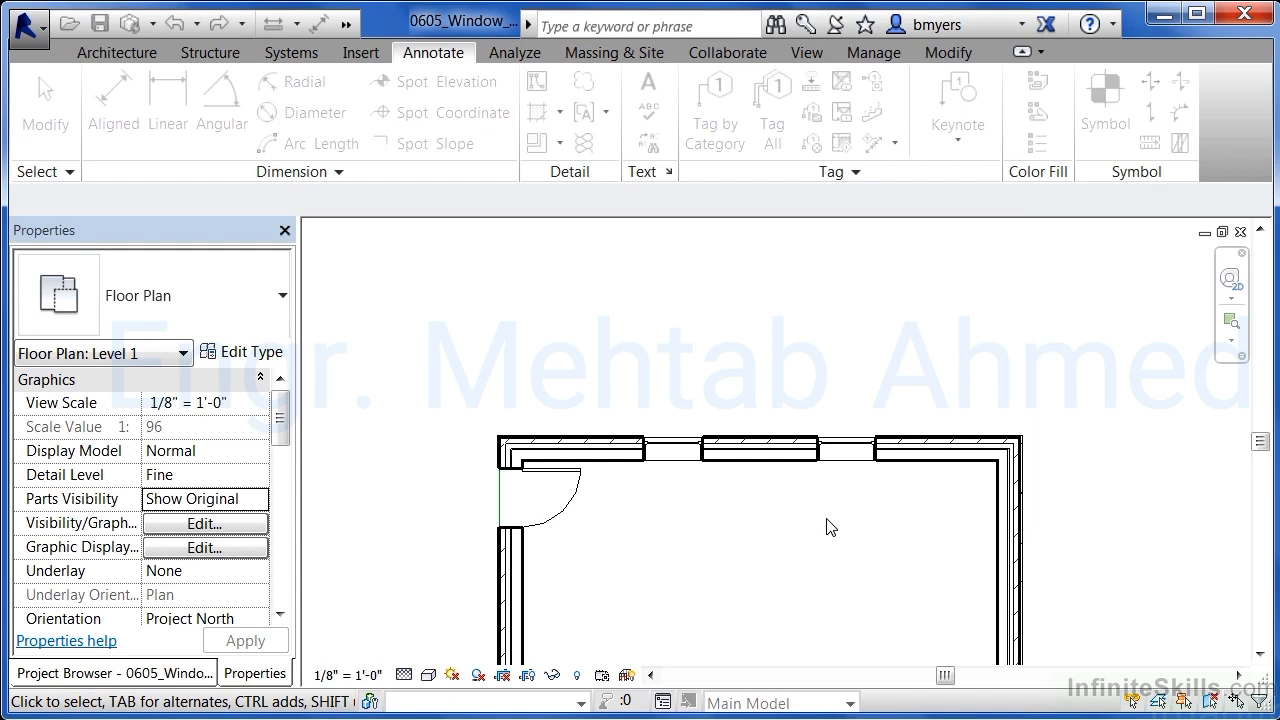
- Nudge the square building's east wall outward to the east to test the equal spacing constraint on the north windows
{"action": "left_click", "coordinate": [1008, 555]}
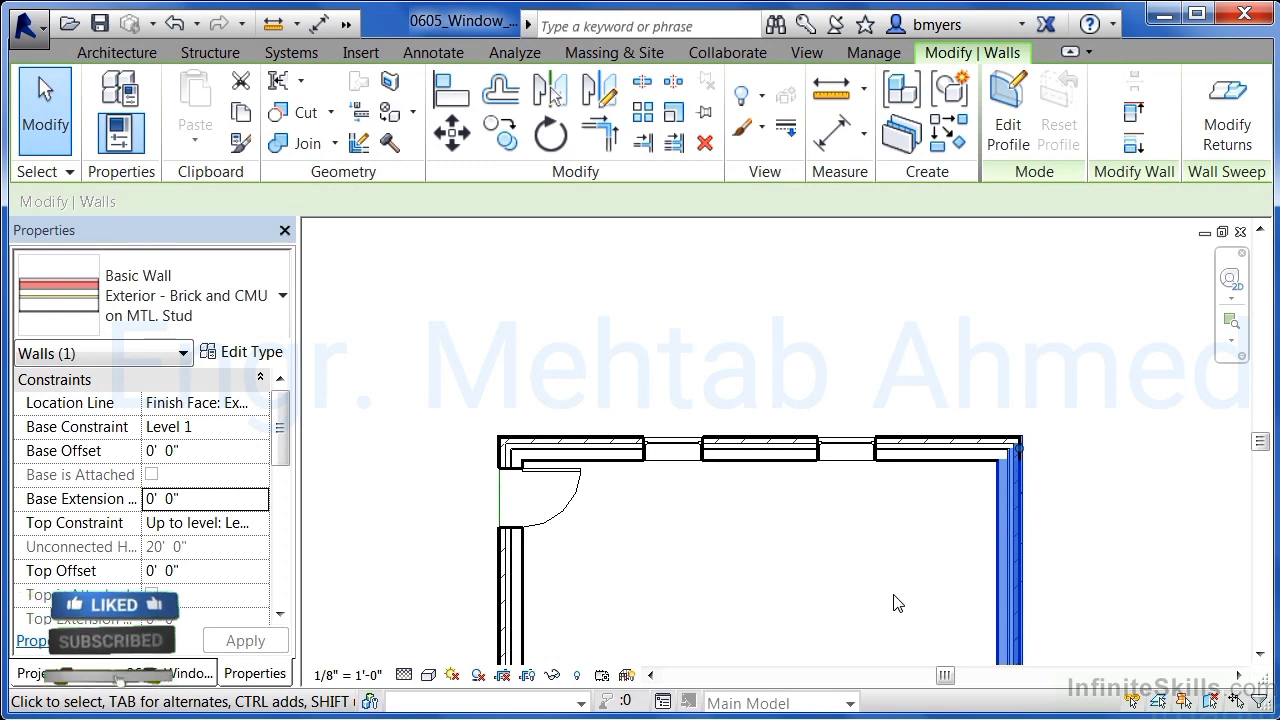
{"action": "key", "text": "space"}
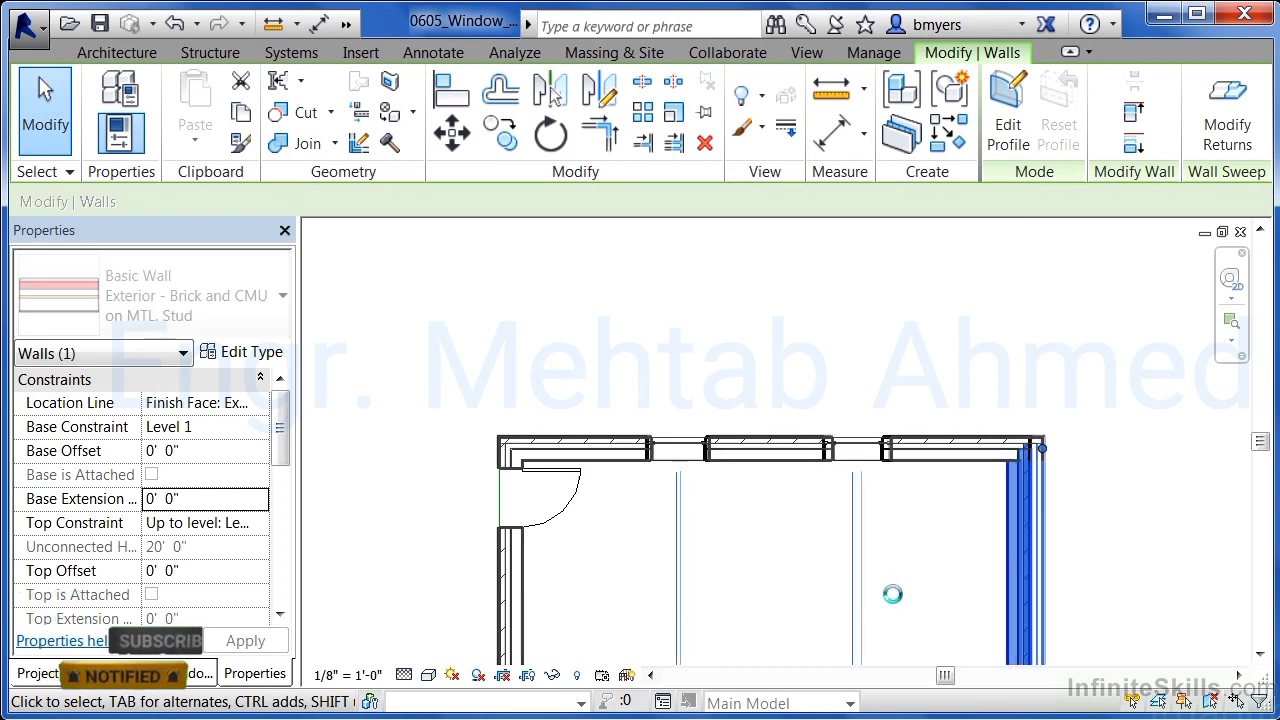
{"action": "key", "text": "Right"}
{"action": "key", "text": "Right"}
{"action": "key", "text": "Right"}
{"action": "key", "text": "Right"}
{"action": "key", "text": "Right"}
{"action": "key", "text": "Right"}
{"action": "key", "text": "Right"}
{"action": "key", "text": "Right"}
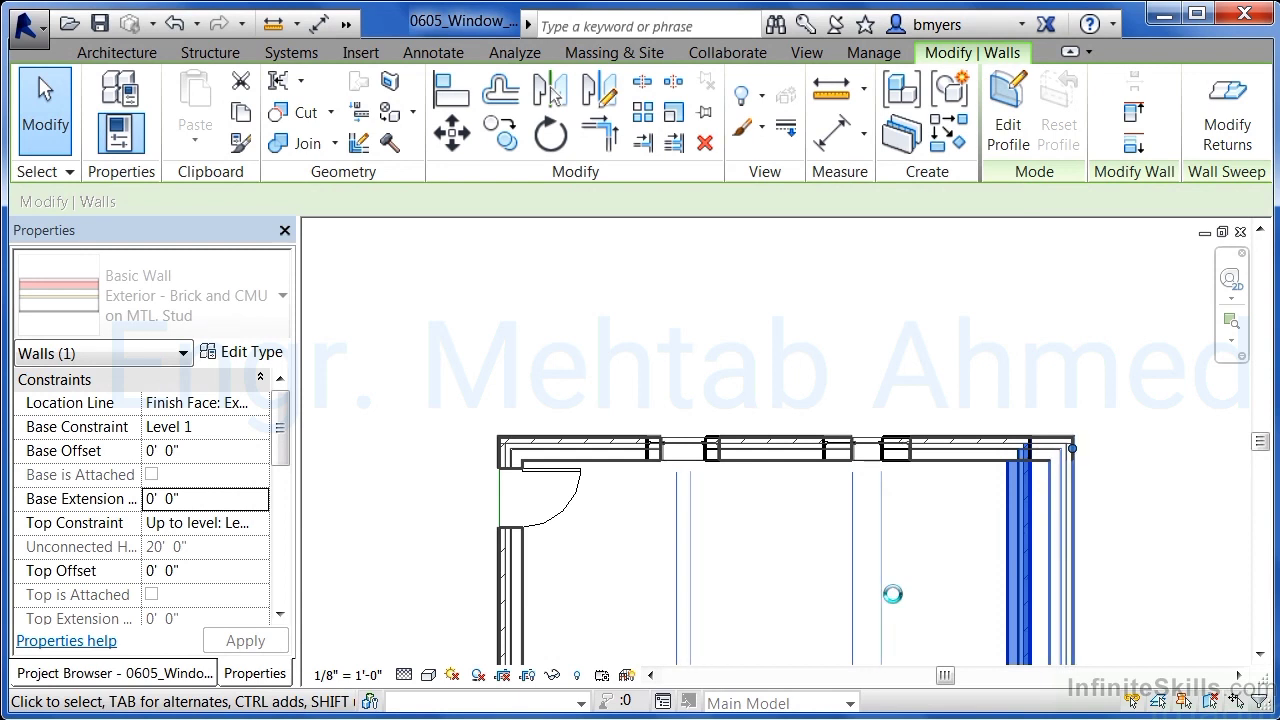
{"action": "key", "text": "Right"}
{"action": "key", "text": "Right"}
{"action": "key", "text": "Right"}
{"action": "key", "text": "Right"}
{"action": "key", "text": "Right"}
{"action": "key", "text": "Right"}
{"action": "key", "text": "Right"}
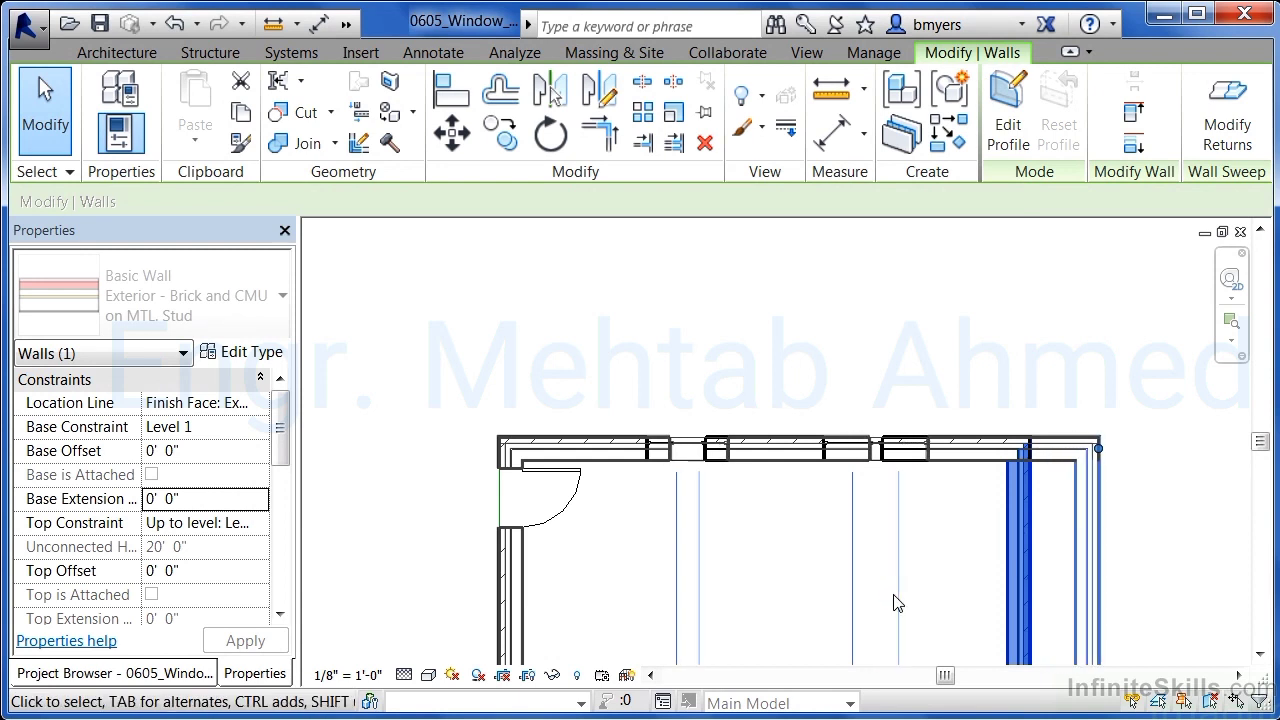
{"action": "key", "text": "Right"}
{"action": "key", "text": "Right"}
{"action": "key", "text": "Right"}
{"action": "key", "text": "Right"}
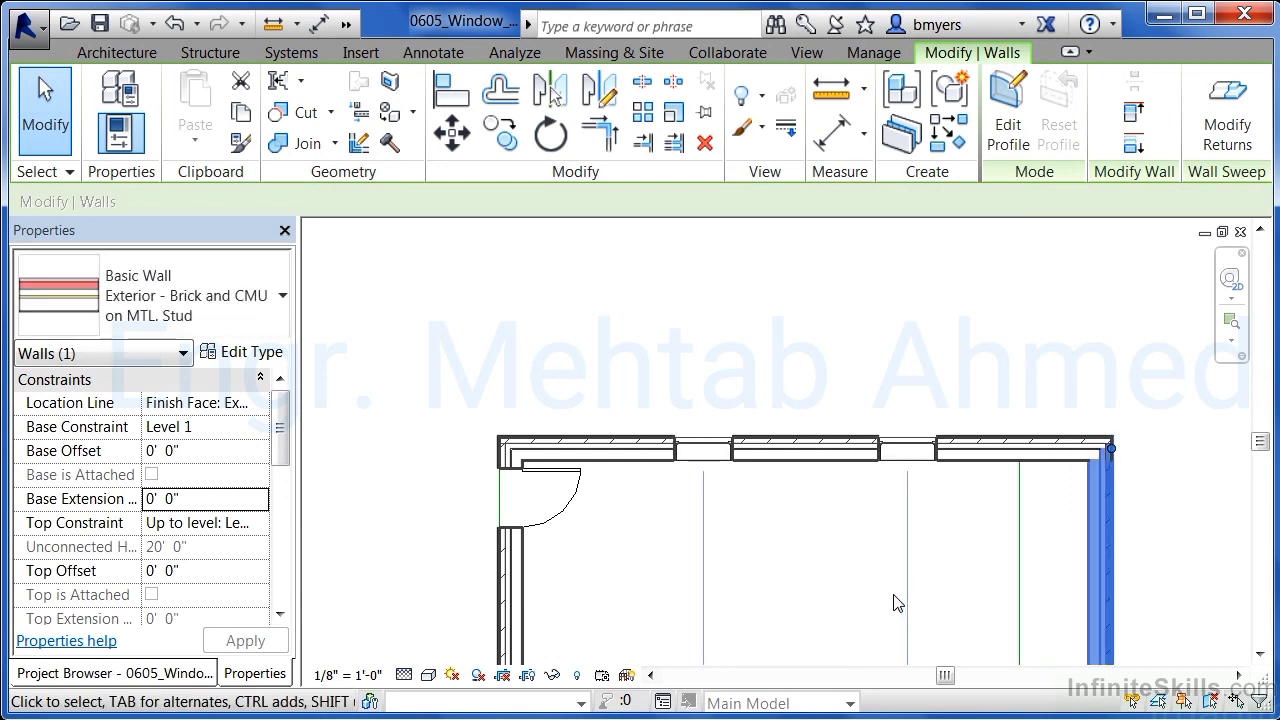
- Move the square building's east wall back west to its original position and deselect it
{"action": "key", "text": "Left"}
{"action": "key", "text": "Left"}
{"action": "key", "text": "Left"}
{"action": "key", "text": "Left"}
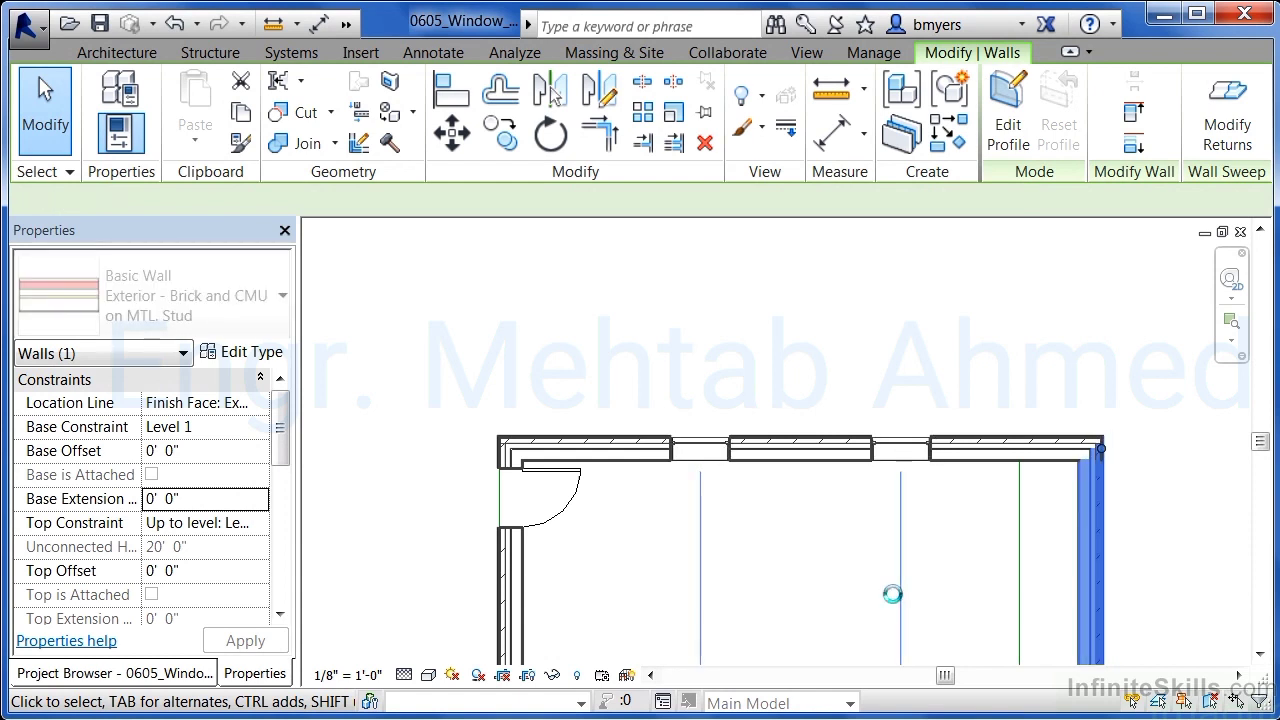
{"action": "key", "text": "Left"}
{"action": "key", "text": "Left"}
{"action": "key", "text": "Left"}
{"action": "key", "text": "Left"}
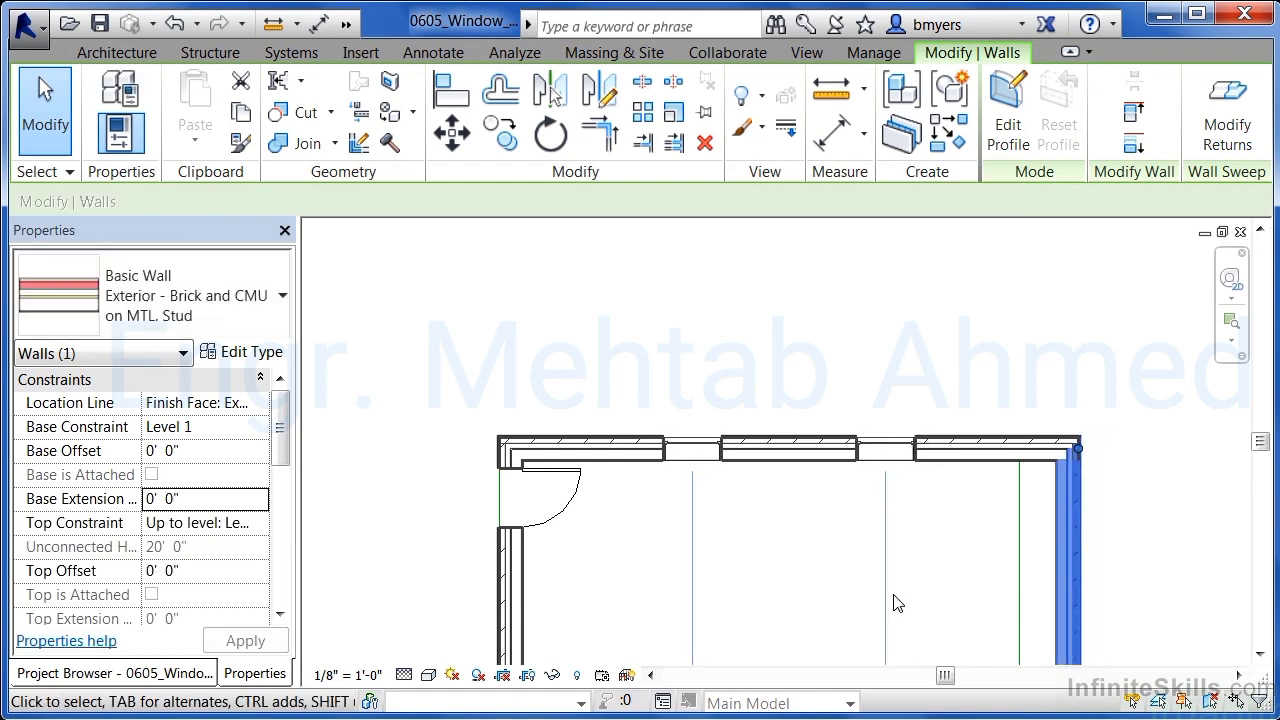
{"action": "key", "text": "Left"}
{"action": "key", "text": "Left"}
{"action": "key", "text": "Left"}
{"action": "key", "text": "Left"}
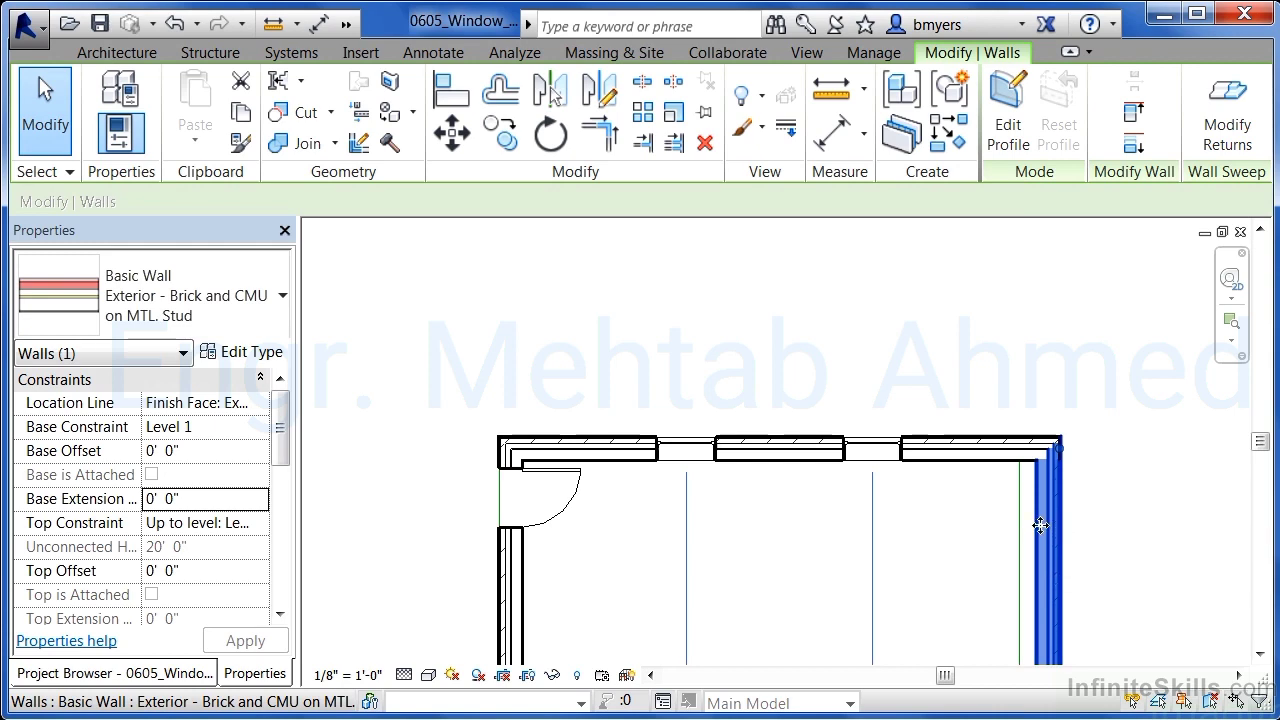
{"action": "left_click_drag", "start_coordinate": [1060, 528], "coordinate": [1021, 528]}
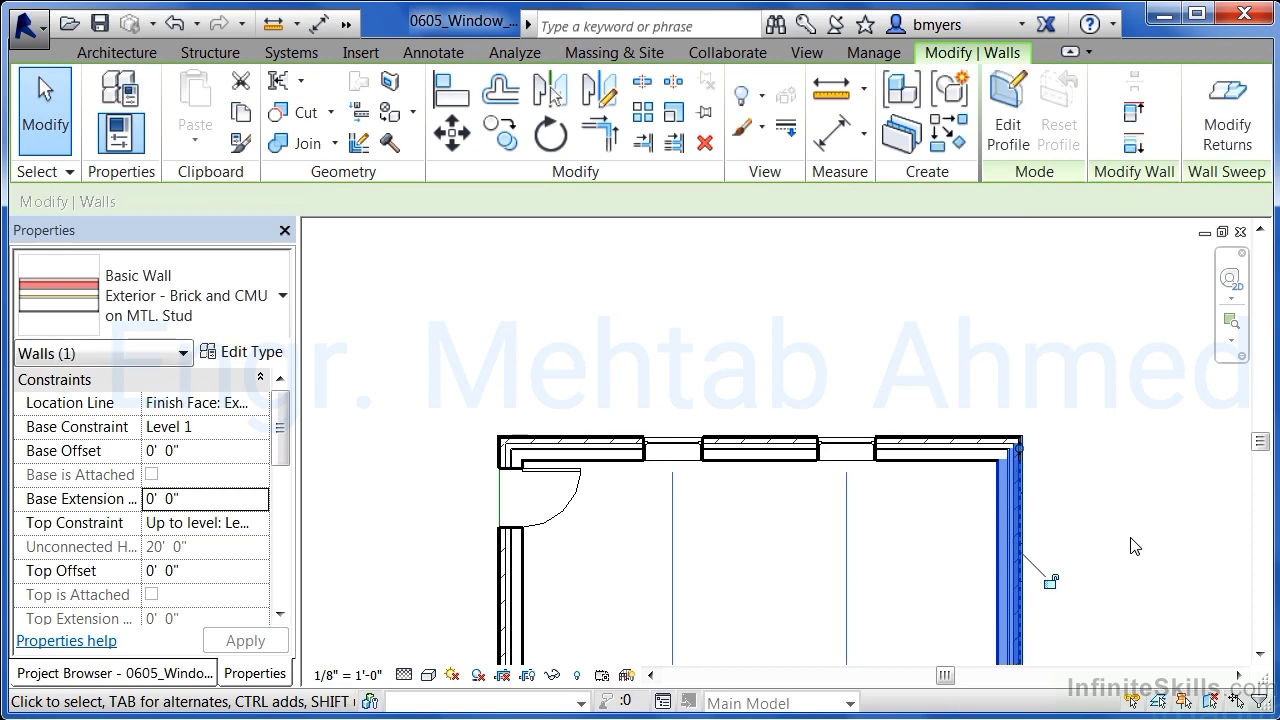
{"action": "key", "text": "Escape"}
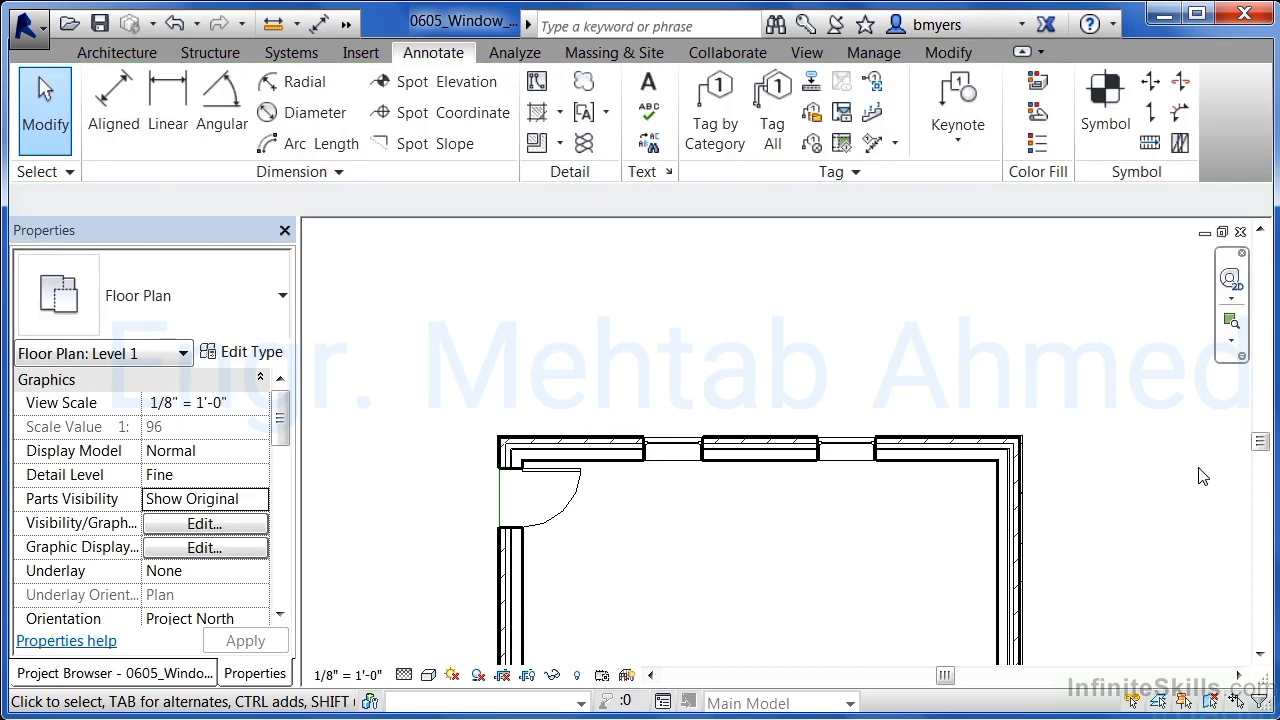
- Place an aligned dimension string between grids 3 and 4 of the main building, from wall face through both window centres to the opposite wall face
{"action": "scroll", "coordinate": [1130, 452], "scroll_direction": "down", "scroll_amount": 5}
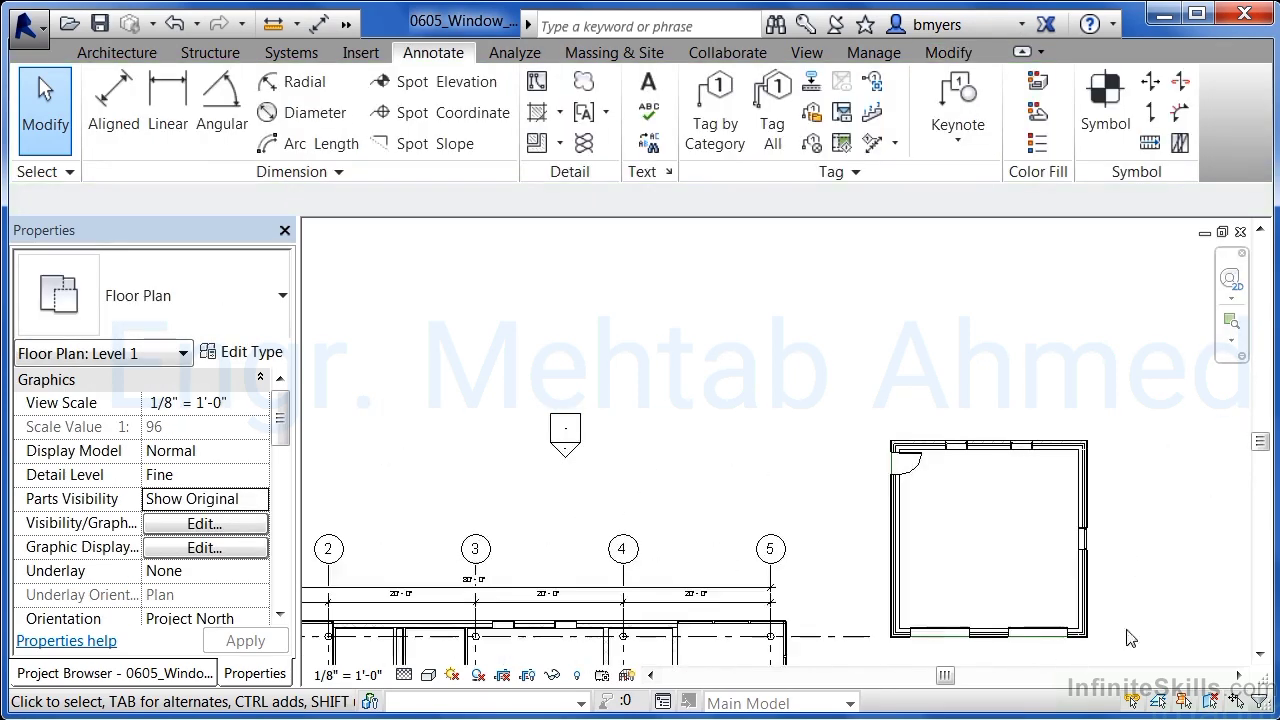
{"action": "scroll", "coordinate": [1110, 648], "scroll_direction": "up", "scroll_amount": 2}
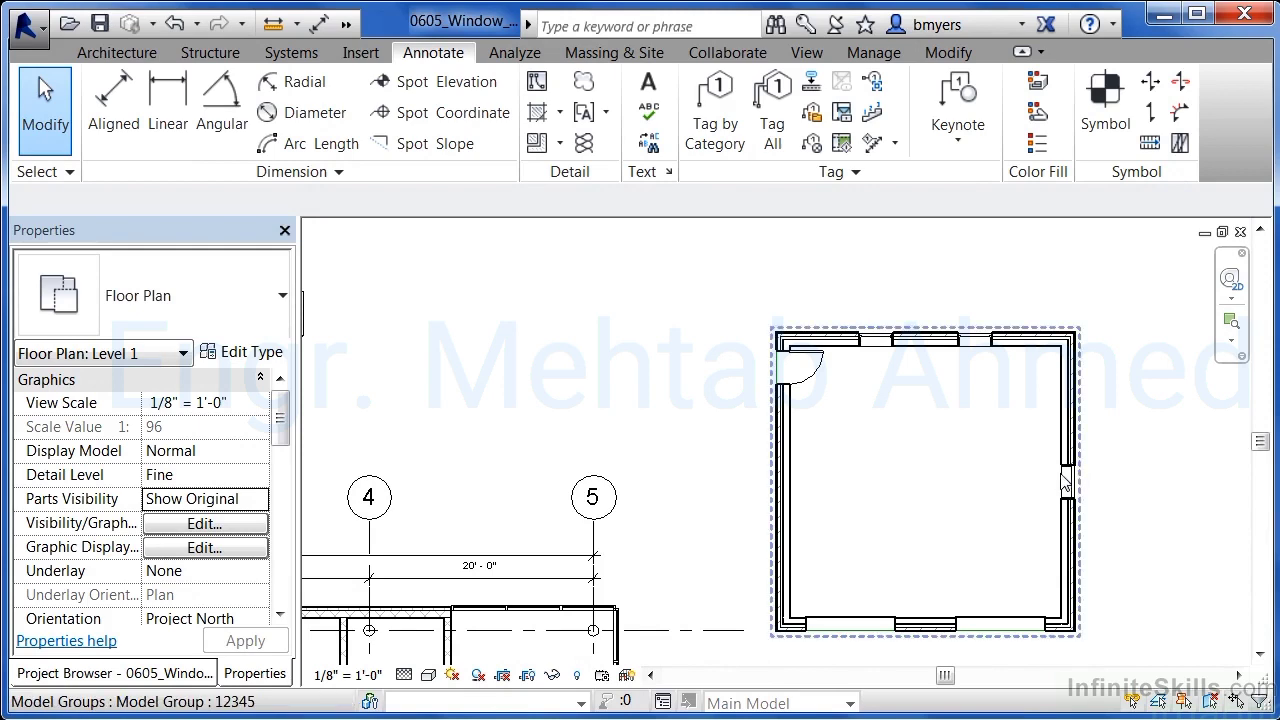
{"action": "middle_click_drag", "start_coordinate": [756, 534], "coordinate": [1027, 457]}
{"action": "scroll", "coordinate": [518, 540], "scroll_direction": "up", "scroll_amount": 3}
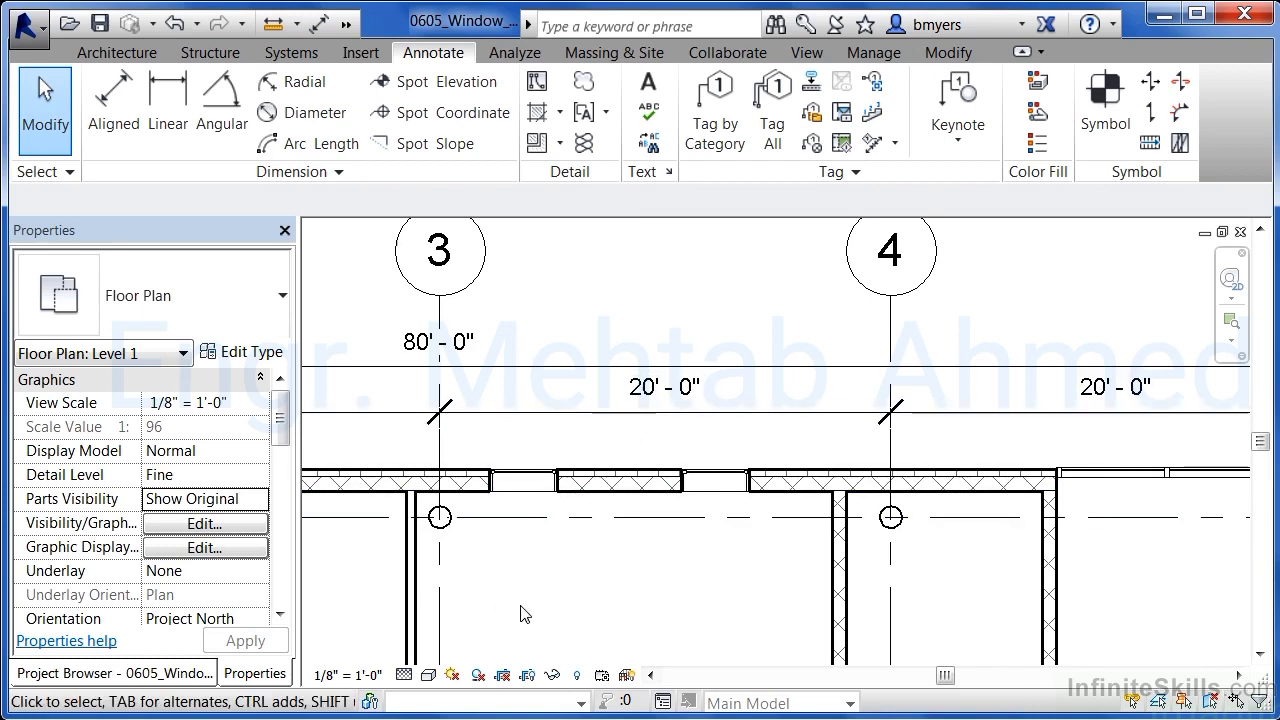
{"action": "left_click", "coordinate": [112, 100]}
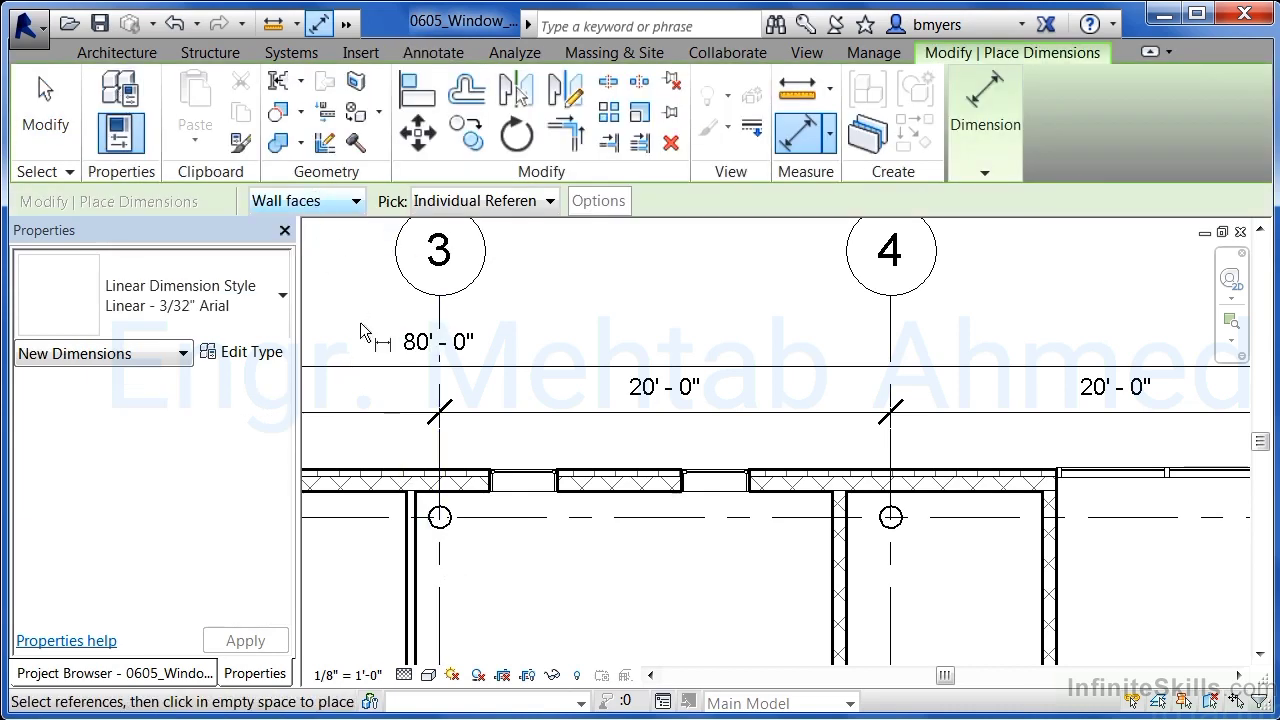
{"action": "left_click", "coordinate": [418, 556]}
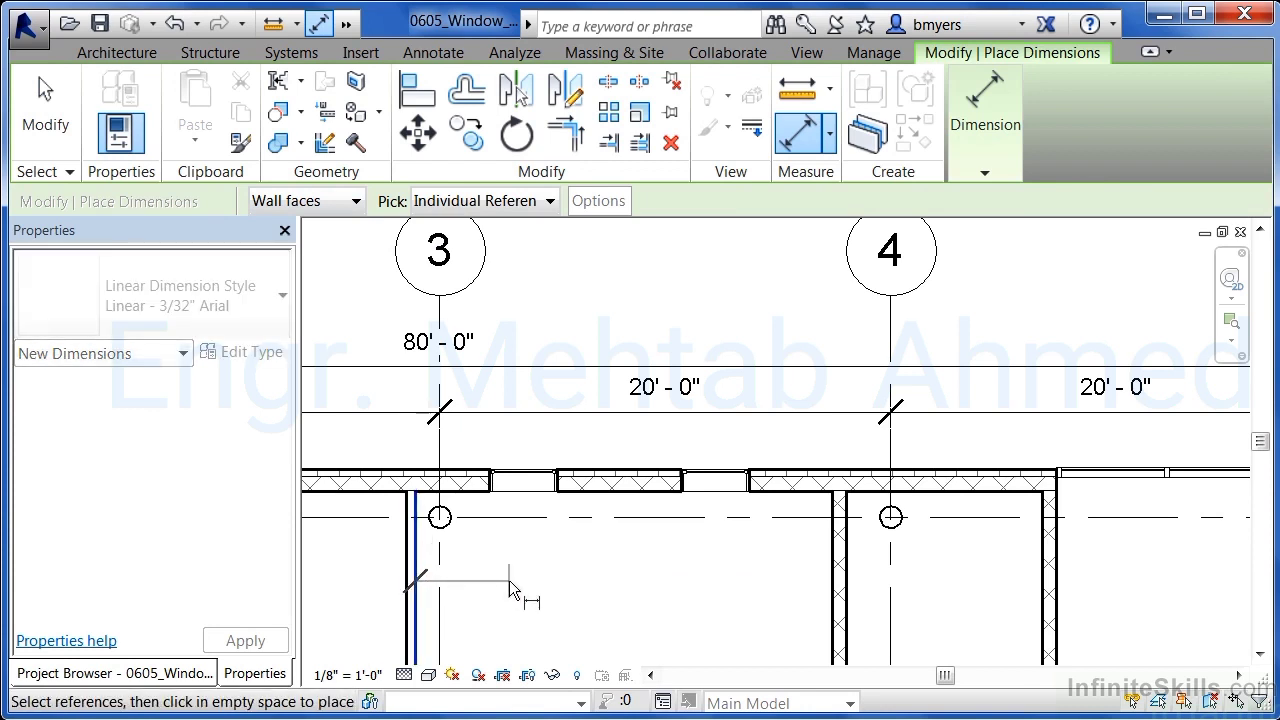
{"action": "left_click", "coordinate": [524, 500]}
{"action": "left_click", "coordinate": [719, 518]}
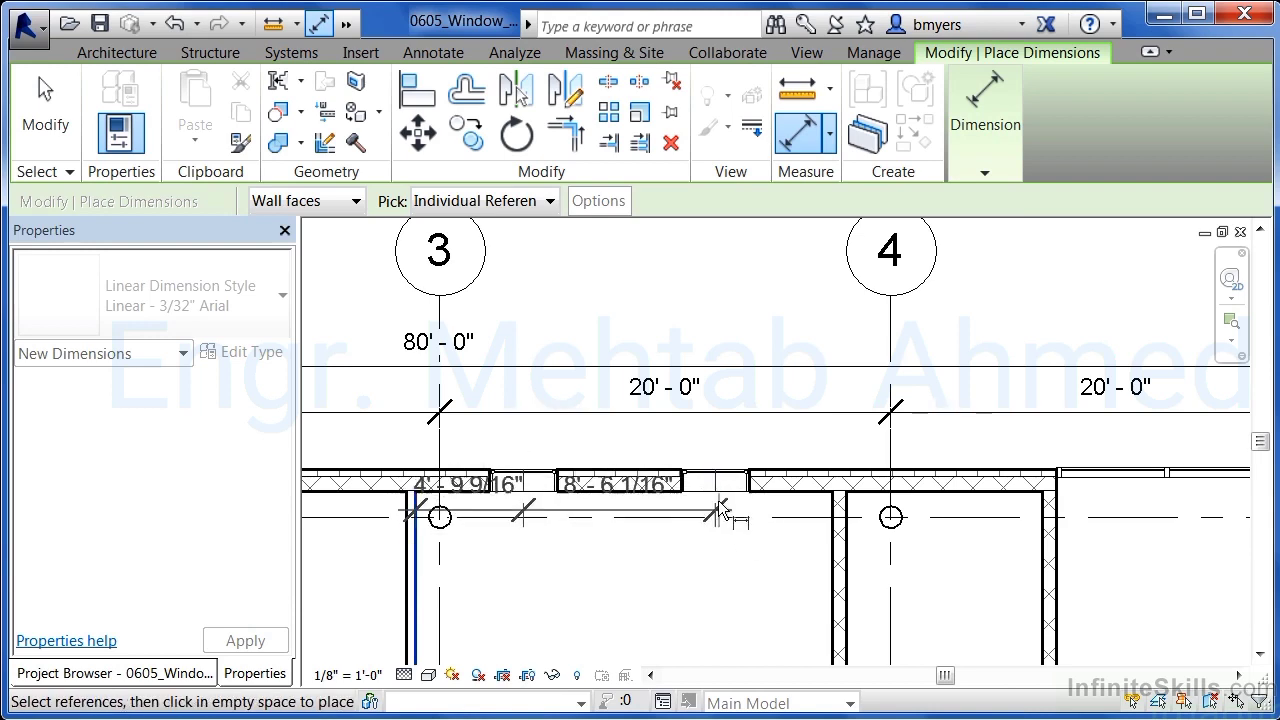
{"action": "left_click", "coordinate": [830, 562]}
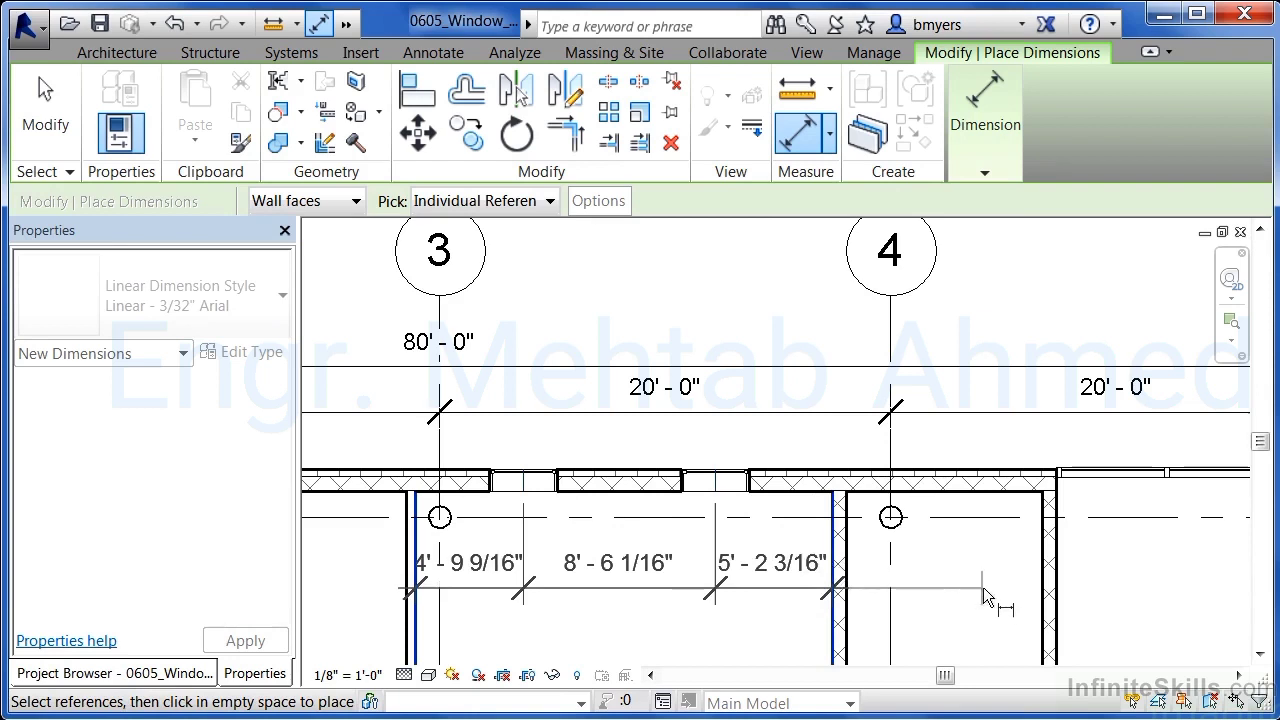
{"action": "left_click", "coordinate": [941, 579]}
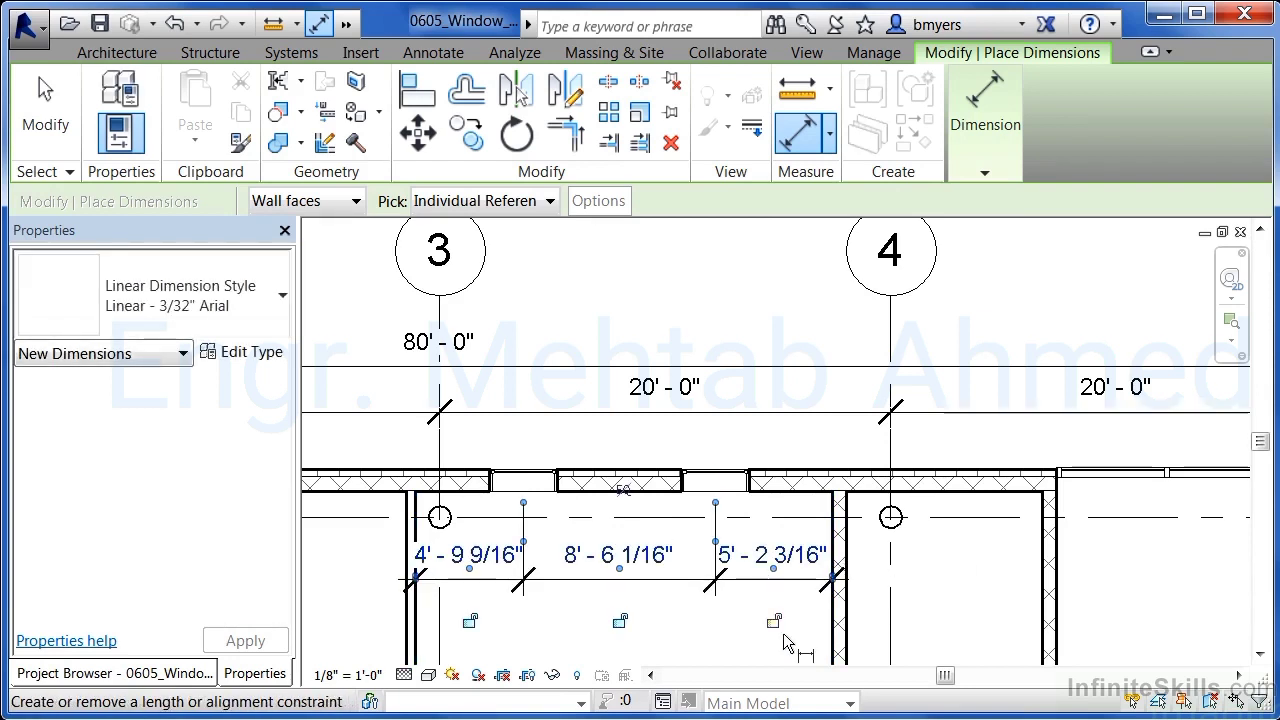
- Apply the equality constraint to the dimension string so the two north windows between grids 3 and 4 are evenly spaced
{"action": "left_click", "coordinate": [620, 497]}
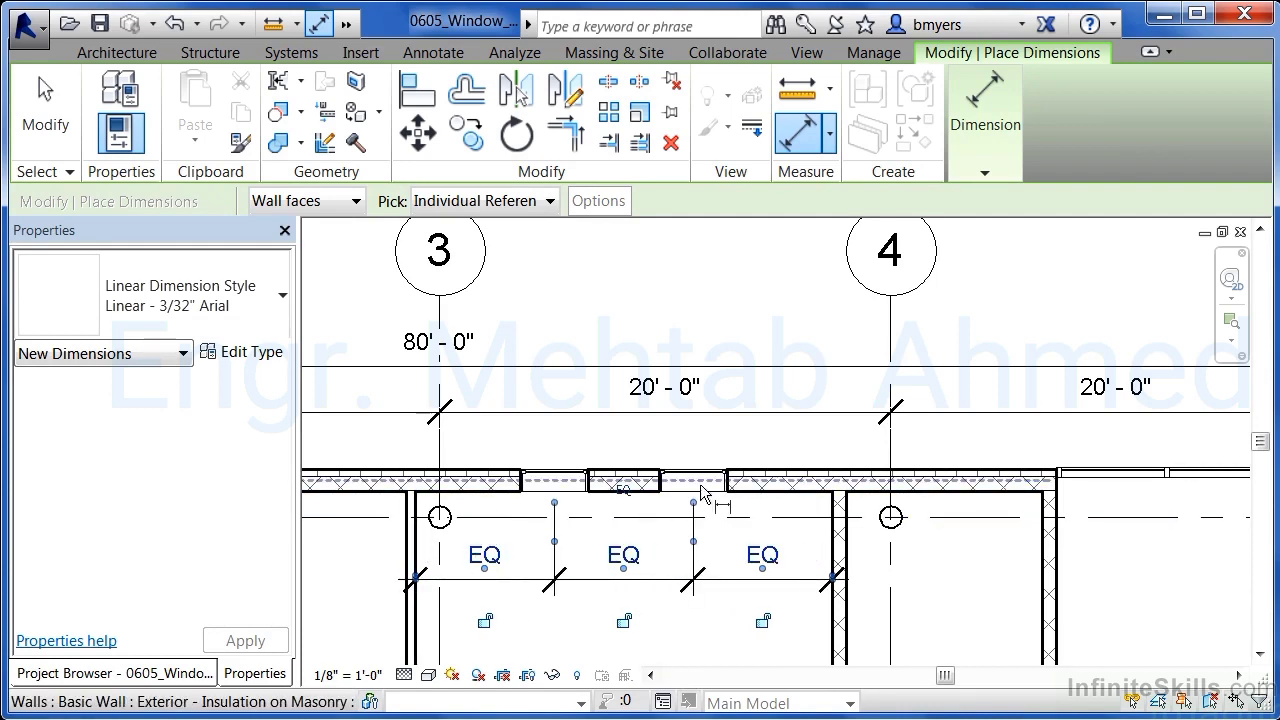
{"action": "scroll", "coordinate": [748, 386], "scroll_direction": "down", "scroll_amount": 2}
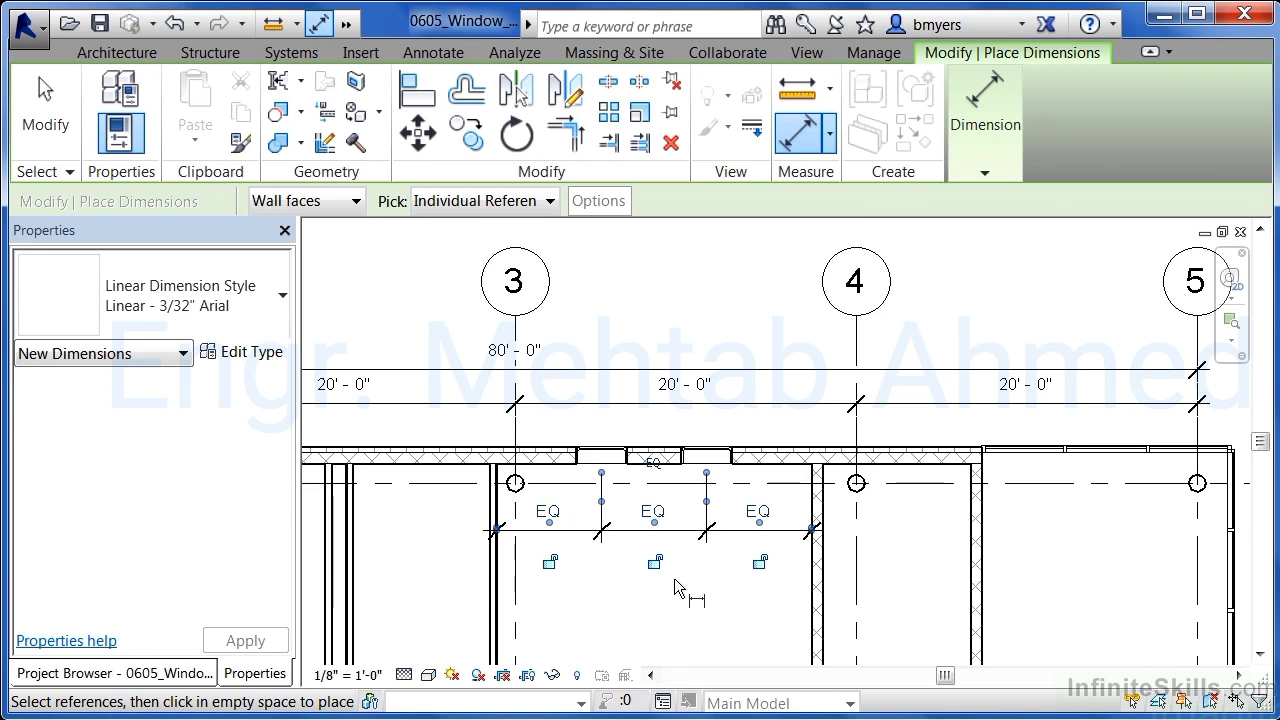
{"action": "left_click", "coordinate": [437, 58]}
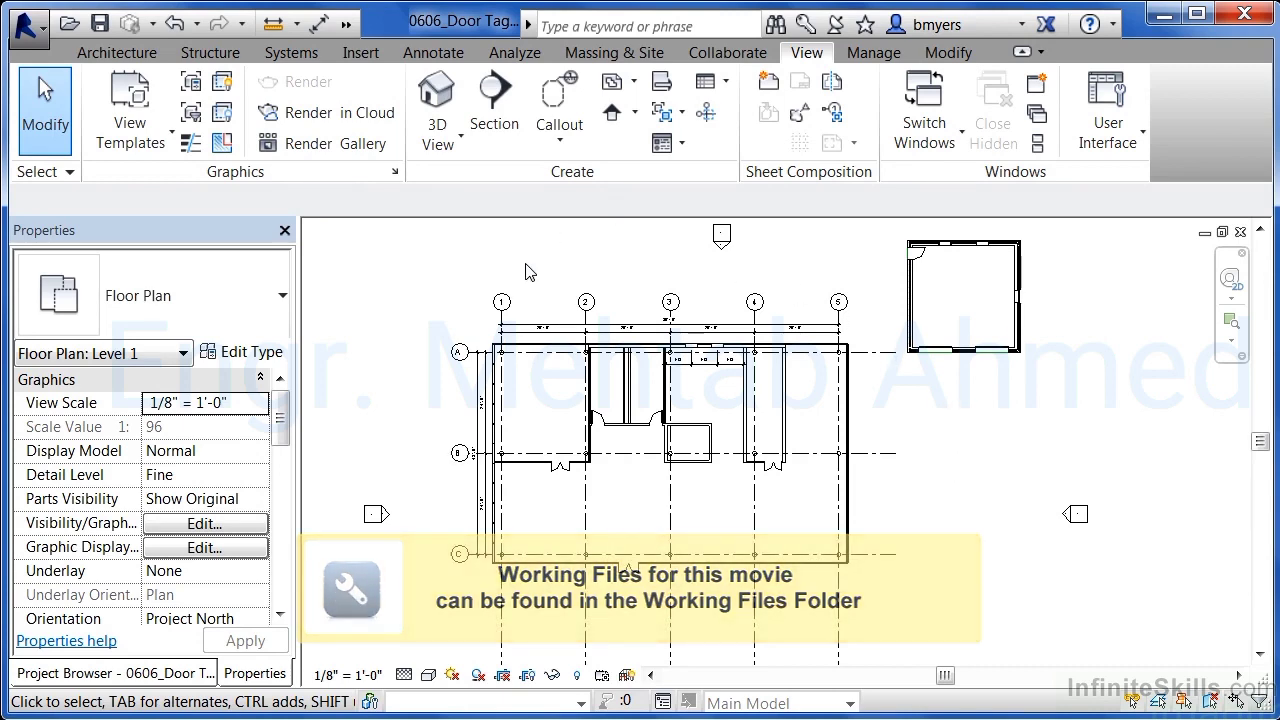
- Enable Tag on Placement for the Door tool, and leave the tool without placing a door
{"action": "left_click", "coordinate": [136, 56]}
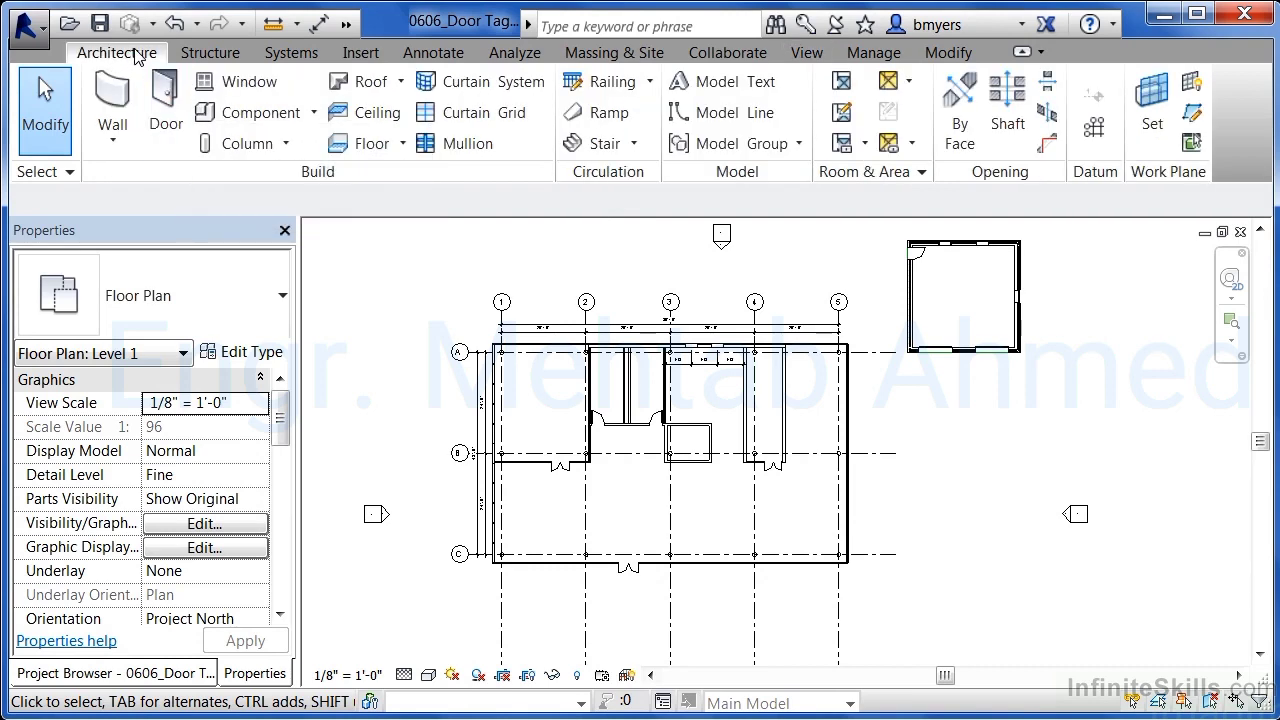
{"action": "left_click", "coordinate": [168, 100]}
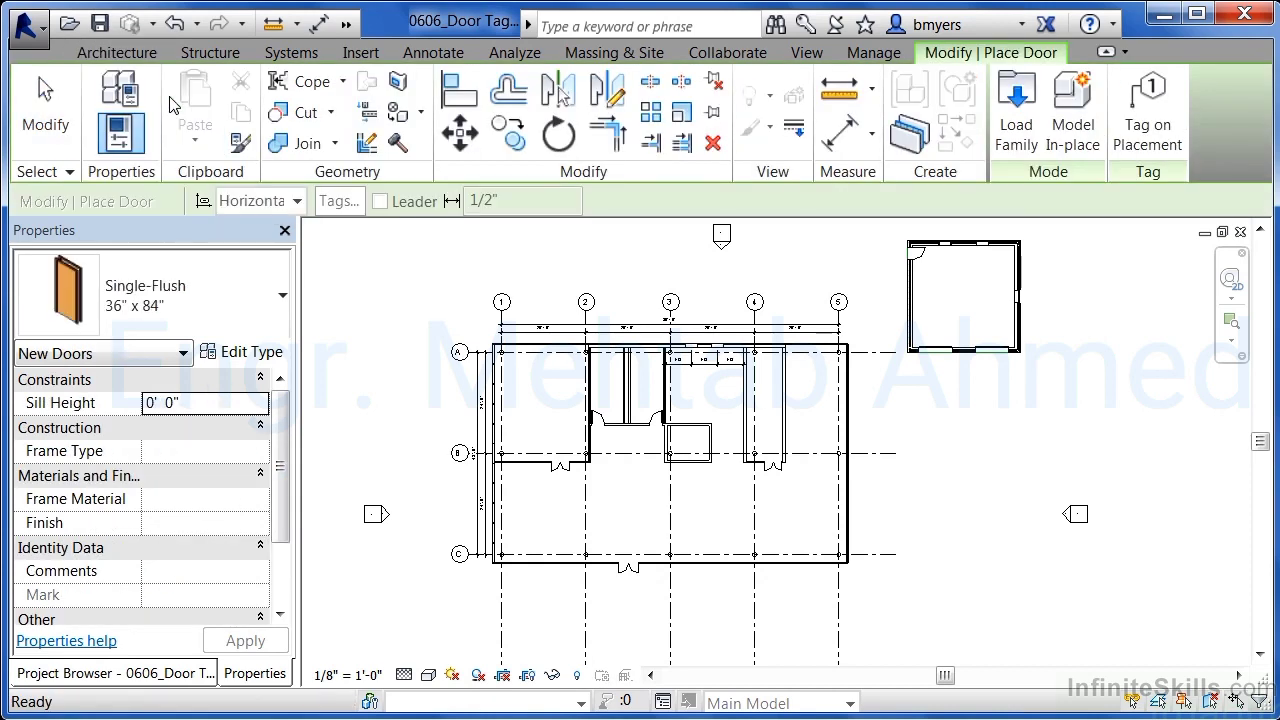
{"action": "left_click", "coordinate": [1147, 115]}
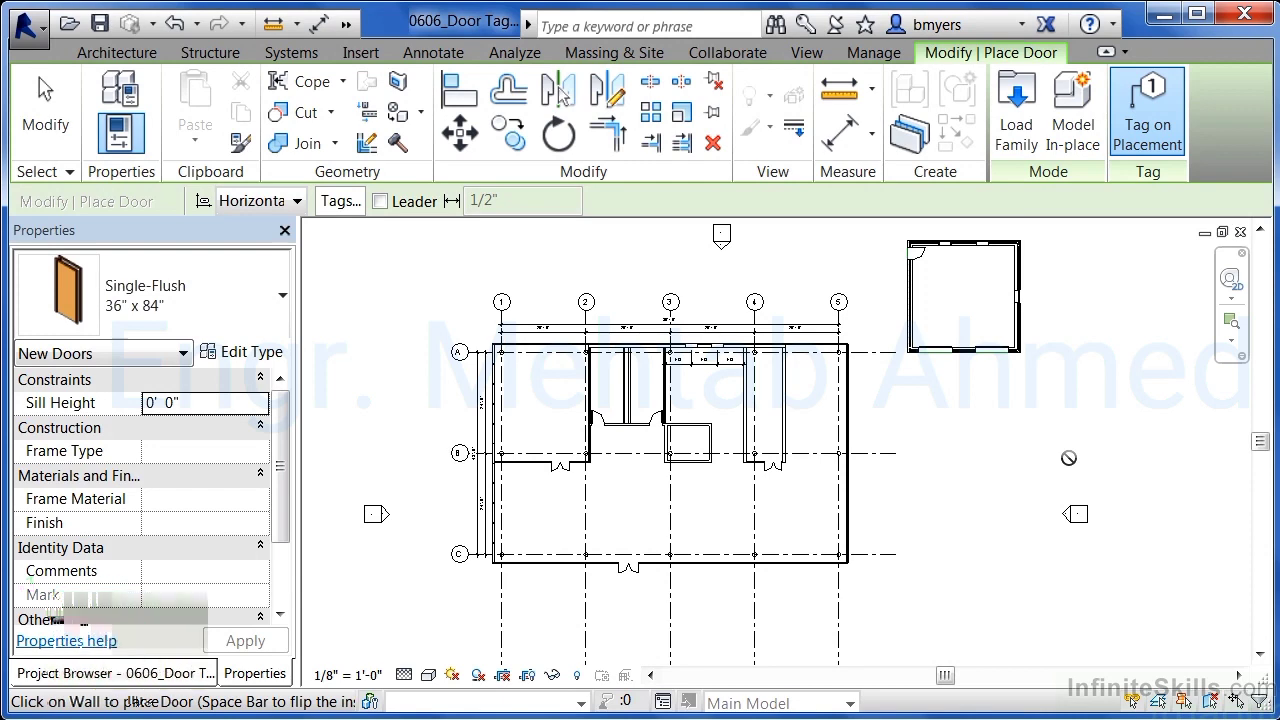
{"action": "key", "text": "Escape"}
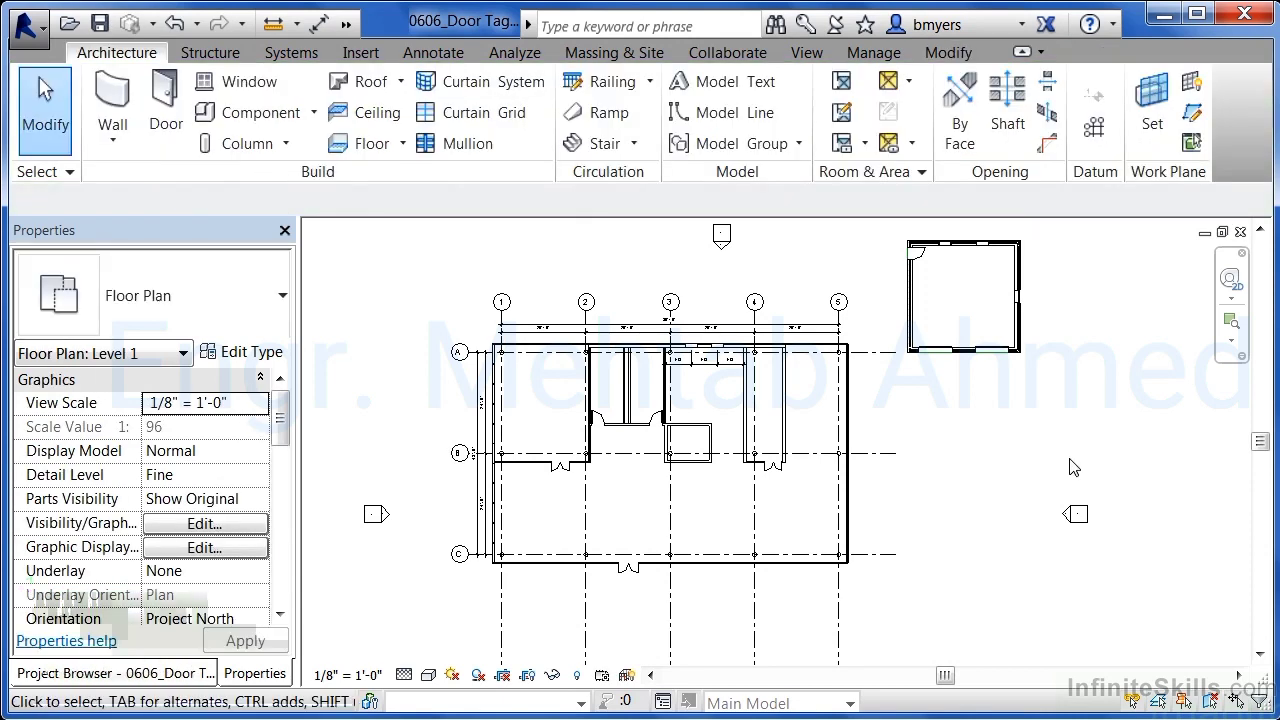
- Tag all untagged doors and windows in the current view with Door Tag and Window Tag, horizontal and without leaders
{"action": "left_click", "coordinate": [433, 53]}
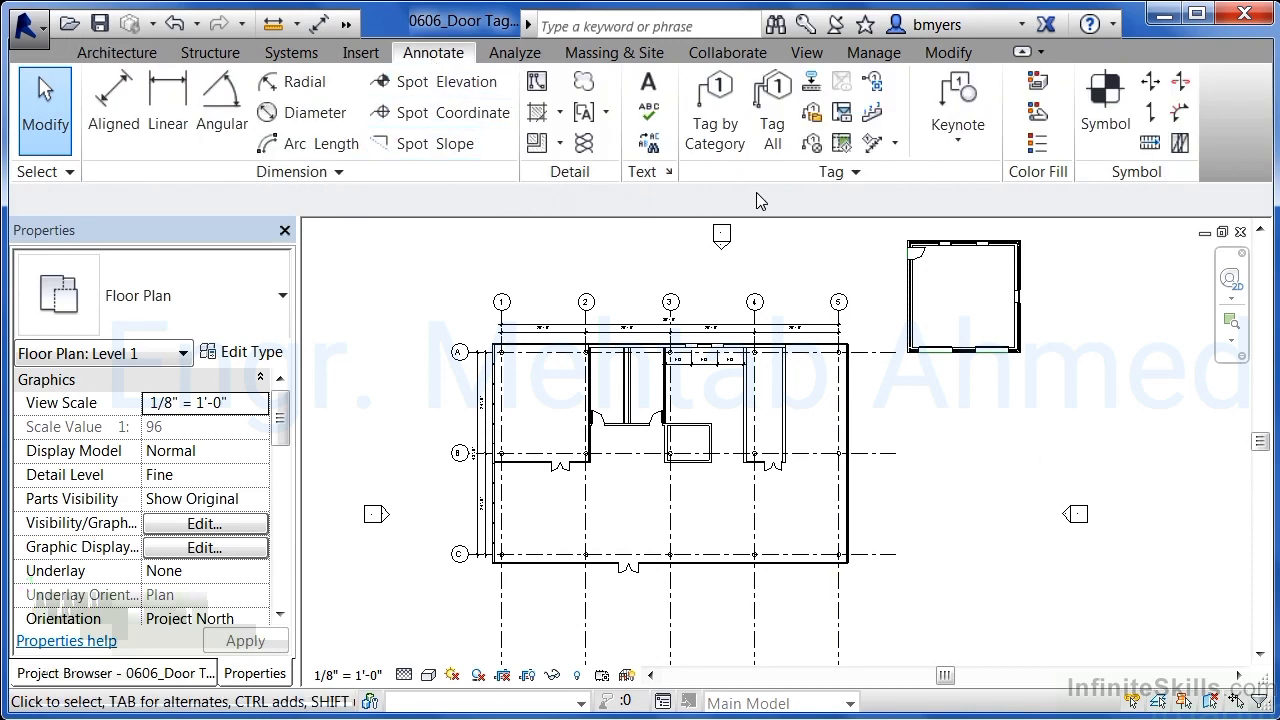
{"action": "left_click", "coordinate": [775, 145]}
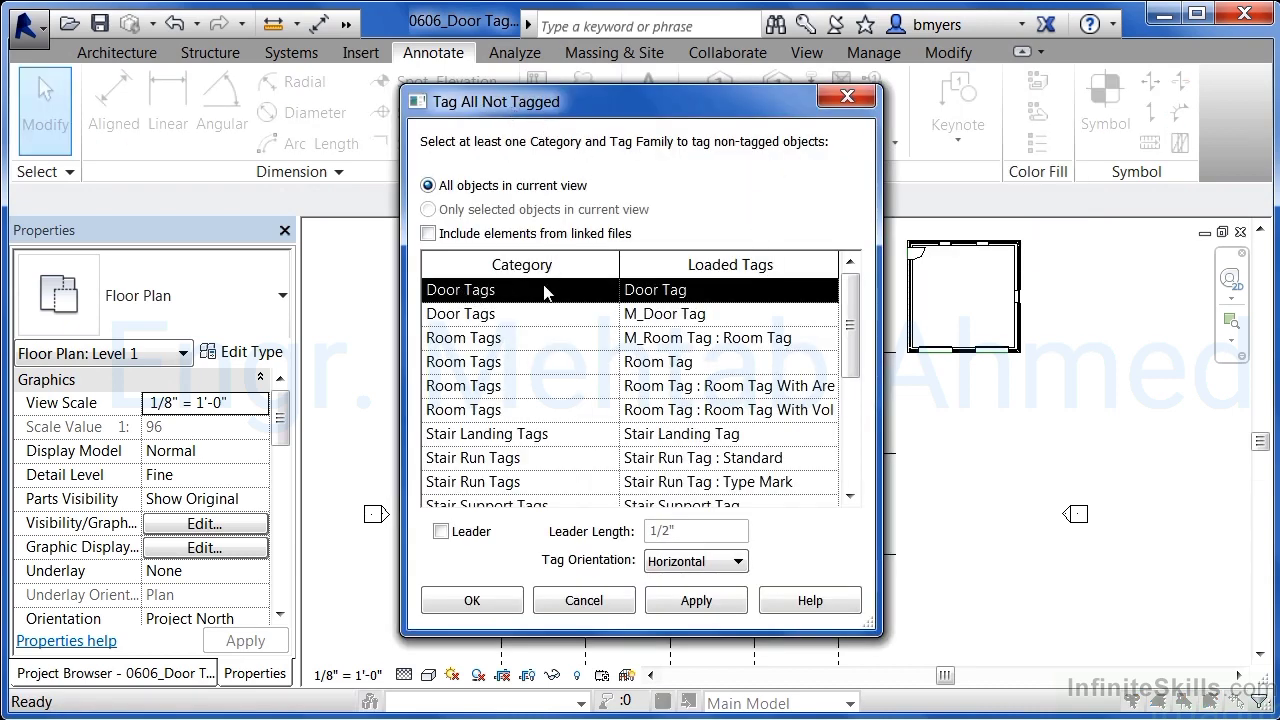
{"action": "left_click_drag", "start_coordinate": [851, 334], "coordinate": [853, 454]}
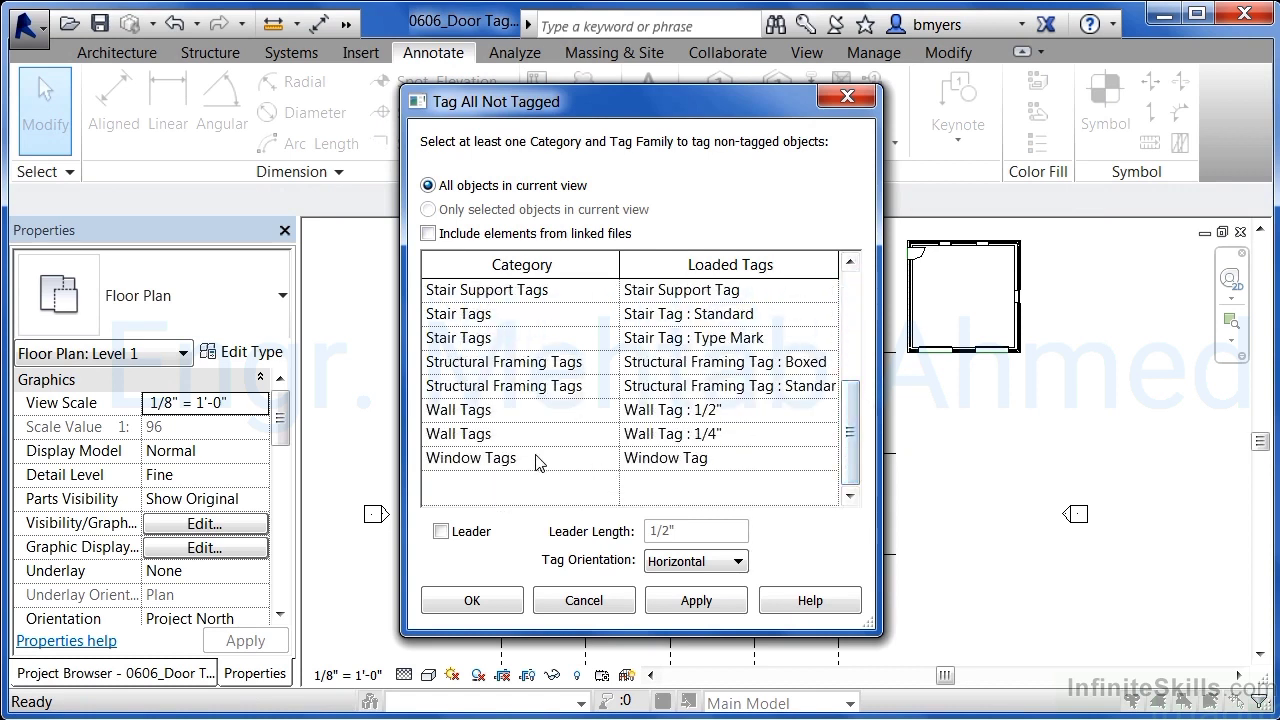
{"action": "left_click", "coordinate": [497, 460]}
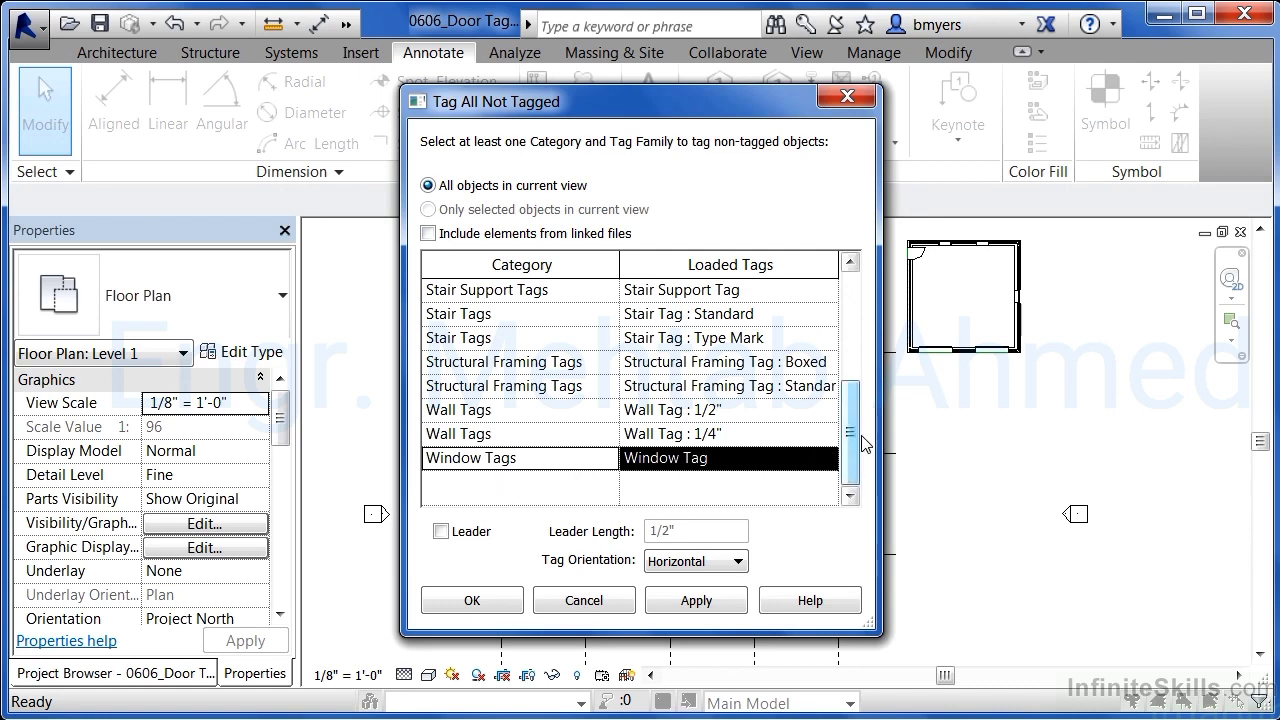
{"action": "mouse_move", "coordinate": [849, 466]}
{"action": "left_mouse_down"}
{"action": "mouse_move", "coordinate": [849, 336]}
{"action": "mouse_move", "coordinate": [859, 450]}
{"action": "left_mouse_up"}
{"action": "left_click", "coordinate": [500, 601]}
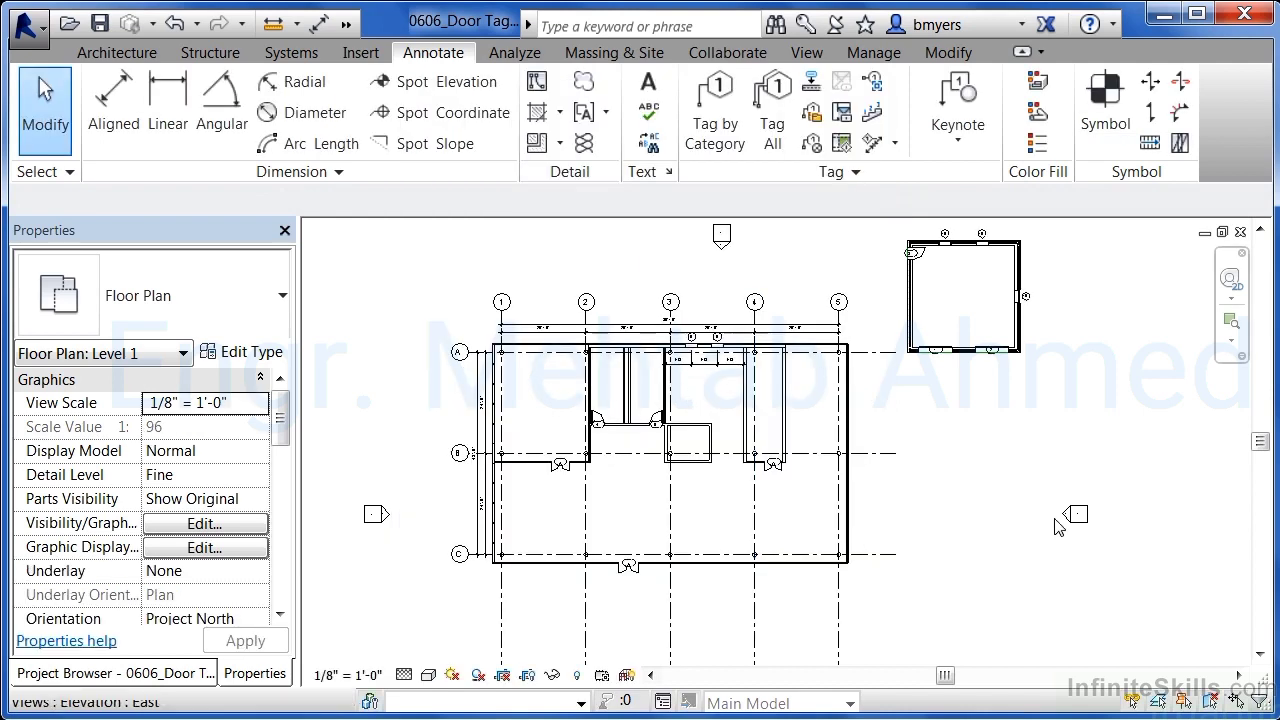
- Examine the door and window tags in the main building and the square building on Level 1
{"action": "scroll", "coordinate": [623, 574], "scroll_direction": "up", "scroll_amount": 2}
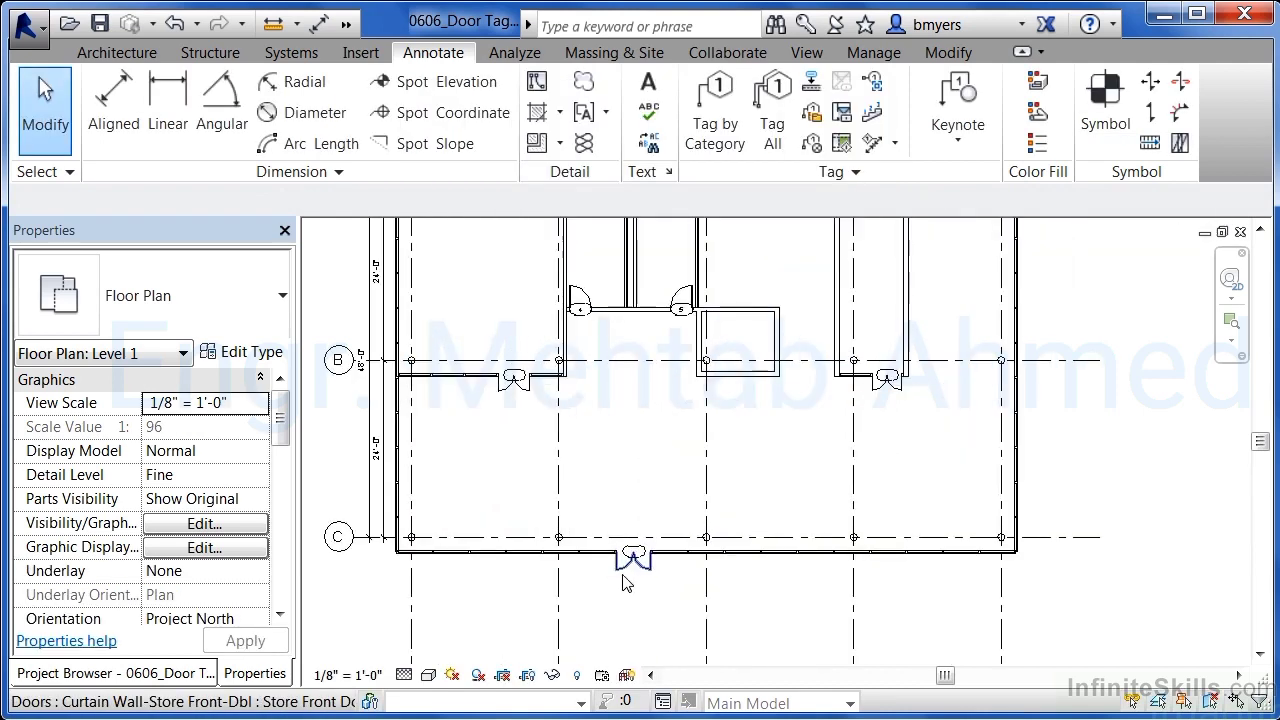
{"action": "scroll", "coordinate": [630, 590], "scroll_direction": "up", "scroll_amount": 2}
{"action": "scroll", "coordinate": [640, 608], "scroll_direction": "down", "scroll_amount": 5}
{"action": "scroll", "coordinate": [830, 263], "scroll_direction": "up", "scroll_amount": 4}
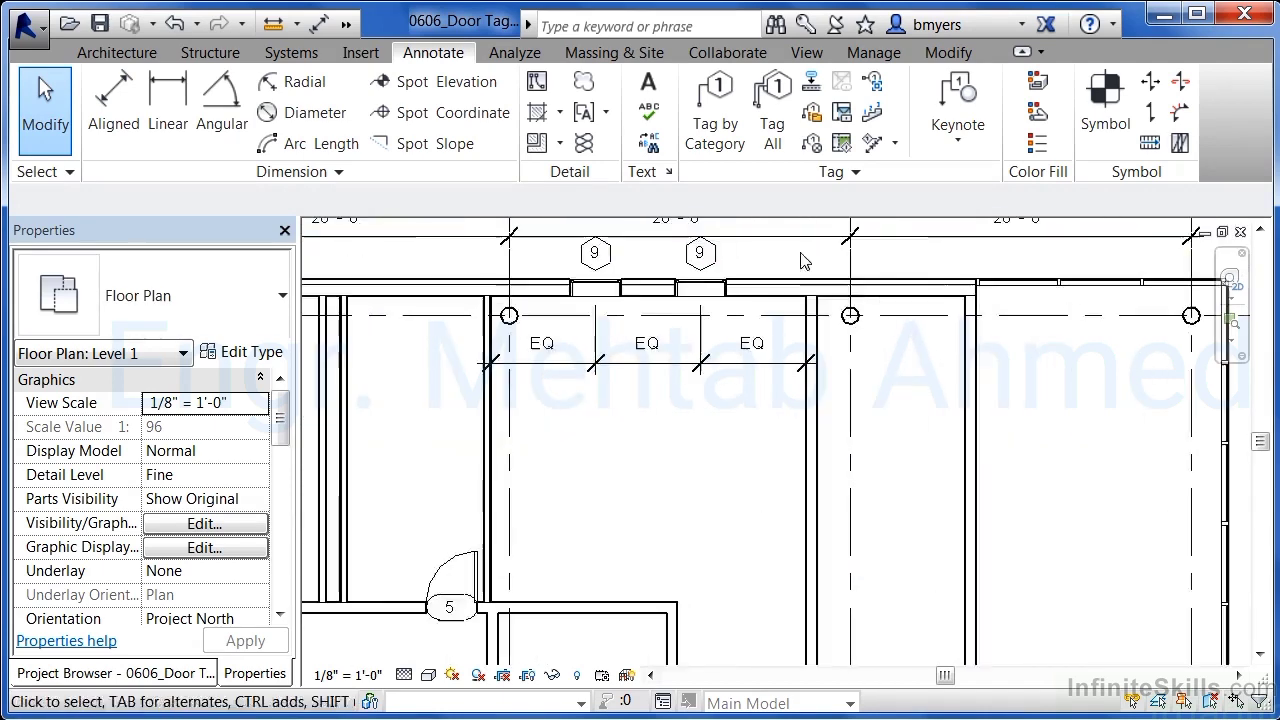
{"action": "scroll", "coordinate": [800, 262], "scroll_direction": "down", "scroll_amount": 3}
{"action": "middle_click_drag", "start_coordinate": [523, 440], "coordinate": [822, 404]}
{"action": "scroll", "coordinate": [822, 404], "scroll_direction": "up", "scroll_amount": 1}
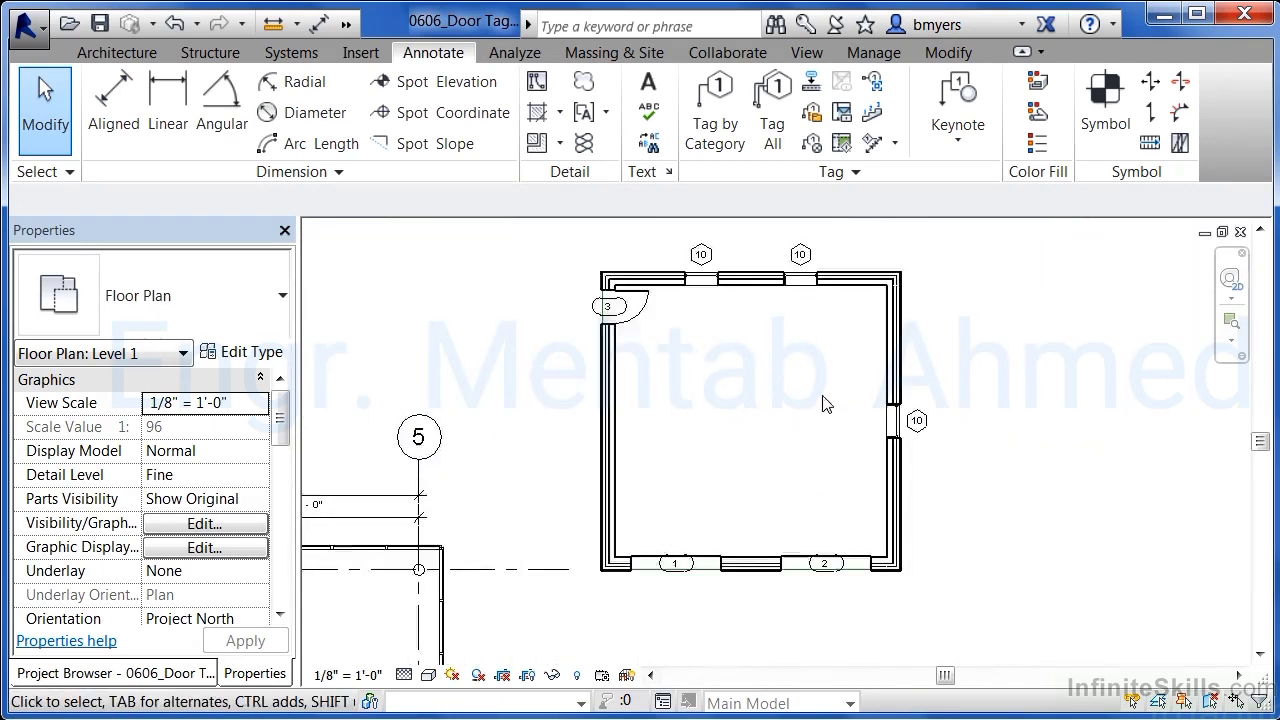
{"action": "scroll", "coordinate": [836, 320], "scroll_direction": "up", "scroll_amount": 1}
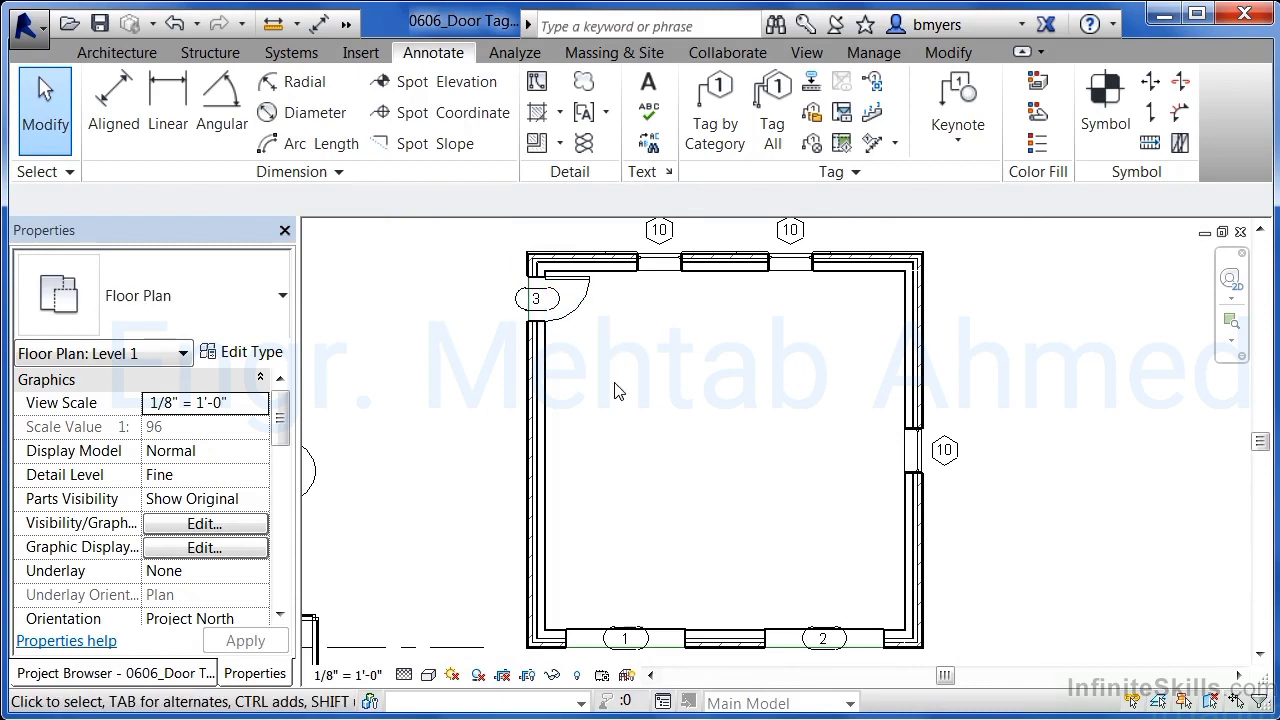
{"action": "scroll", "coordinate": [562, 292], "scroll_direction": "up", "scroll_amount": 3}
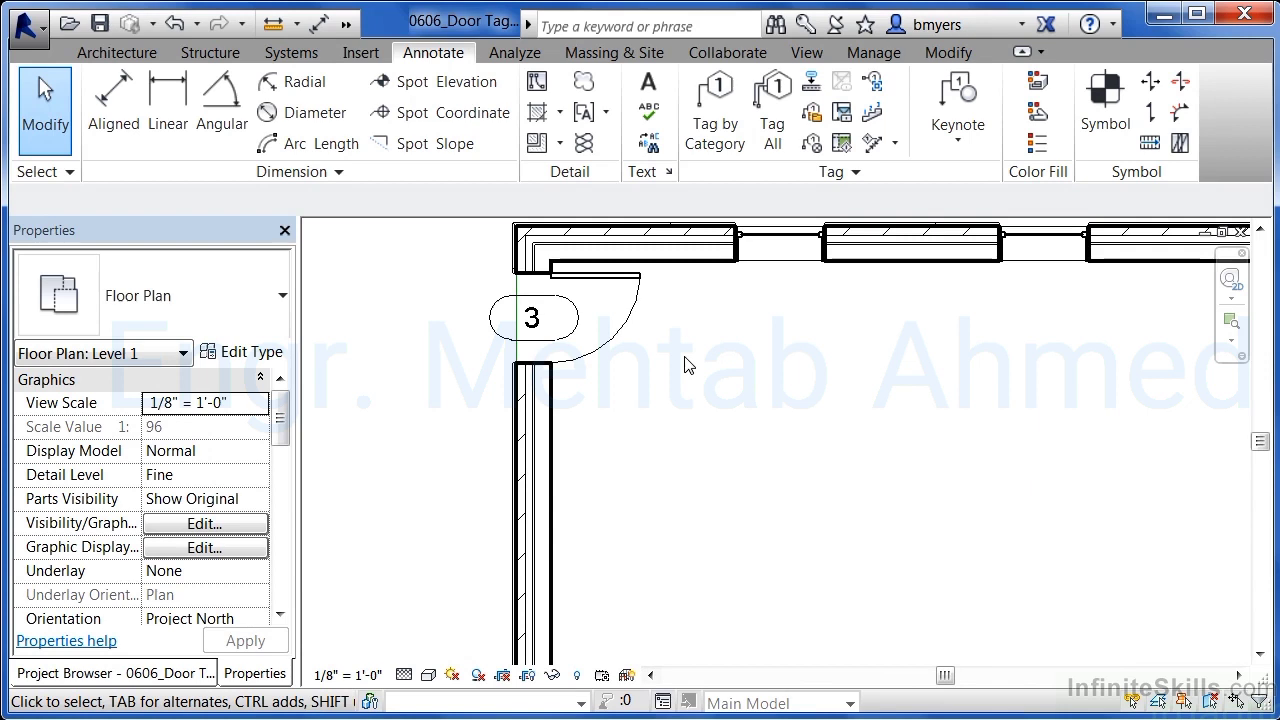
{"action": "scroll", "coordinate": [685, 365], "scroll_direction": "down", "scroll_amount": 5}
{"action": "middle_click_drag", "start_coordinate": [770, 435], "coordinate": [806, 420]}
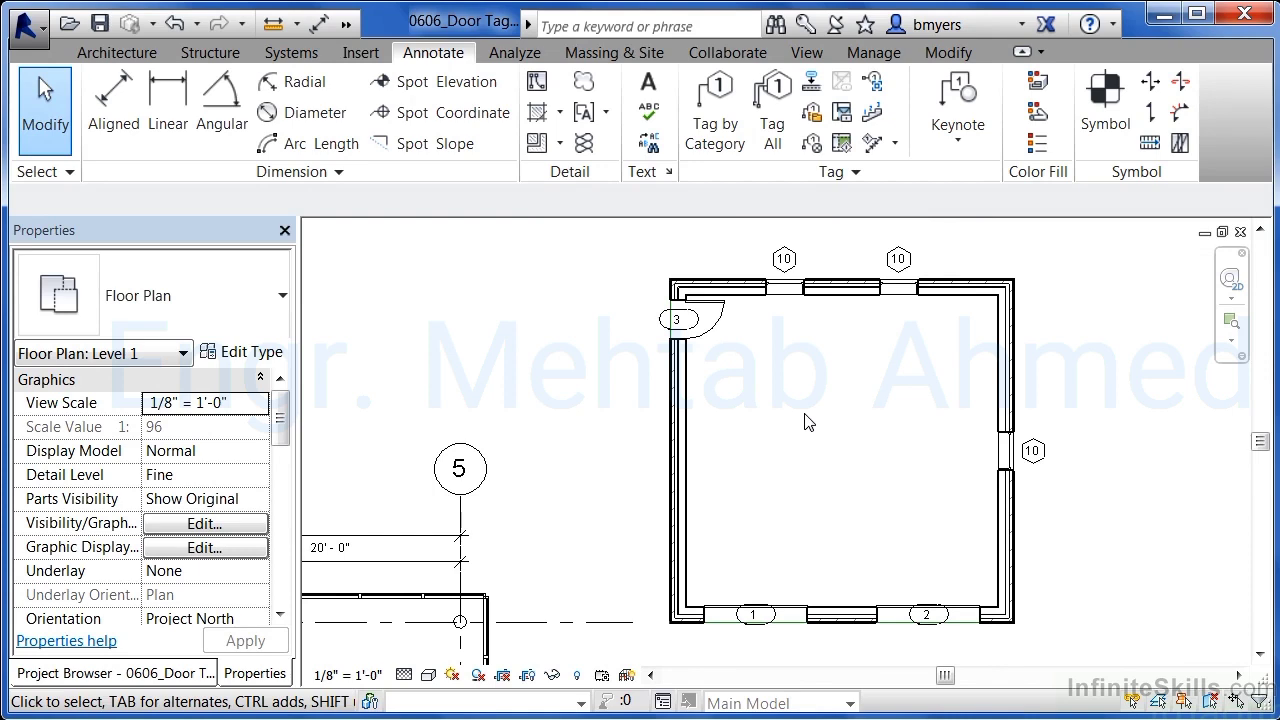
- Set the door tag number of the double storefront door in the main building's south wall to 6 and deselect the tag
{"action": "scroll", "coordinate": [548, 528], "scroll_direction": "down", "scroll_amount": 5}
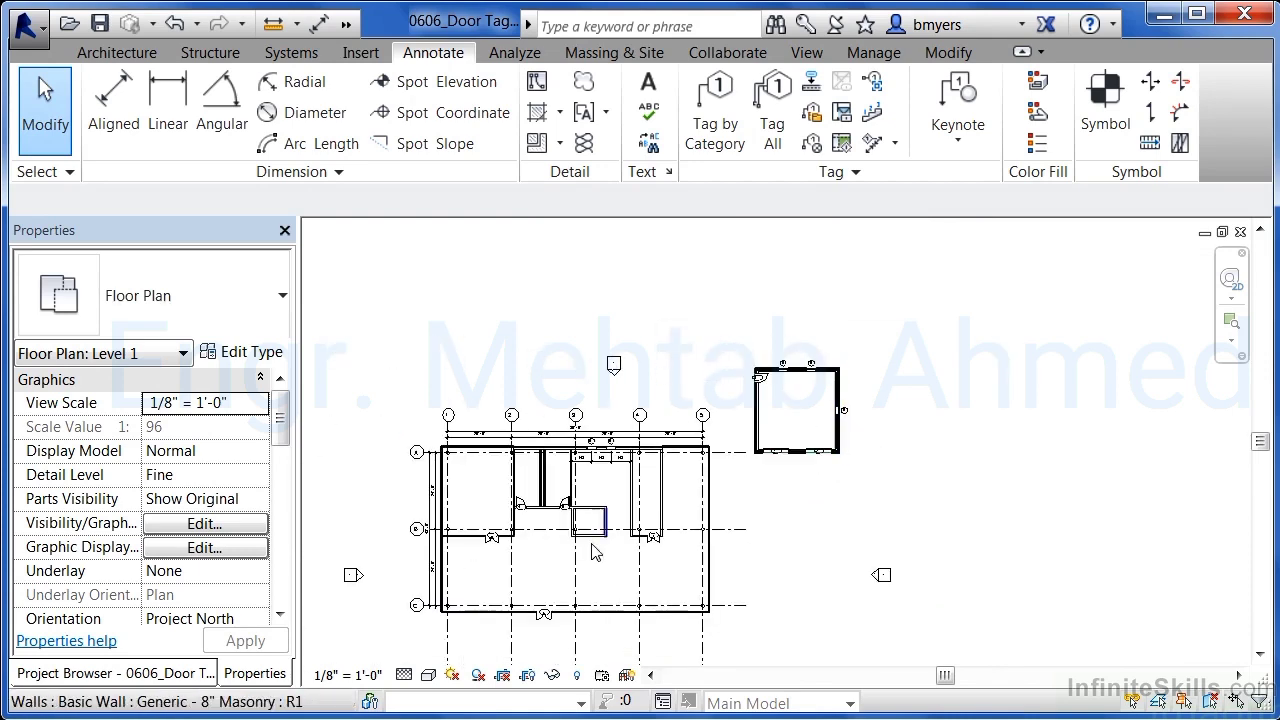
{"action": "scroll", "coordinate": [528, 621], "scroll_direction": "up", "scroll_amount": 5}
{"action": "scroll", "coordinate": [451, 517], "scroll_direction": "up", "scroll_amount": 3}
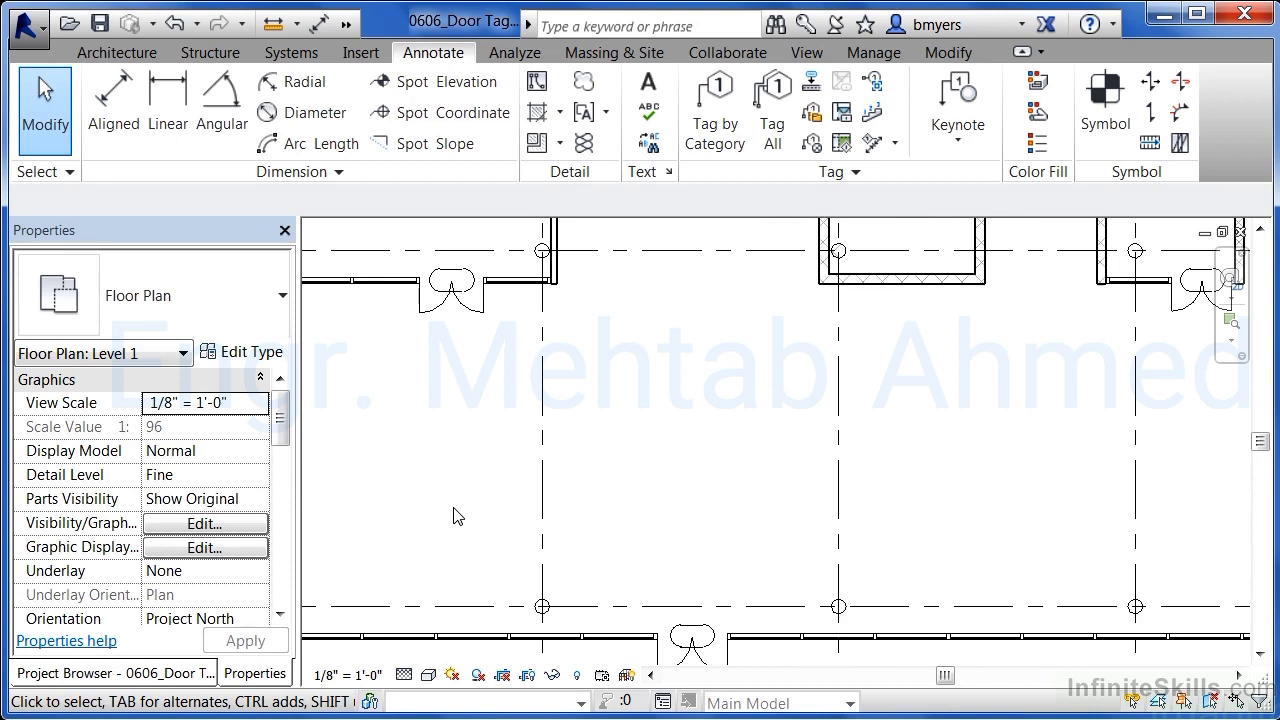
{"action": "left_click", "coordinate": [707, 636]}
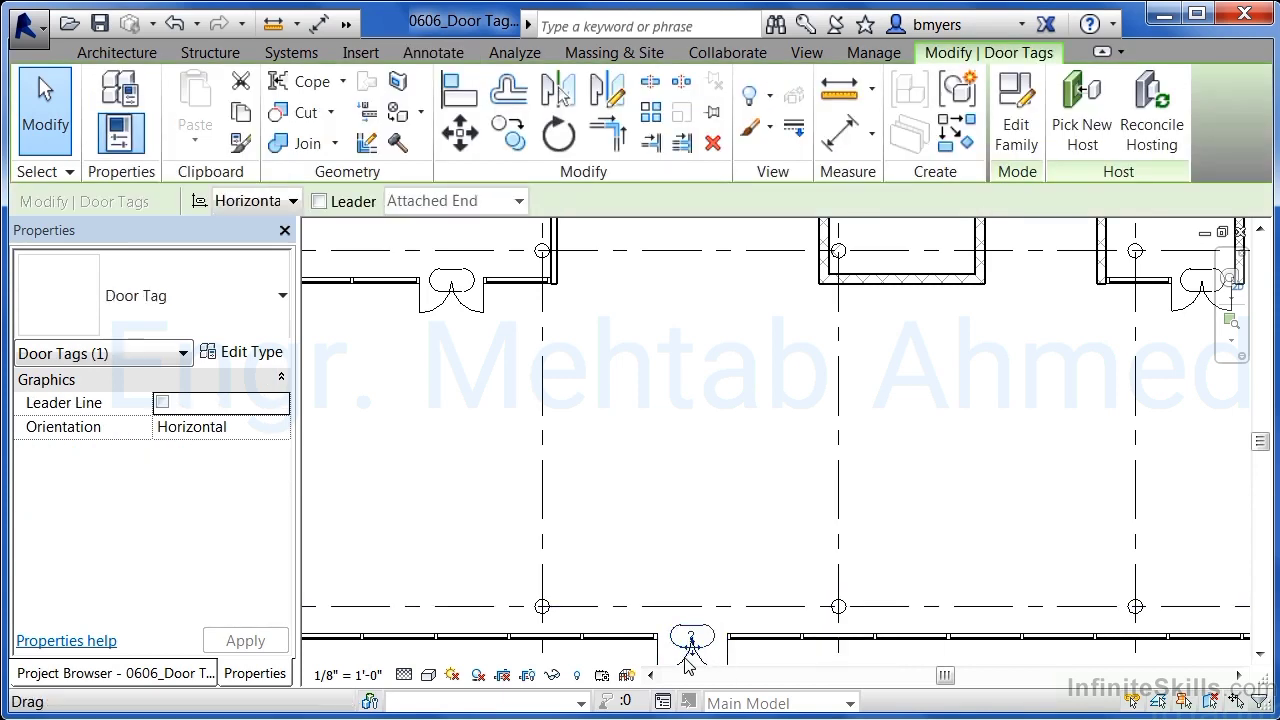
{"action": "scroll", "coordinate": [686, 660], "scroll_direction": "up", "scroll_amount": 2}
{"action": "scroll", "coordinate": [686, 667], "scroll_direction": "up", "scroll_amount": 2}
{"action": "left_click", "coordinate": [712, 588]}
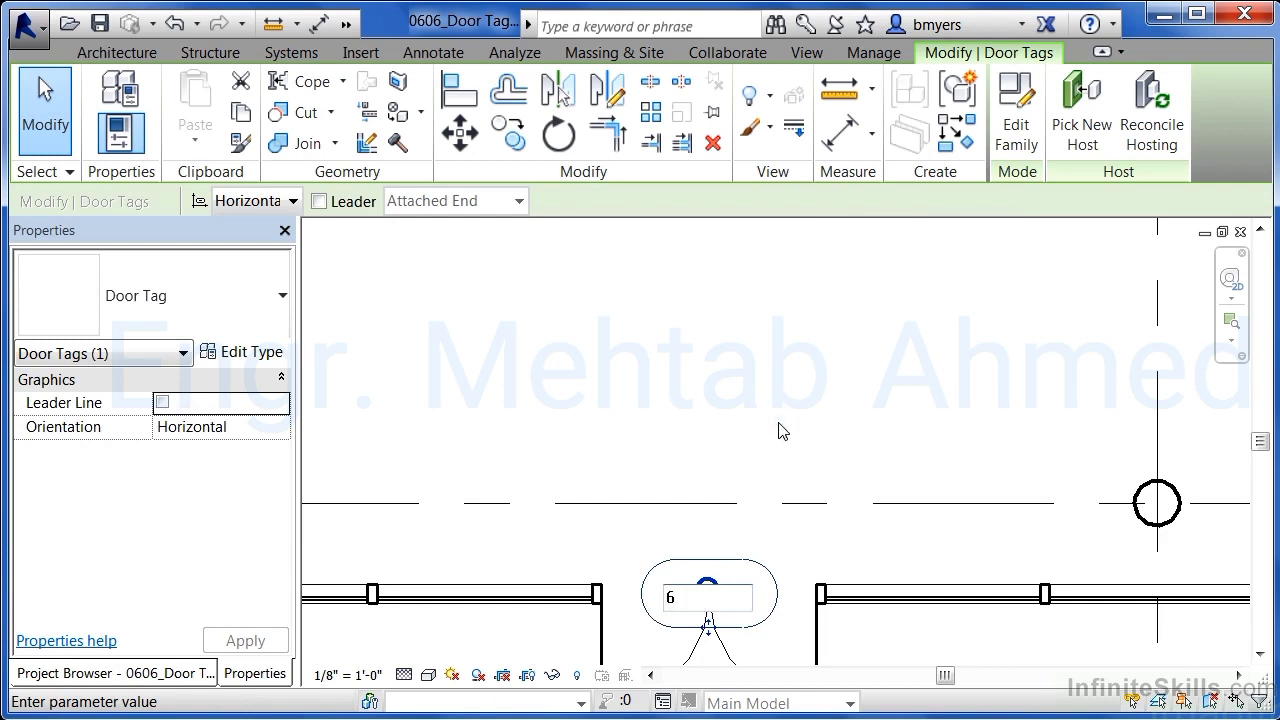
{"action": "key", "text": "Return"}
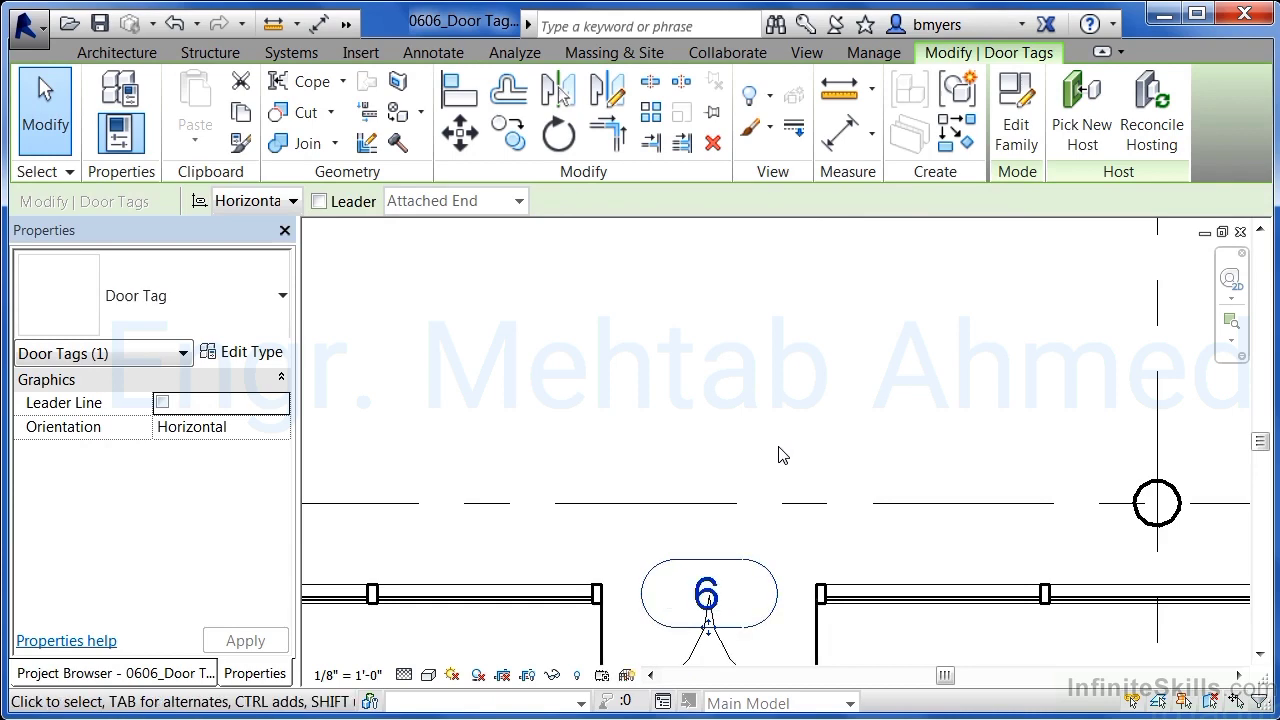
{"action": "left_click", "coordinate": [790, 492]}
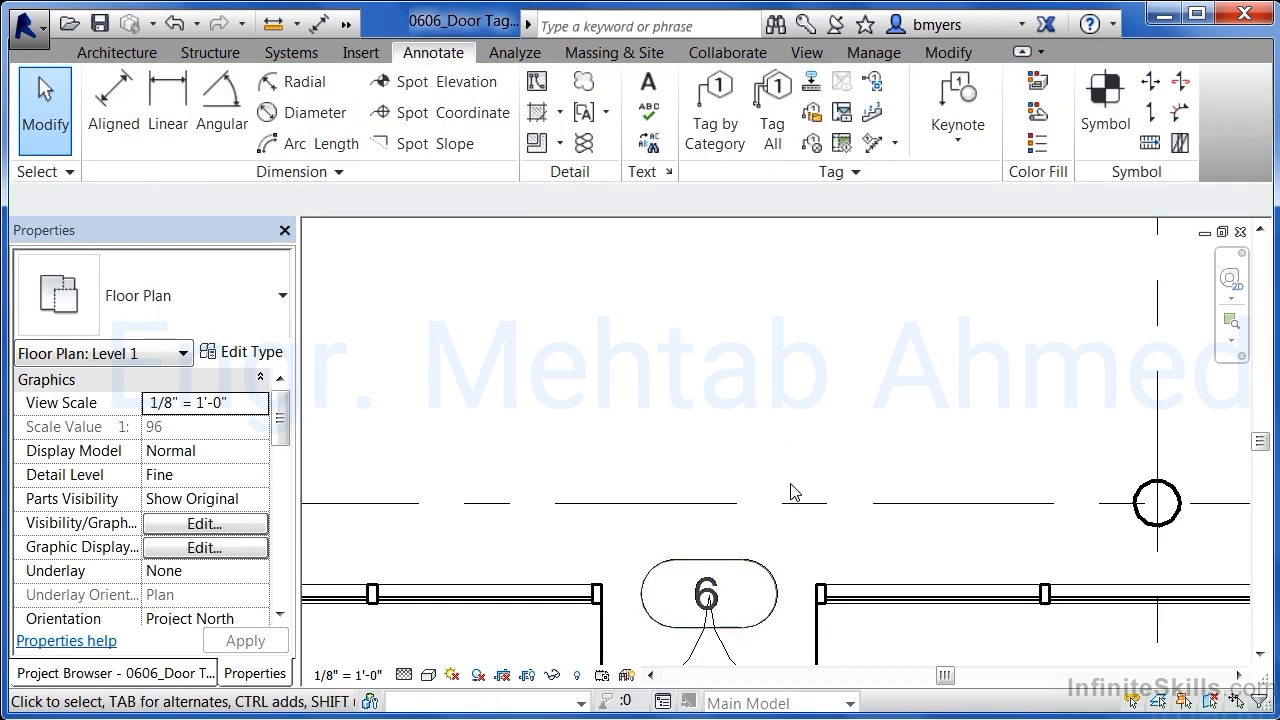
- Set the door tag number of the western double storefront door just south of grid B to 7 and deselect the tag
{"action": "scroll", "coordinate": [790, 492], "scroll_direction": "down", "scroll_amount": 5}
{"action": "scroll", "coordinate": [650, 364], "scroll_direction": "up", "scroll_amount": 5}
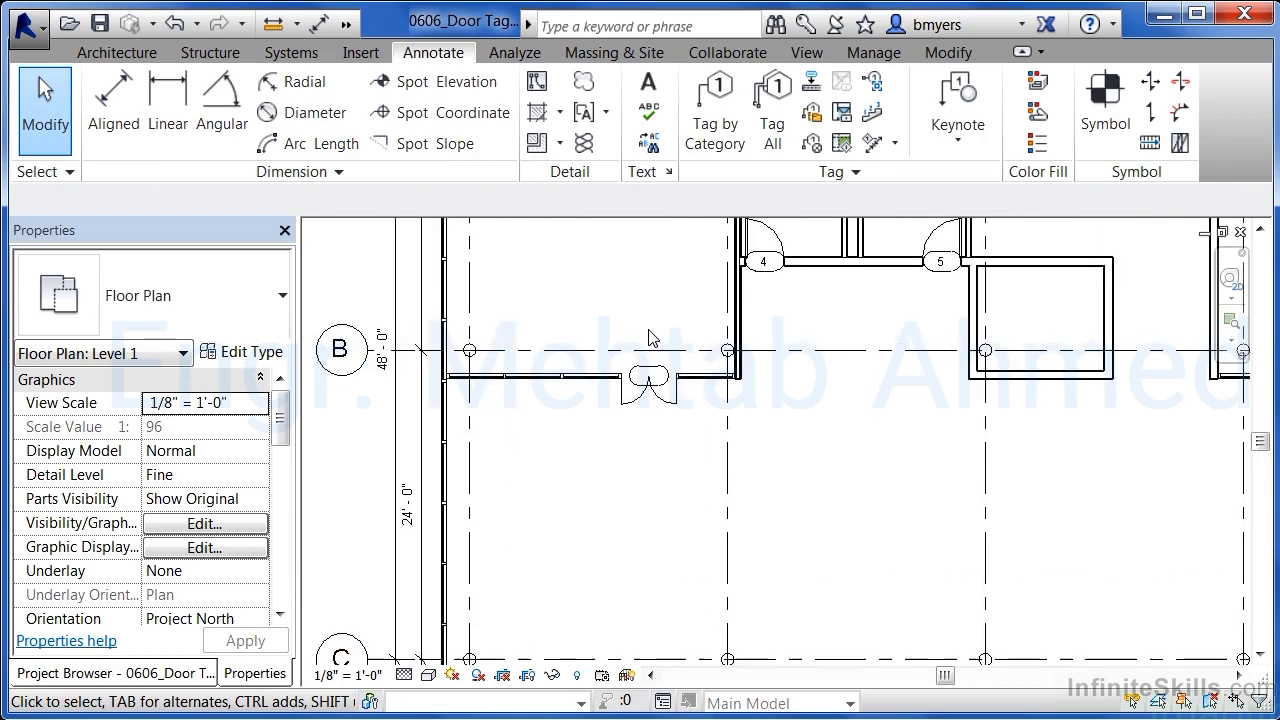
{"action": "left_click", "coordinate": [660, 395]}
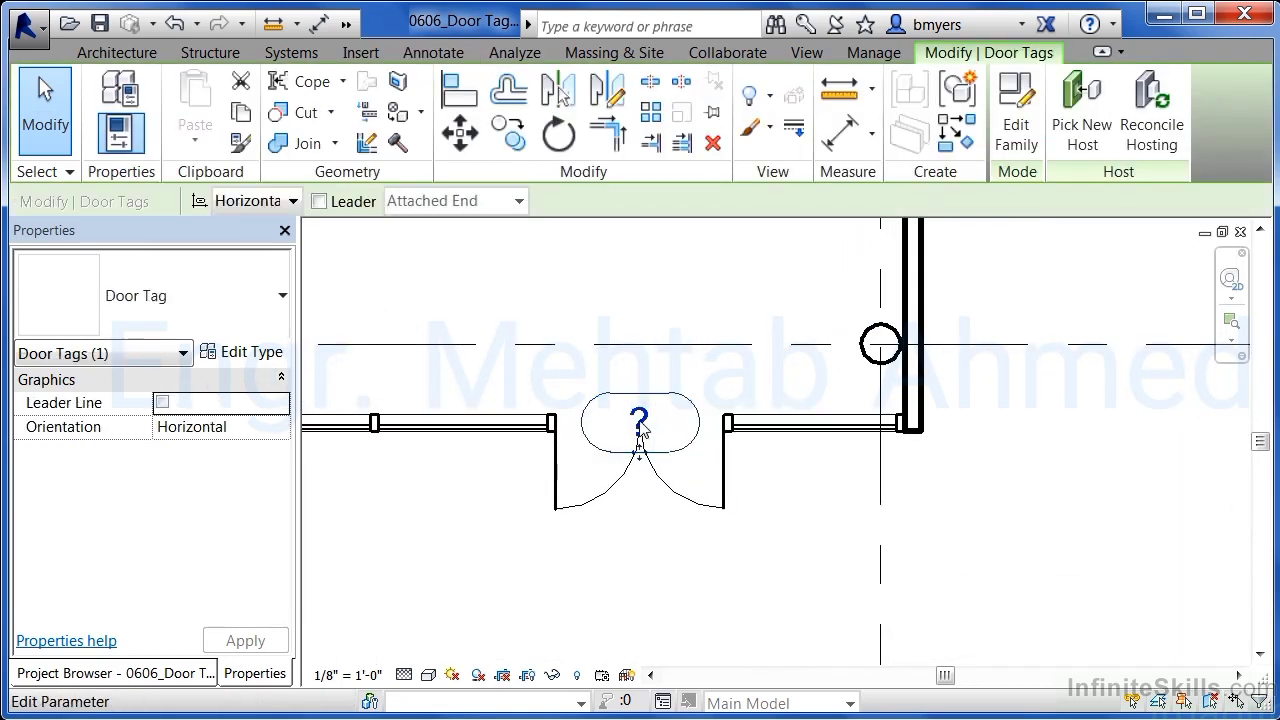
{"action": "left_click", "coordinate": [641, 422]}
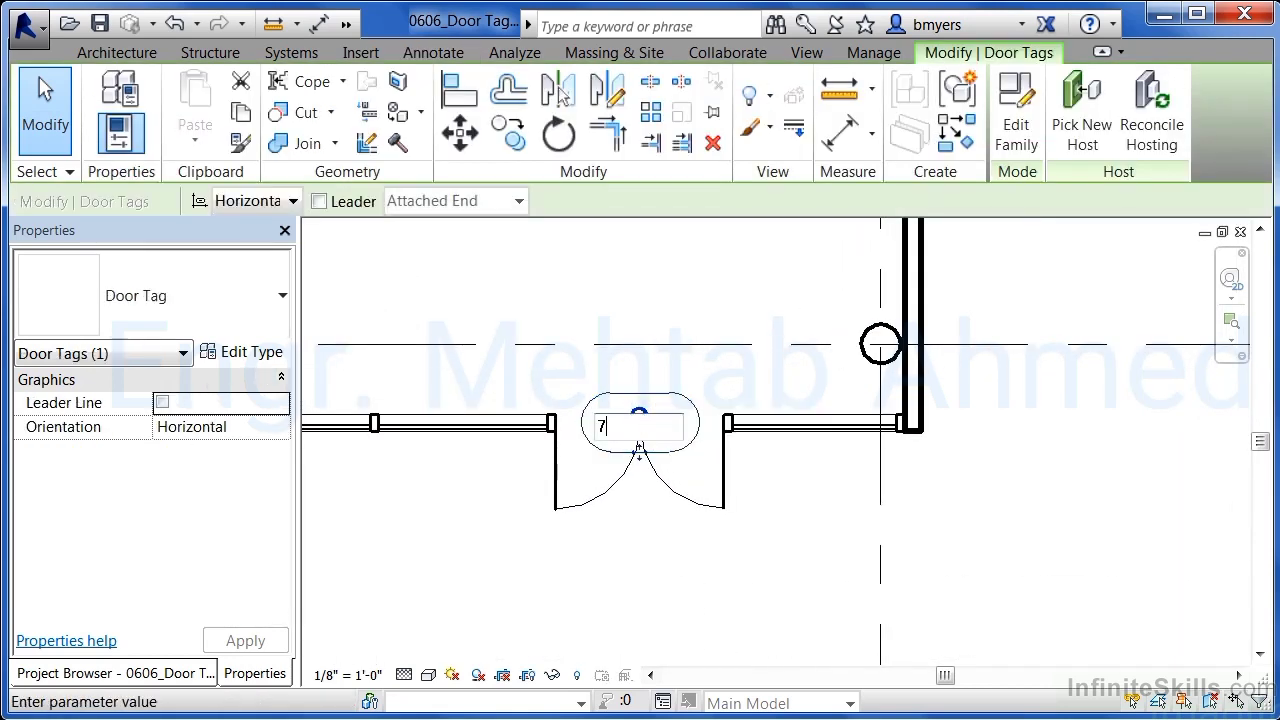
{"action": "key", "text": "Return"}
{"action": "left_click", "coordinate": [1037, 494]}
- Set the Mark property of the eastern double storefront door just south of grid B to 109, apply it and deselect the door
{"action": "scroll", "coordinate": [591, 486], "scroll_direction": "down", "scroll_amount": 5}
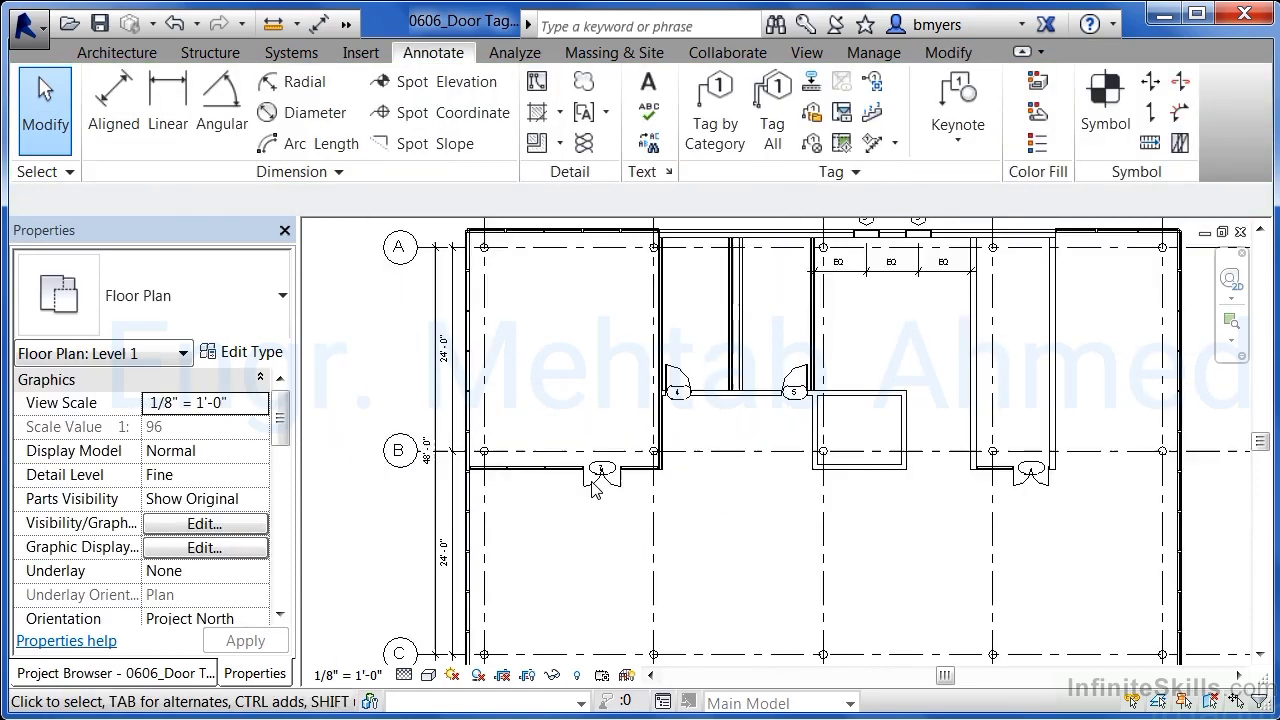
{"action": "scroll", "coordinate": [917, 493], "scroll_direction": "up", "scroll_amount": 1}
{"action": "scroll", "coordinate": [896, 485], "scroll_direction": "up", "scroll_amount": 2}
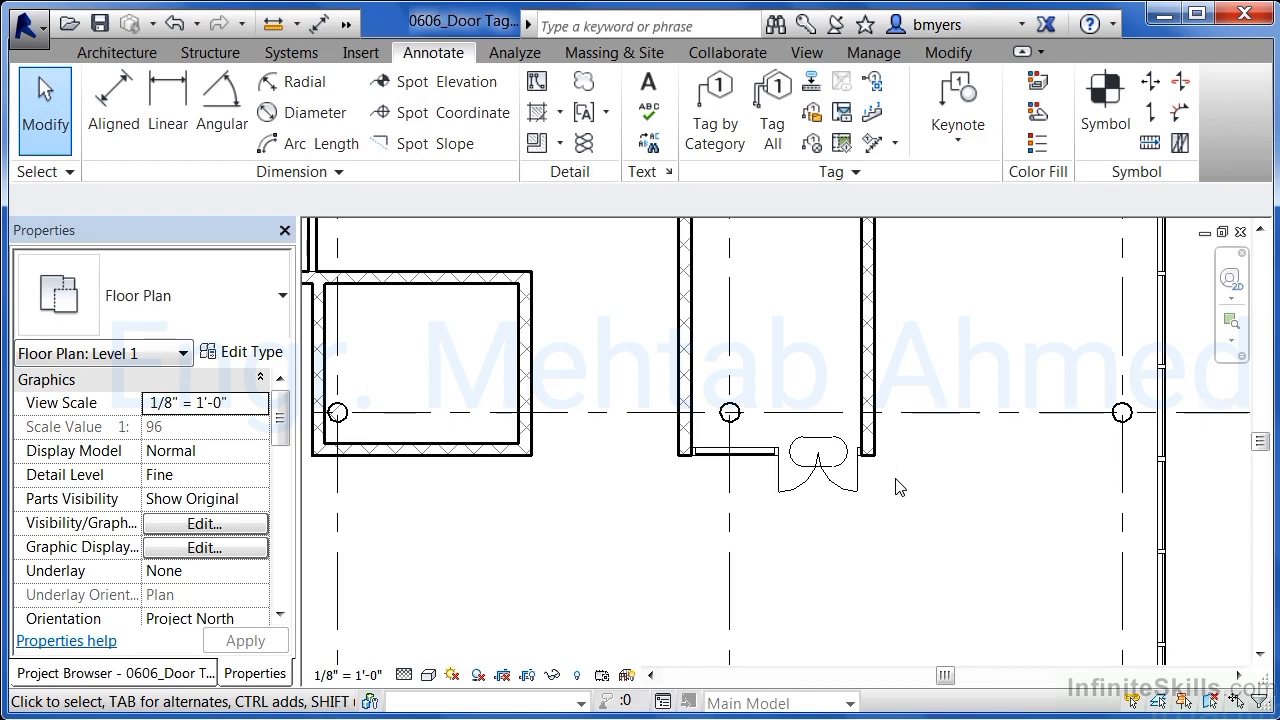
{"action": "left_click", "coordinate": [830, 468]}
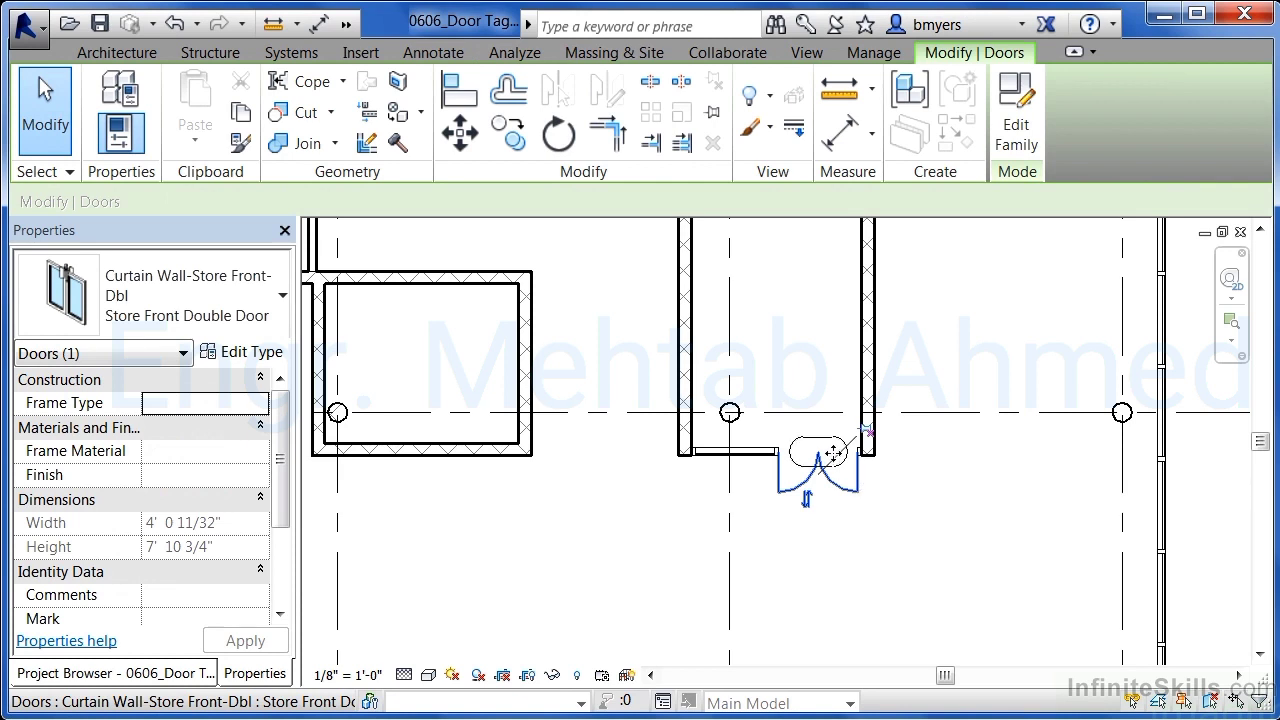
{"action": "scroll", "coordinate": [833, 453], "scroll_direction": "up", "scroll_amount": 3}
{"action": "scroll", "coordinate": [296, 505], "scroll_direction": "down", "scroll_amount": 3}
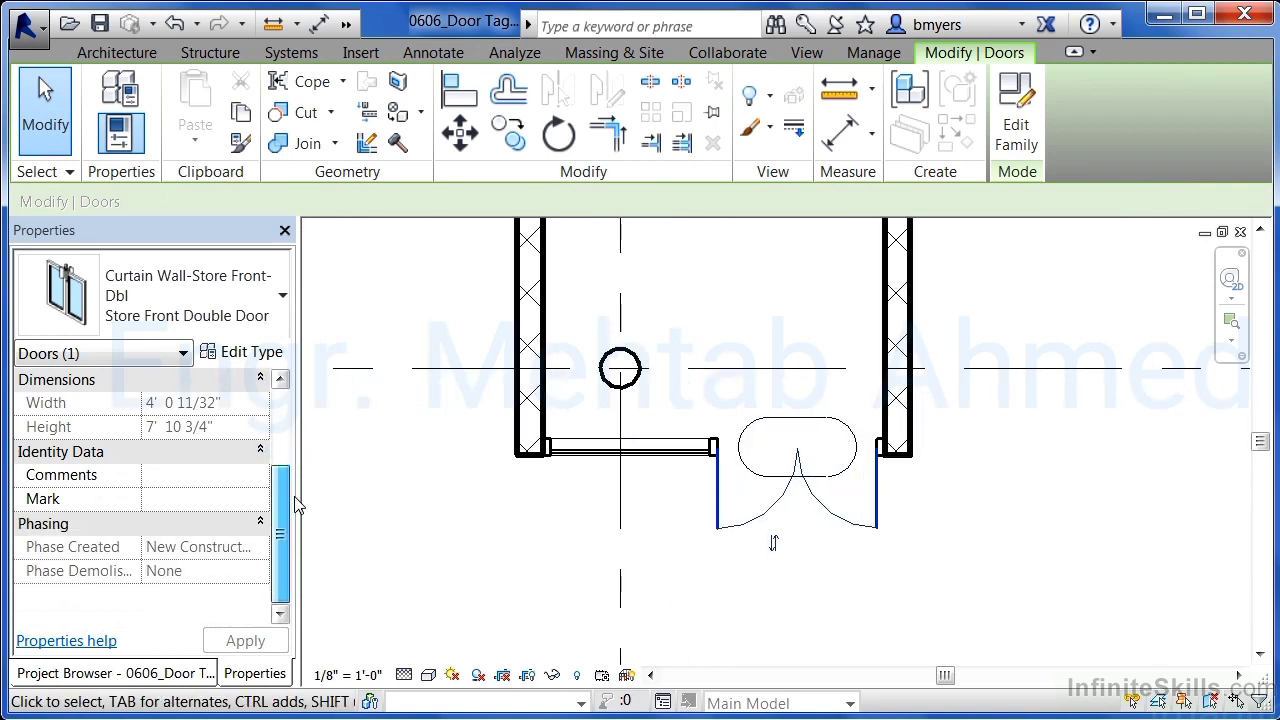
{"action": "scroll", "coordinate": [296, 505], "scroll_direction": "up", "scroll_amount": 2}
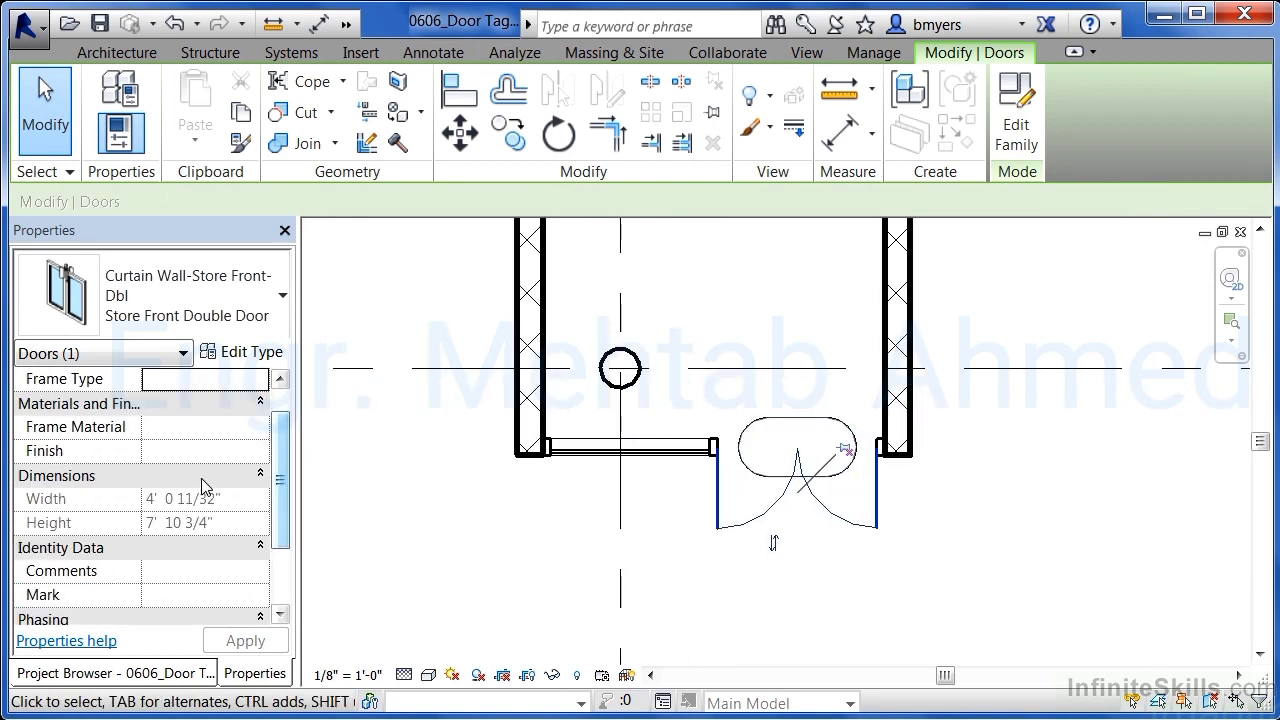
{"action": "left_click", "coordinate": [180, 596]}
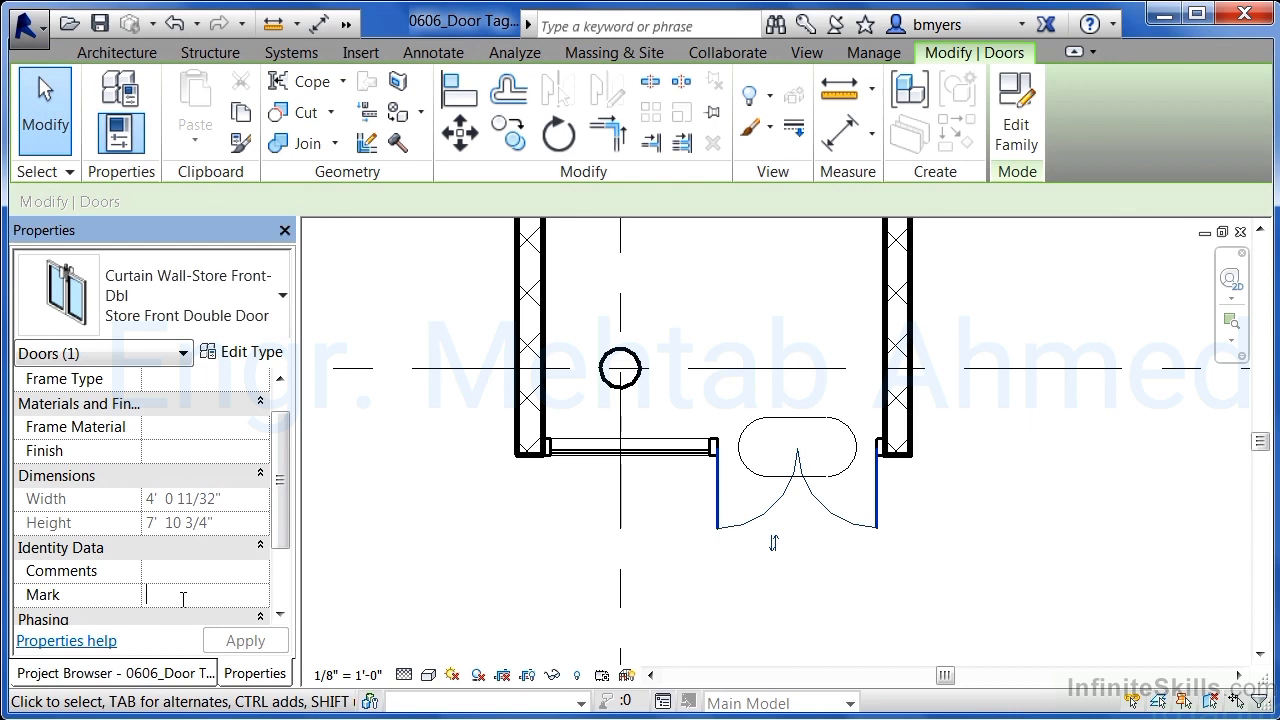
{"action": "type", "text": "109"}
{"action": "left_click", "coordinate": [245, 640]}
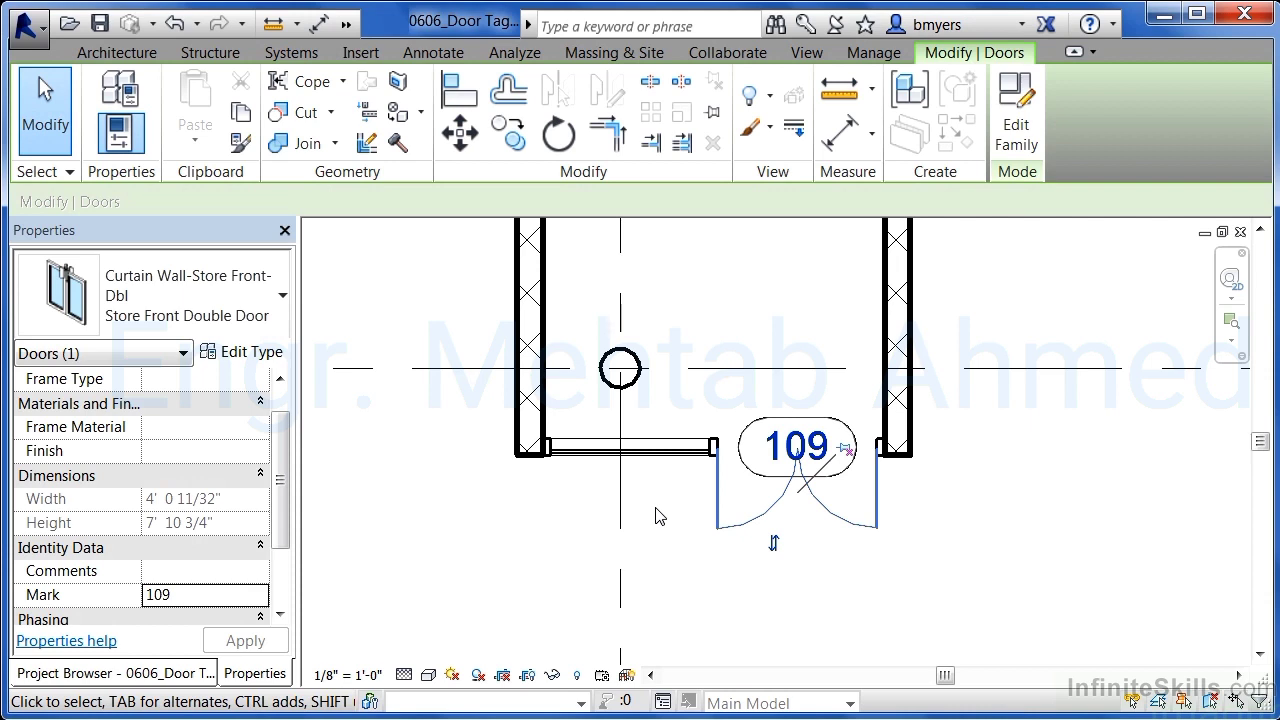
{"action": "left_click", "coordinate": [432, 52]}
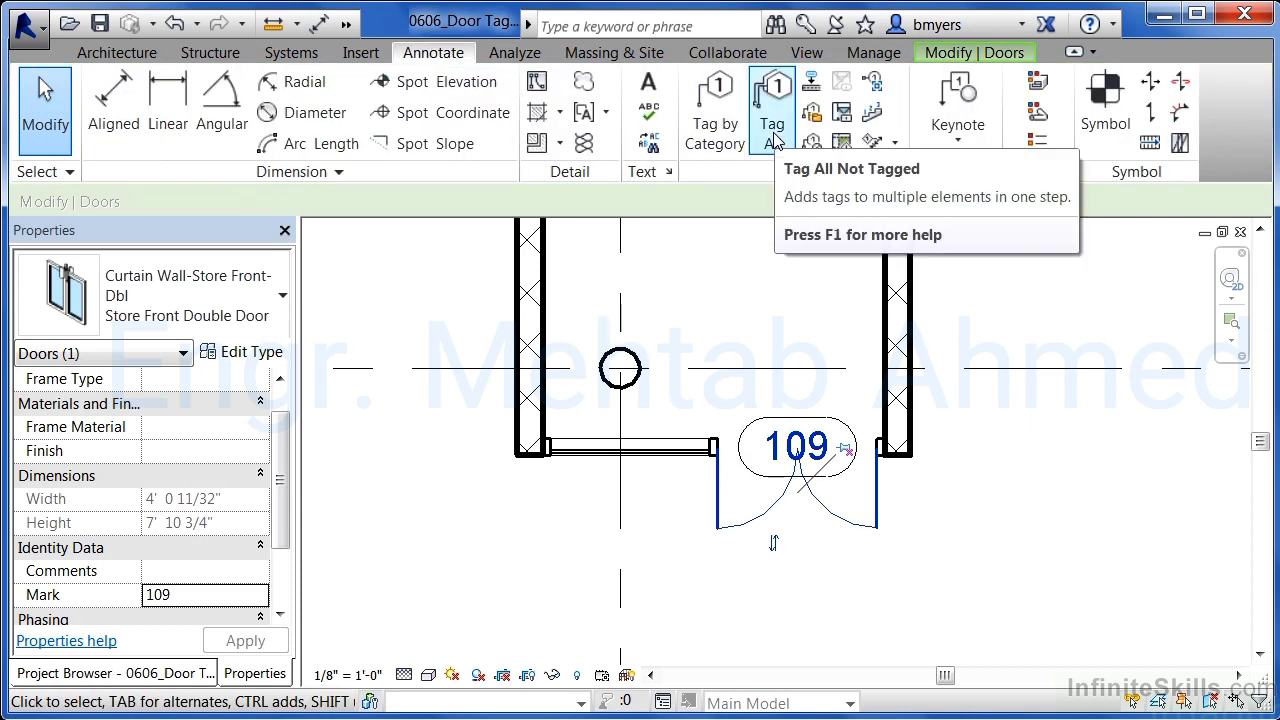
{"action": "left_click", "coordinate": [1058, 579]}
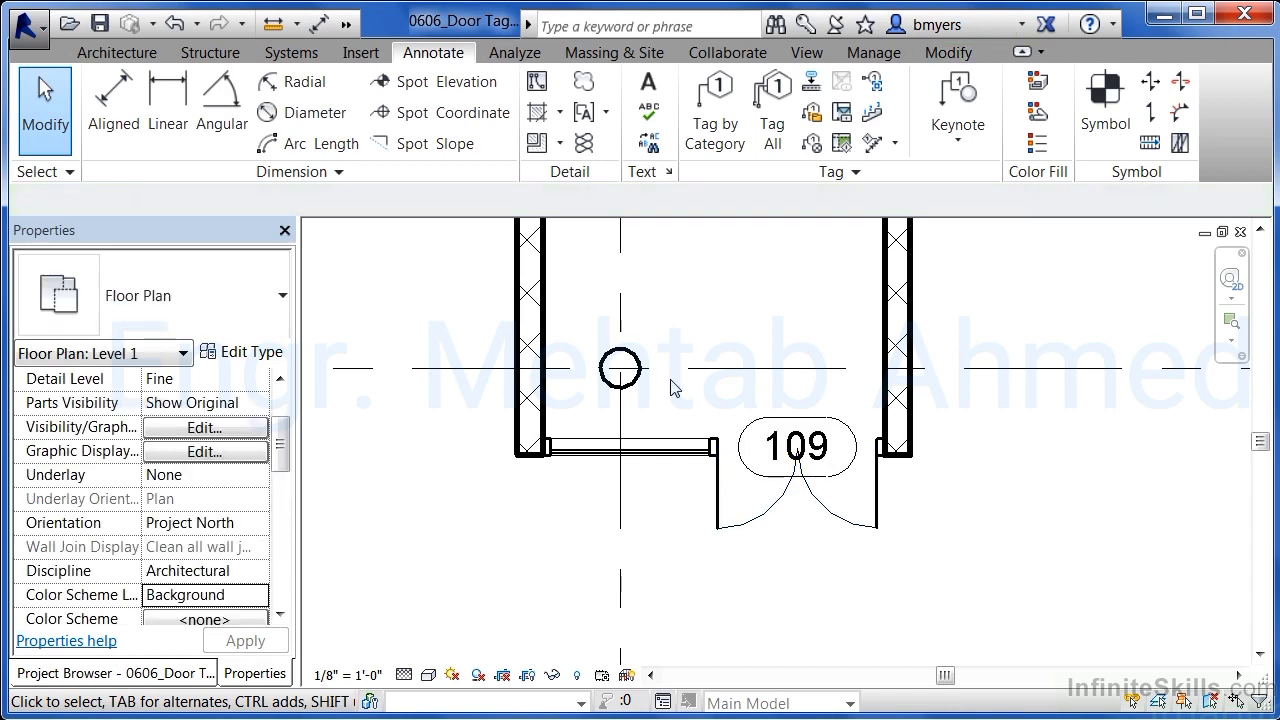
- Check the eastern double storefront door's Mark property, and change the number in its door tag to 9
{"action": "left_click", "coordinate": [880, 508]}
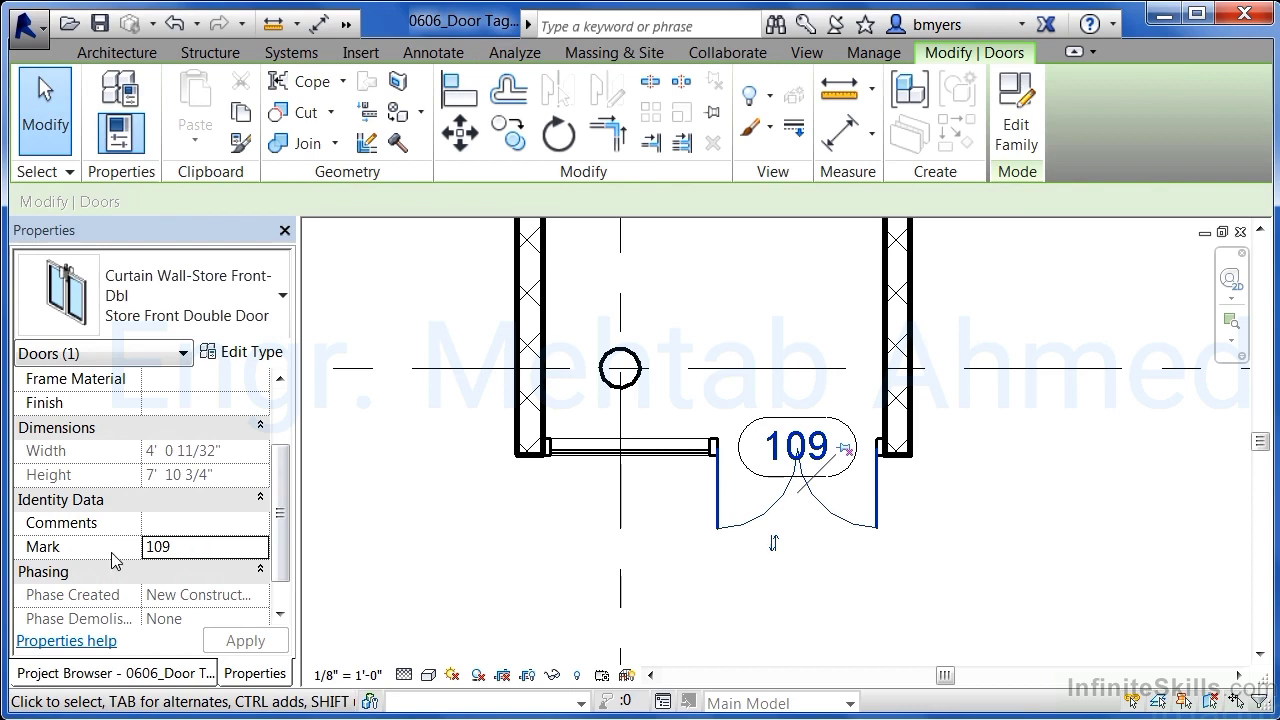
{"action": "left_click", "coordinate": [655, 582]}
{"action": "left_click", "coordinate": [795, 450]}
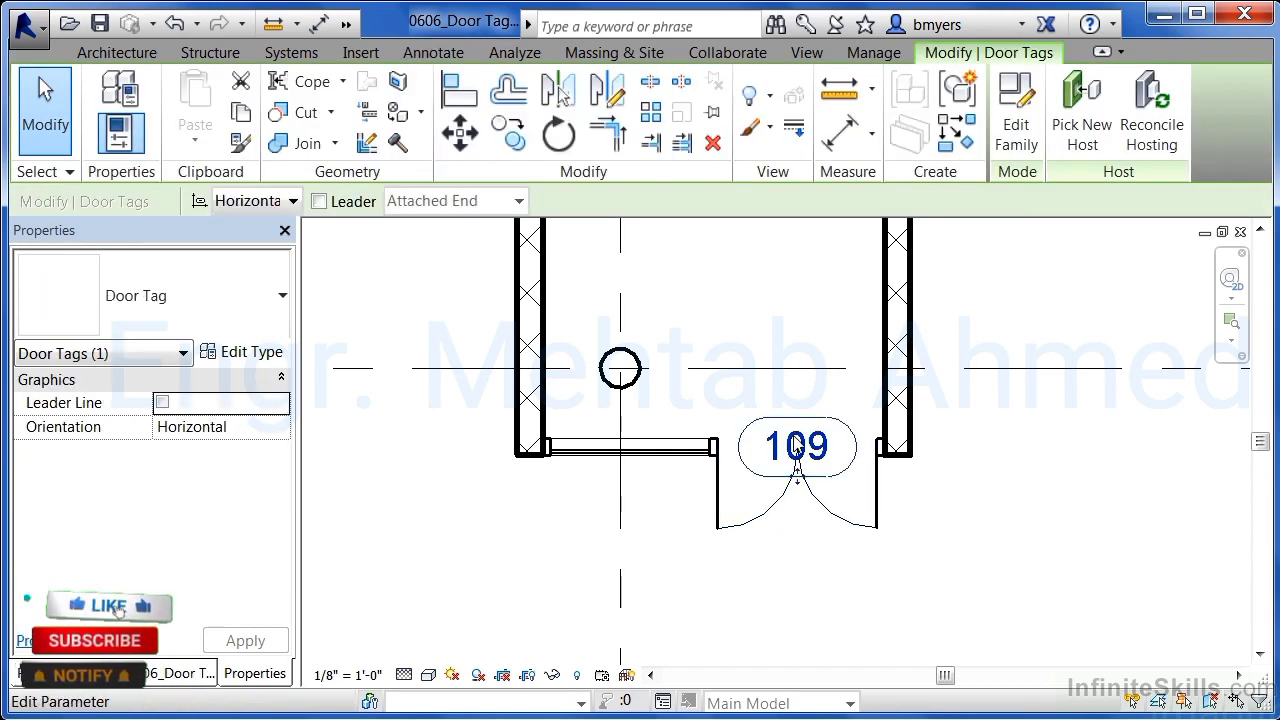
{"action": "left_click", "coordinate": [795, 450]}
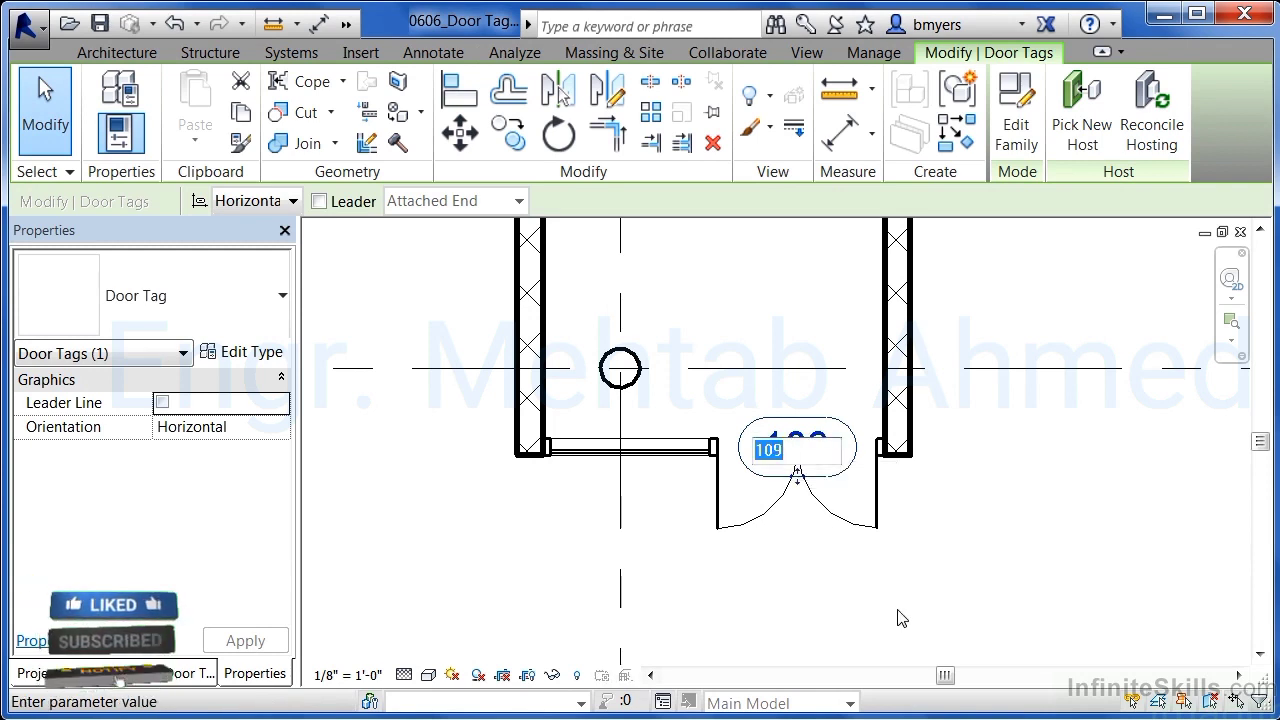
{"action": "type", "text": "9"}
{"action": "key", "text": "Return"}
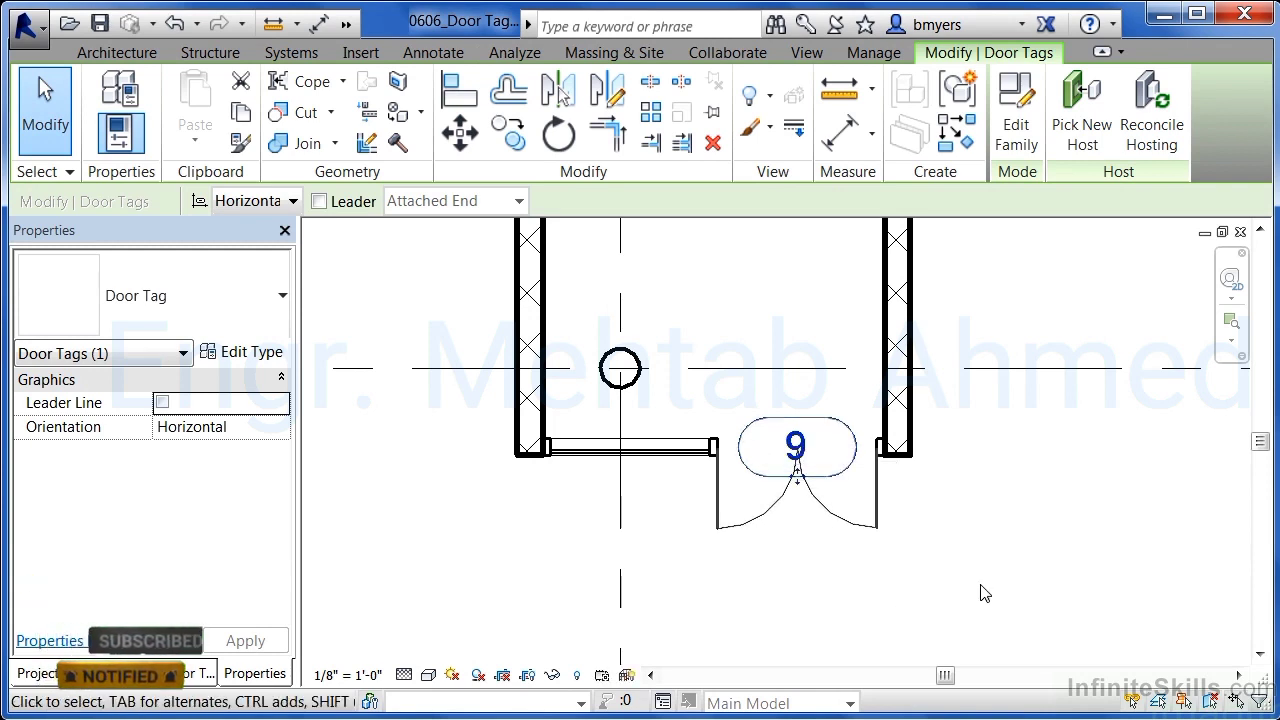